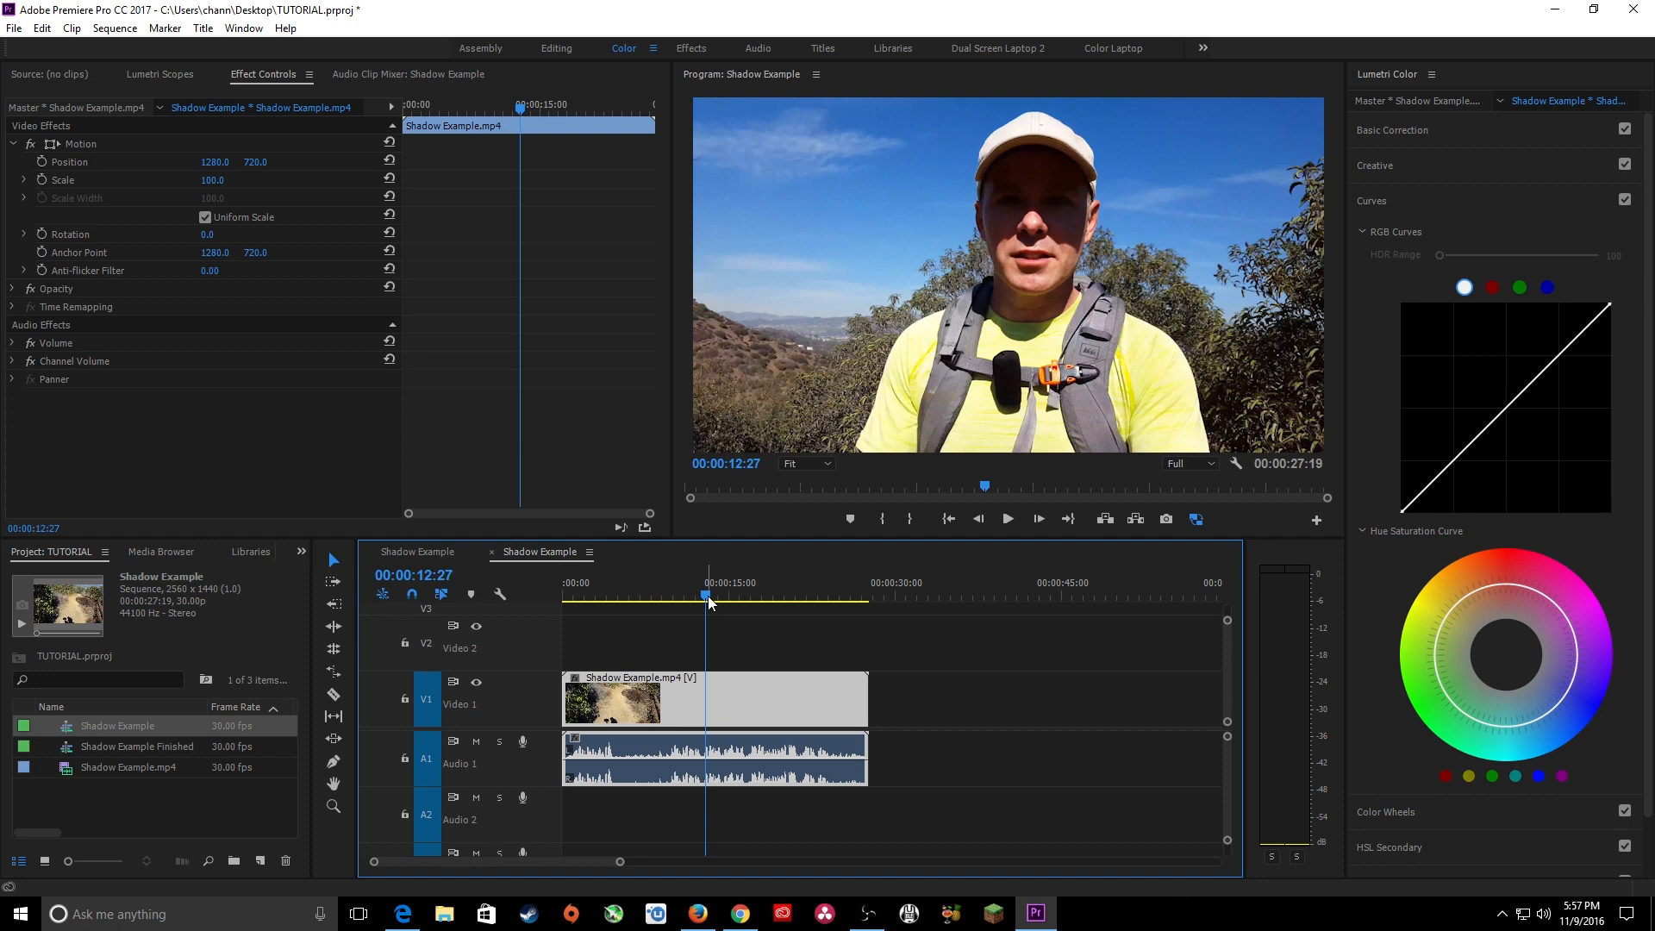
Play and scrub through the opening of the Shadow Example sequence to examine how dark the face is in shadow.
drag(709, 601, 667, 594)
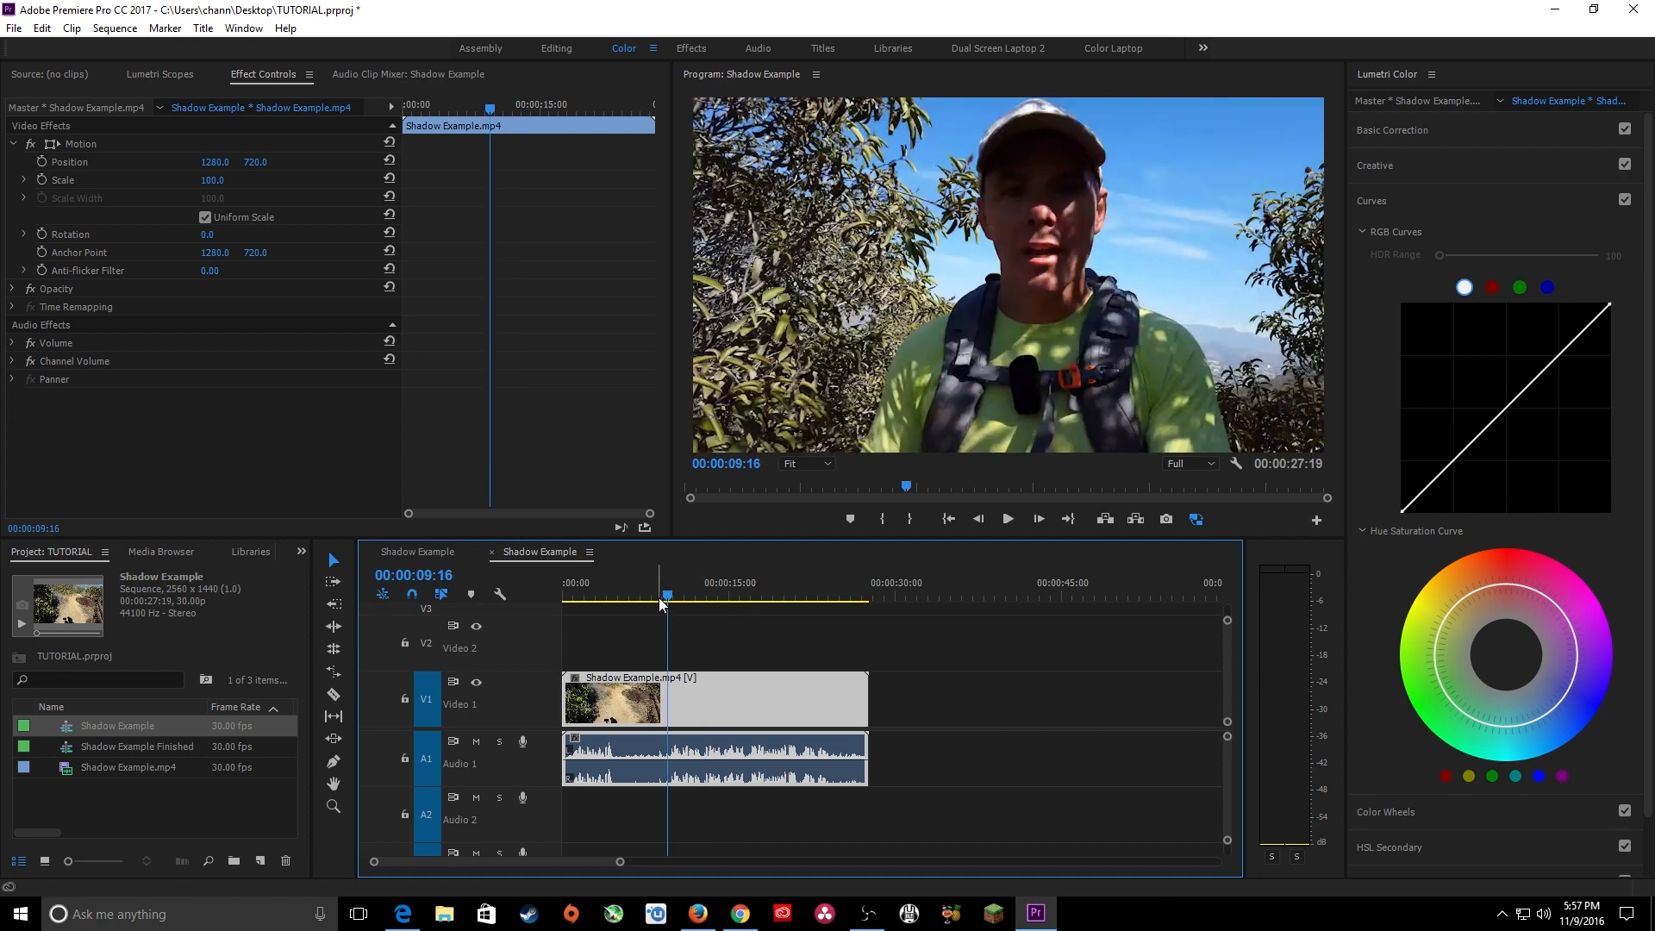
click(475, 742)
drag(618, 594, 565, 598)
key(space)
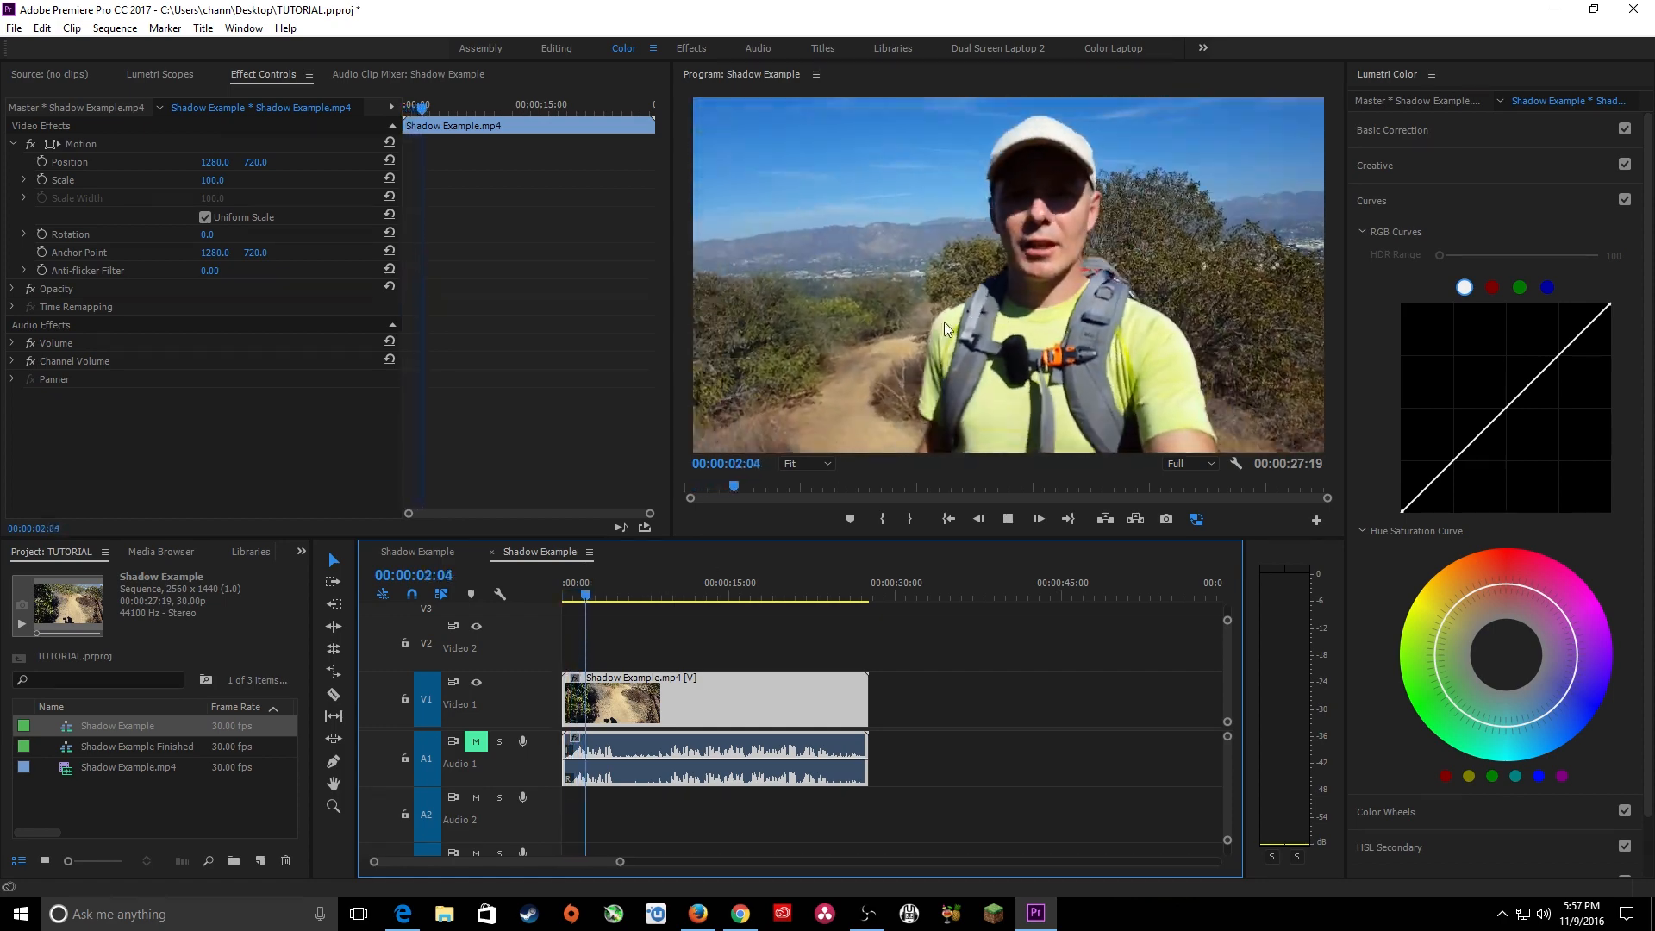
key(space)
click(476, 741)
key(space)
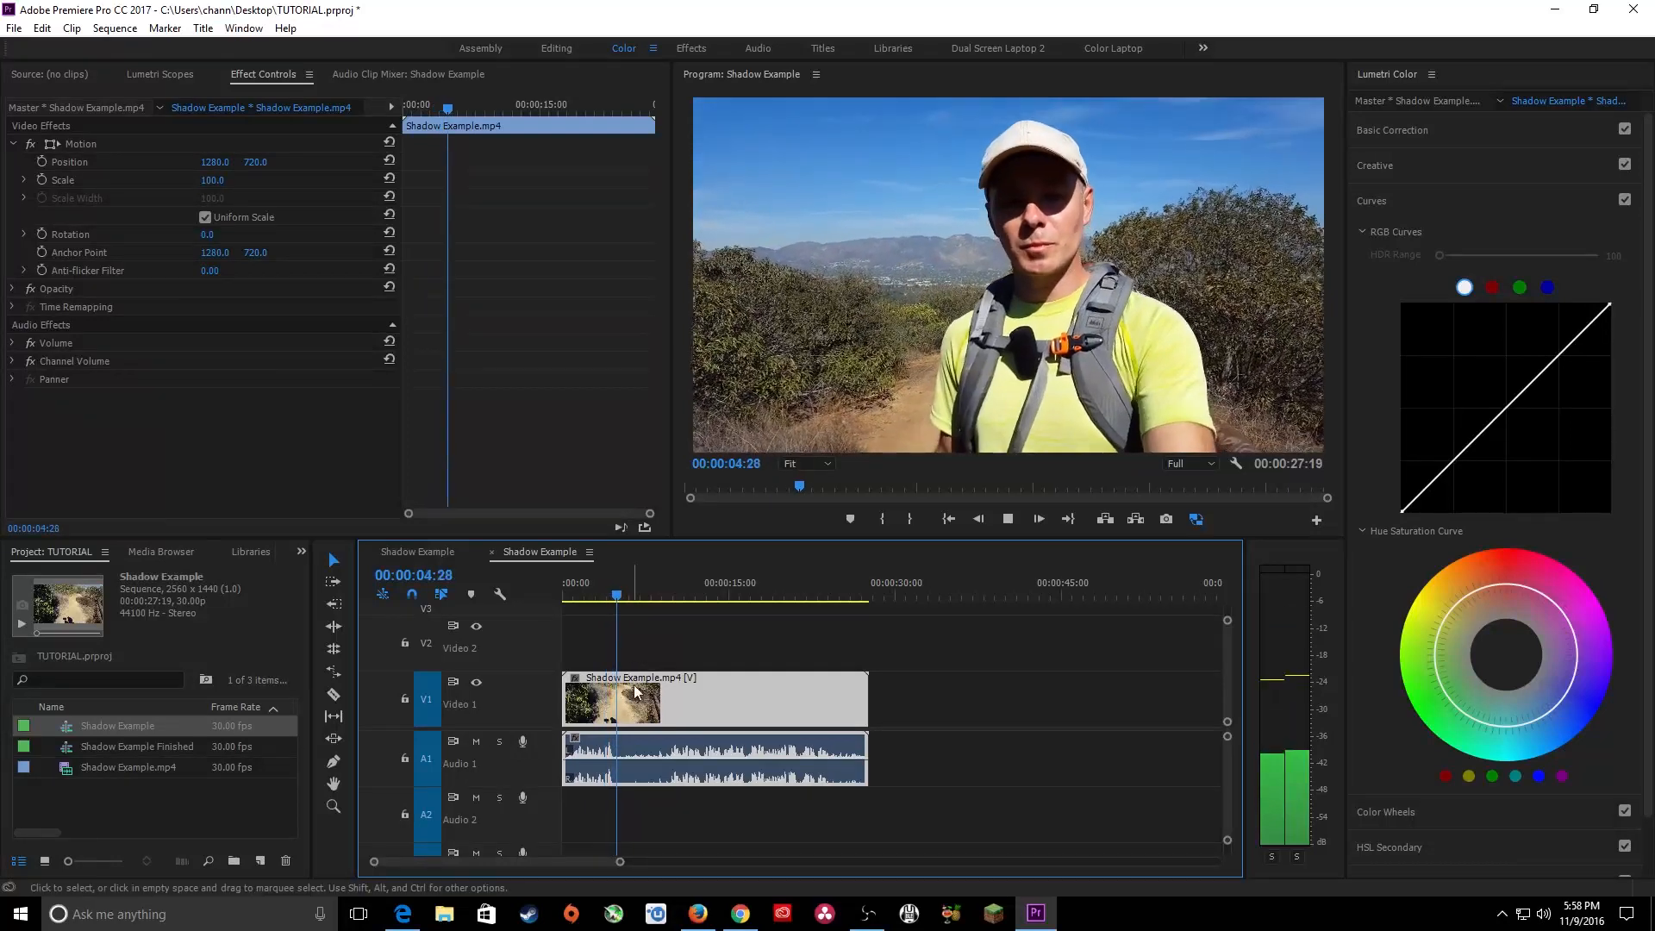
key(space)
Ripple-trim the Shadow Example clip's start at 00:00:09:09 and the shortened clip's end at 00:00:14:27.
drag(621, 596, 665, 596)
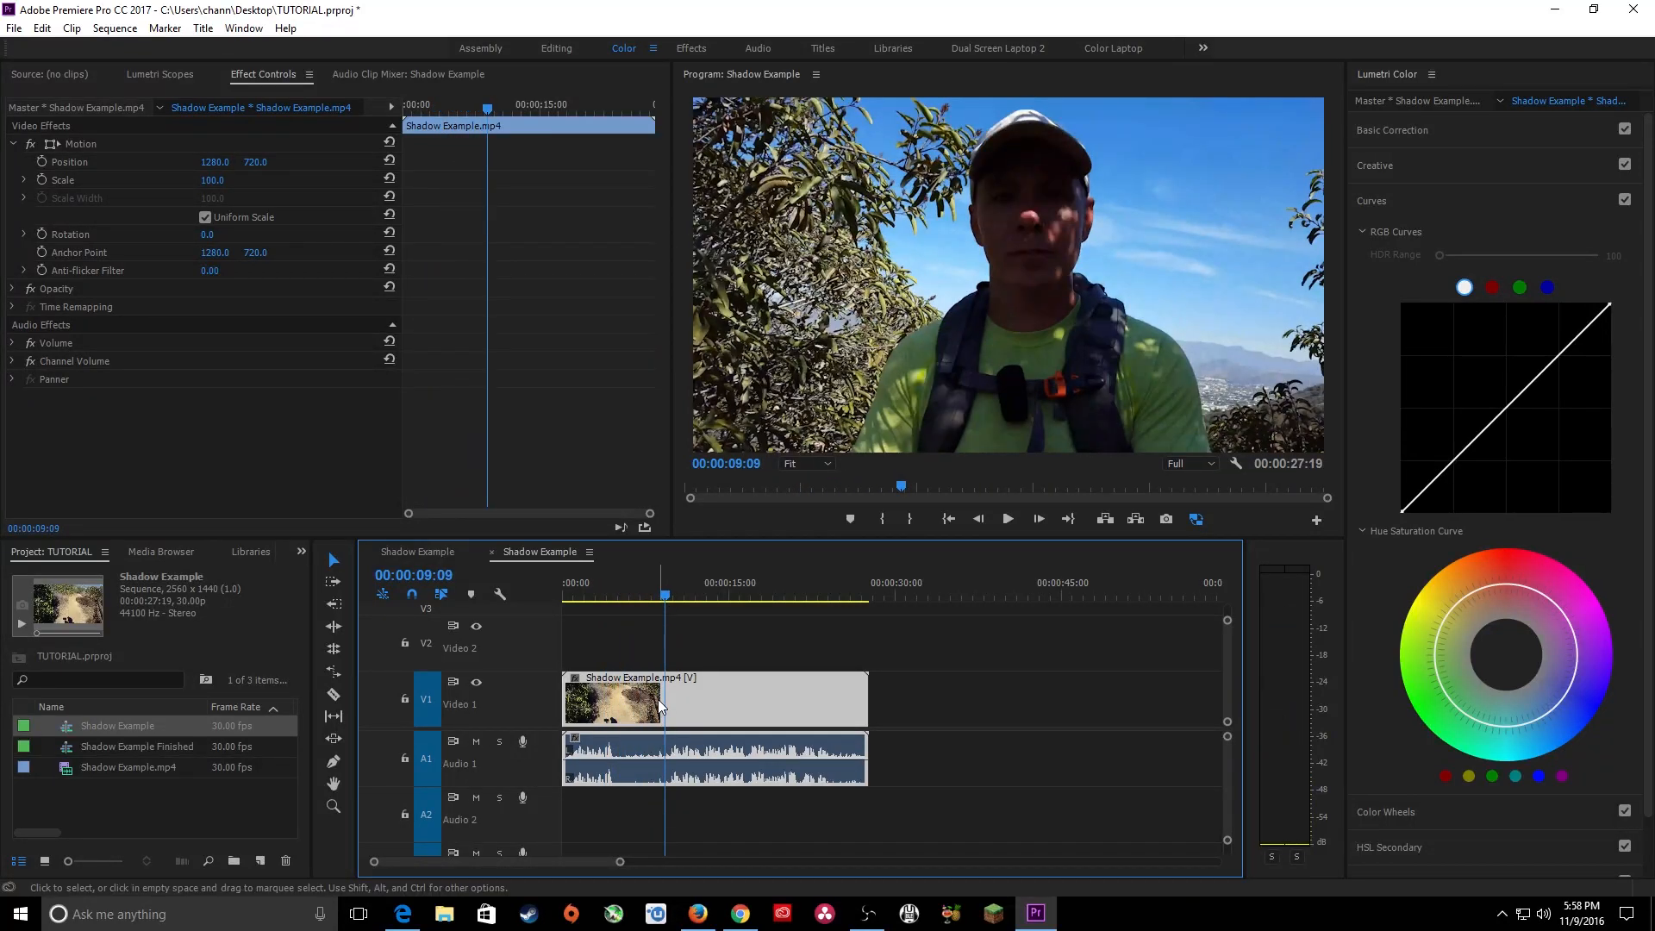
key(q)
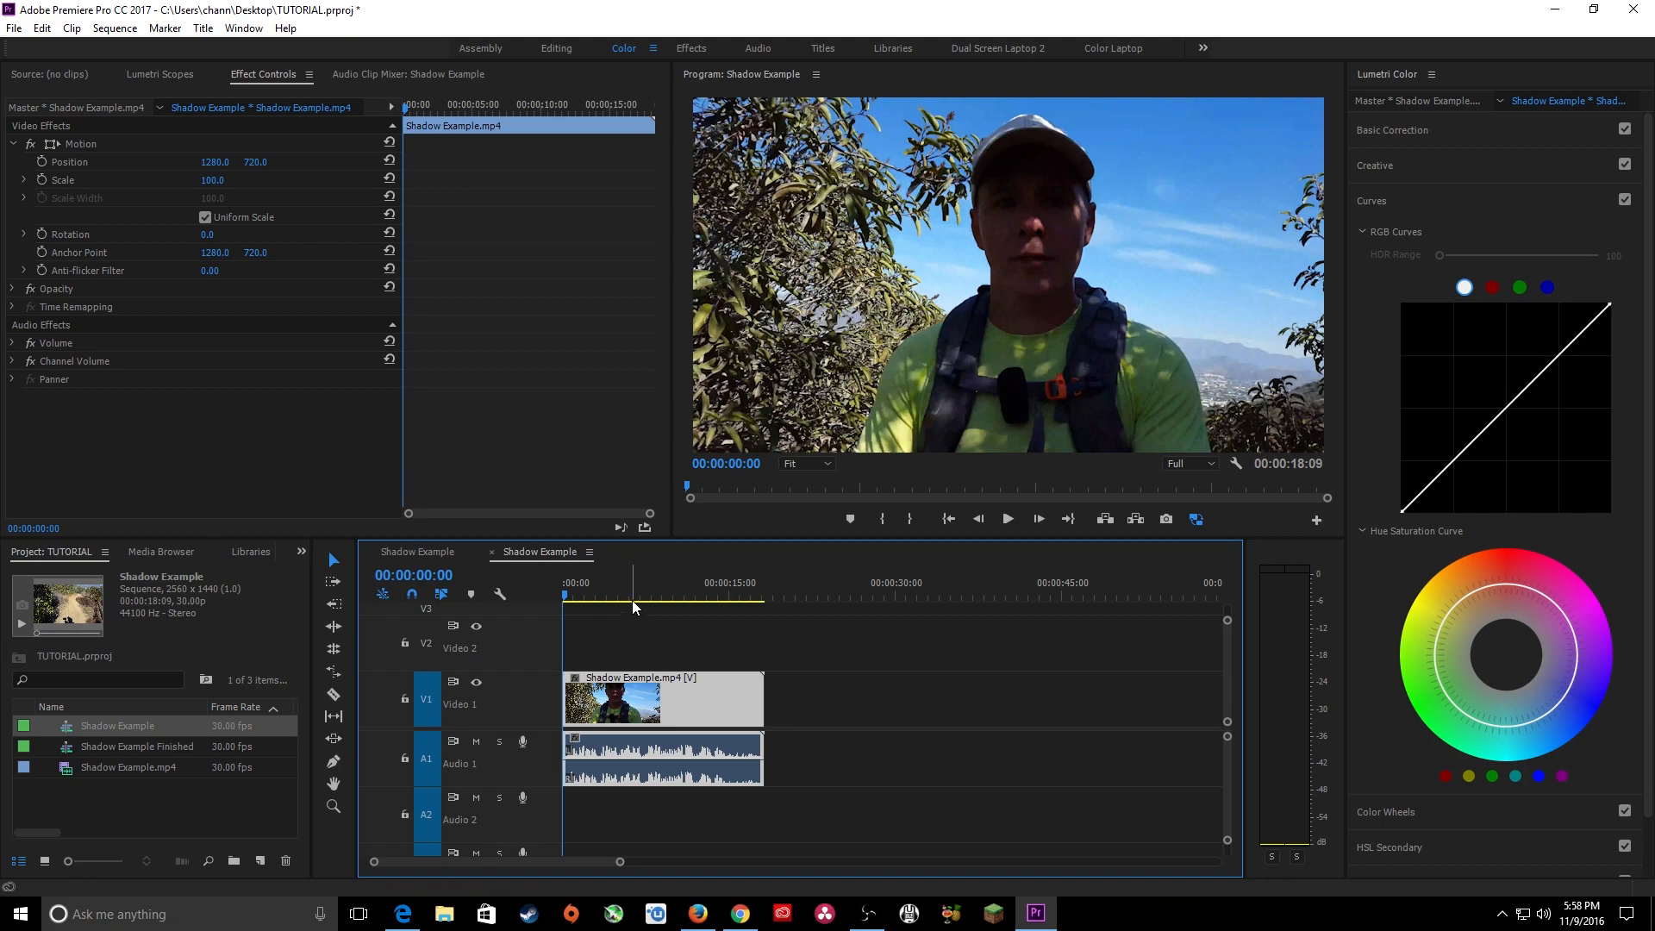
click(717, 589)
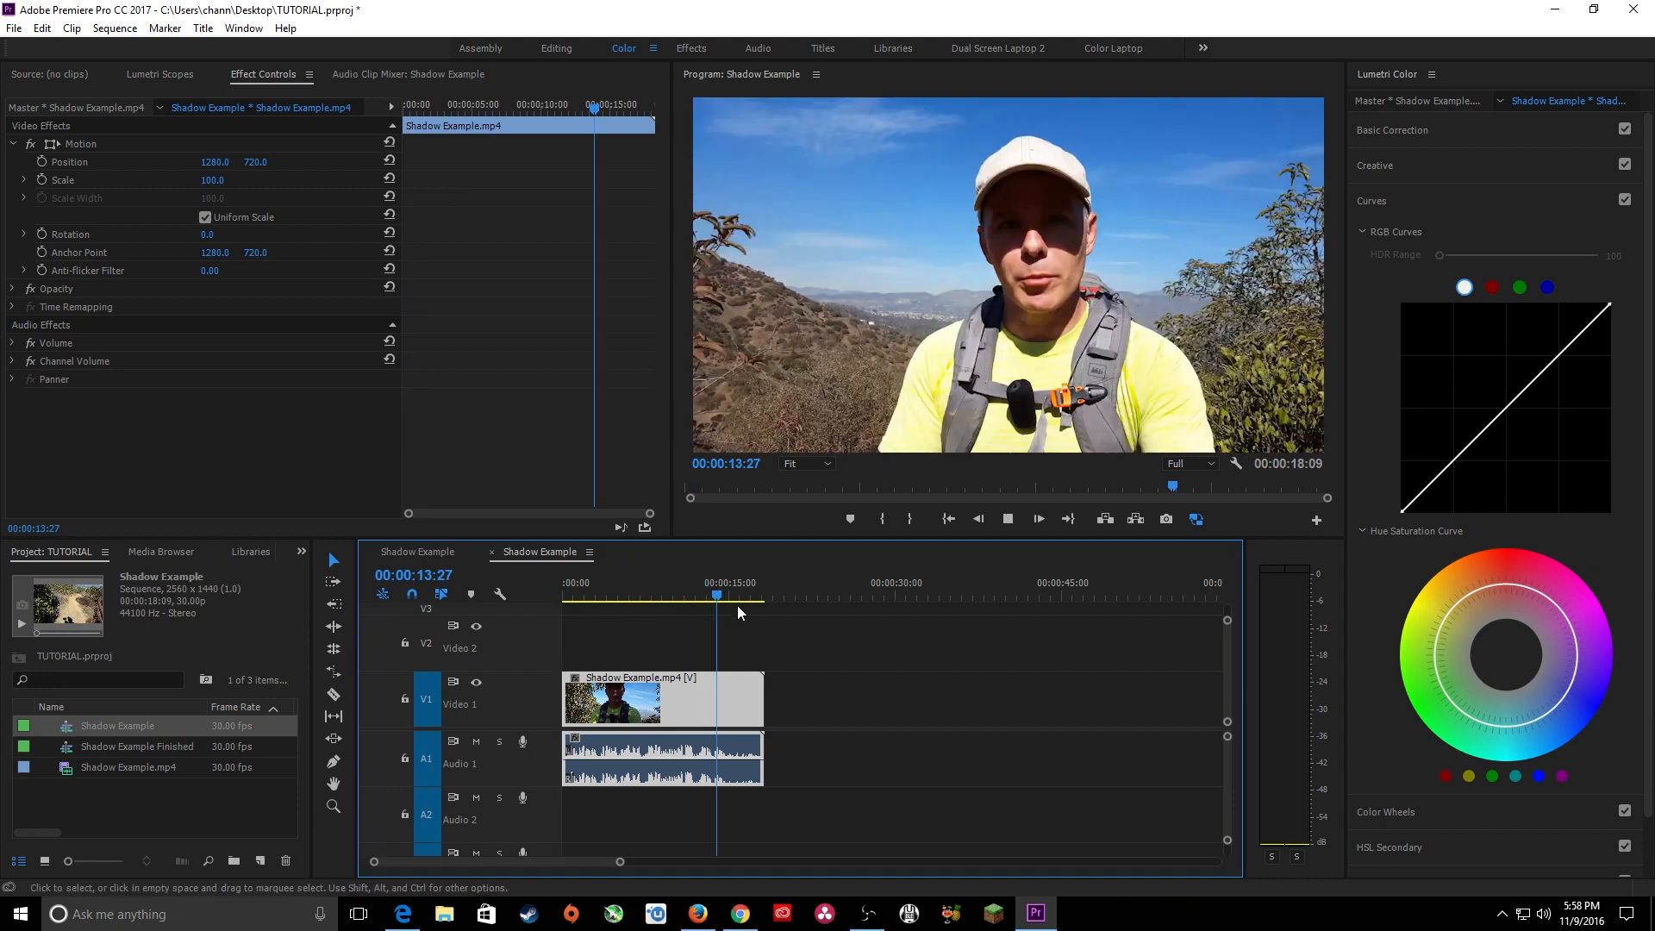
key(space)
key(space)
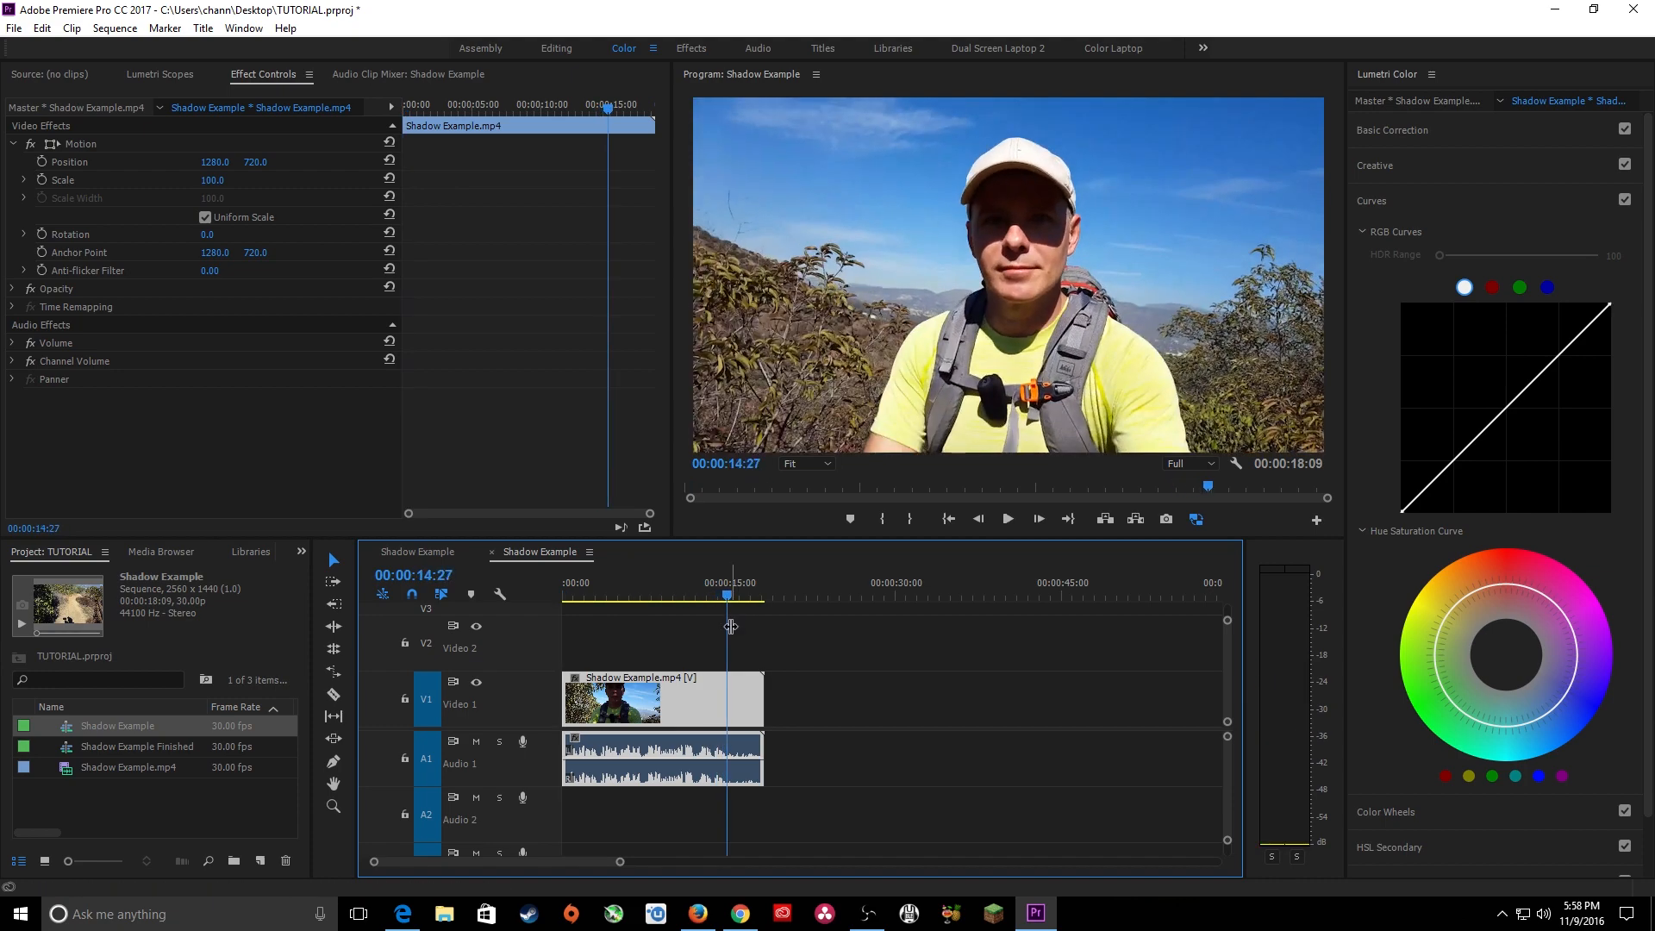
key(w)
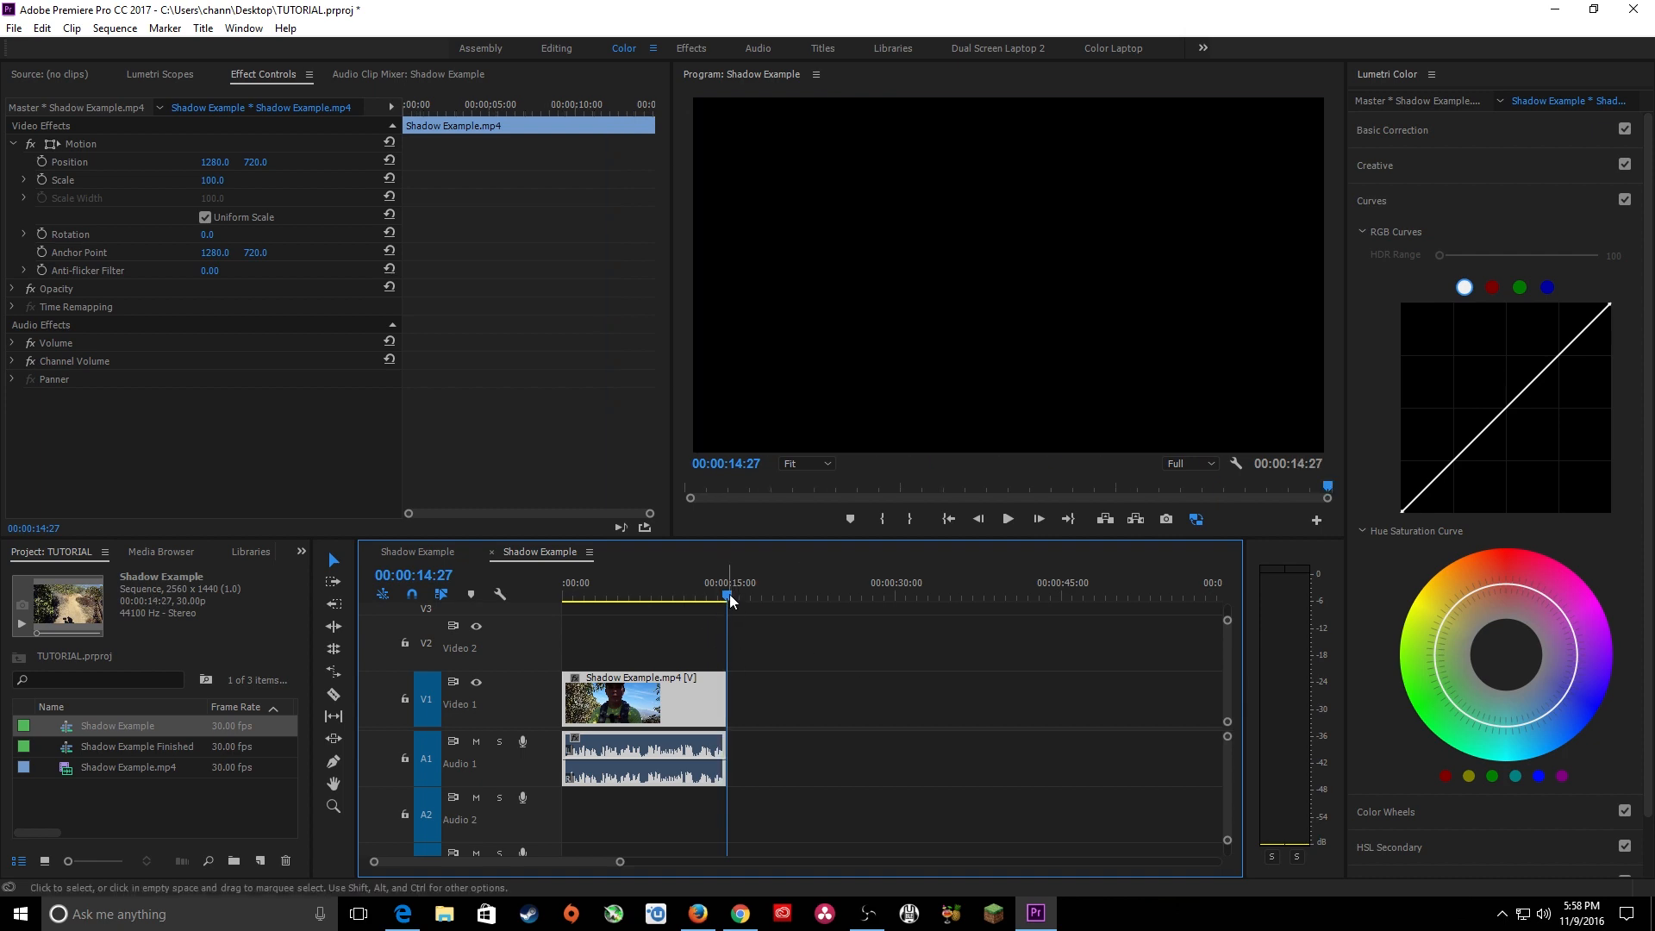
Fit the trimmed sequence to the timeline width and show the Color workspace with the Lumetri Curves controls.
drag(729, 601, 630, 595)
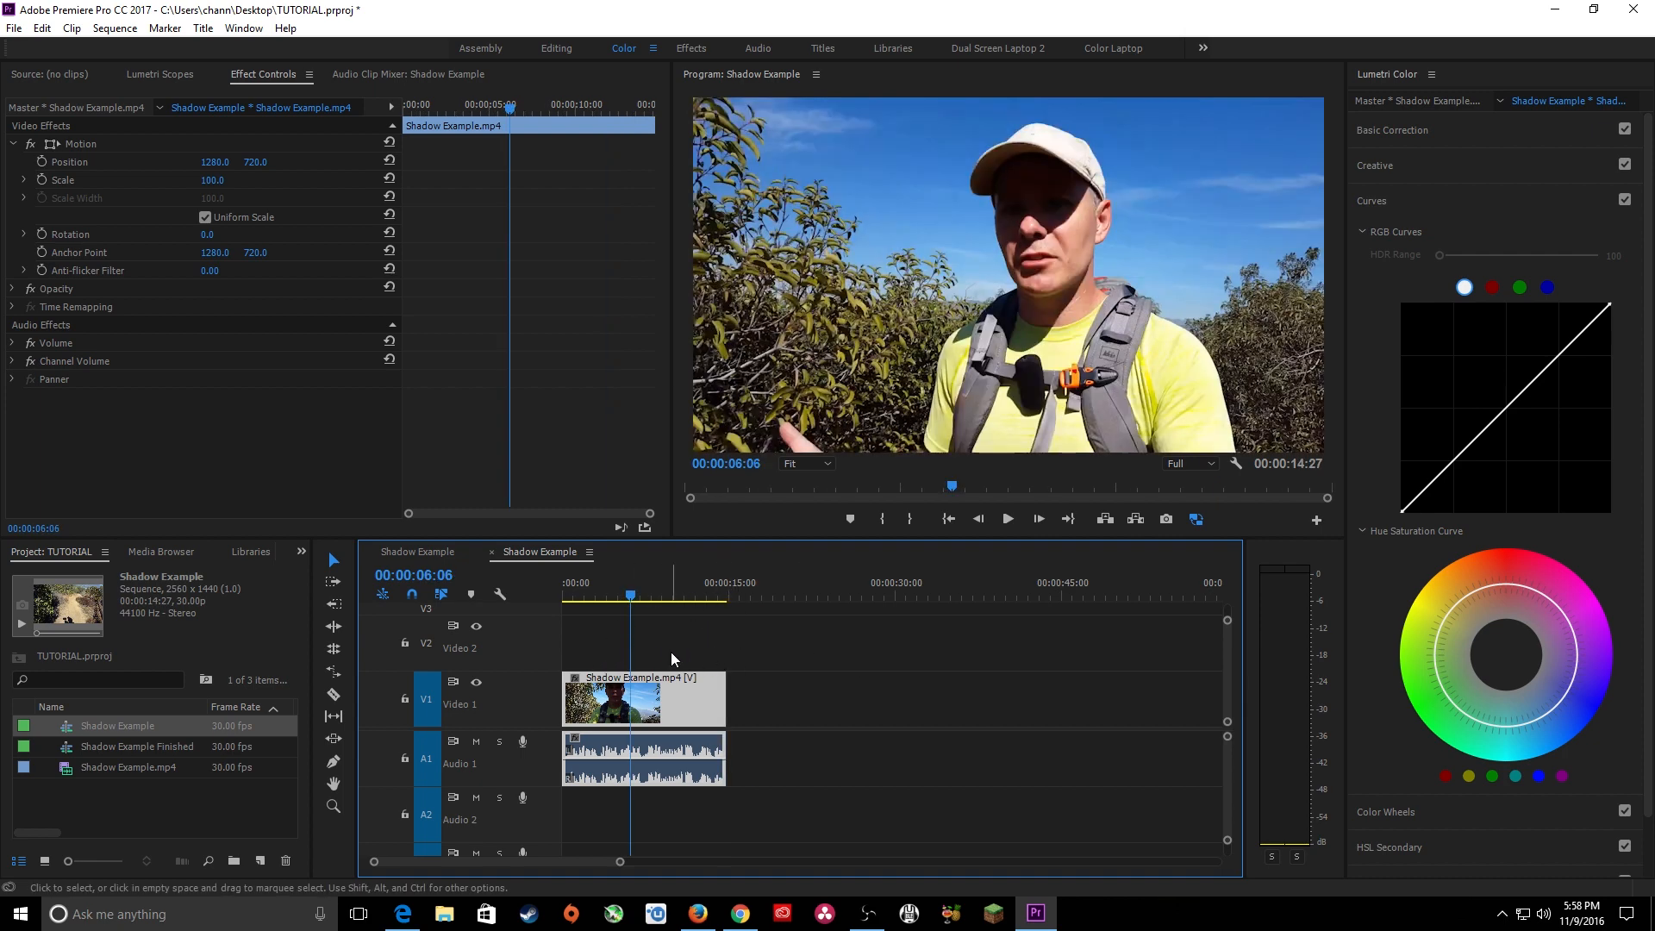
key(backslash)
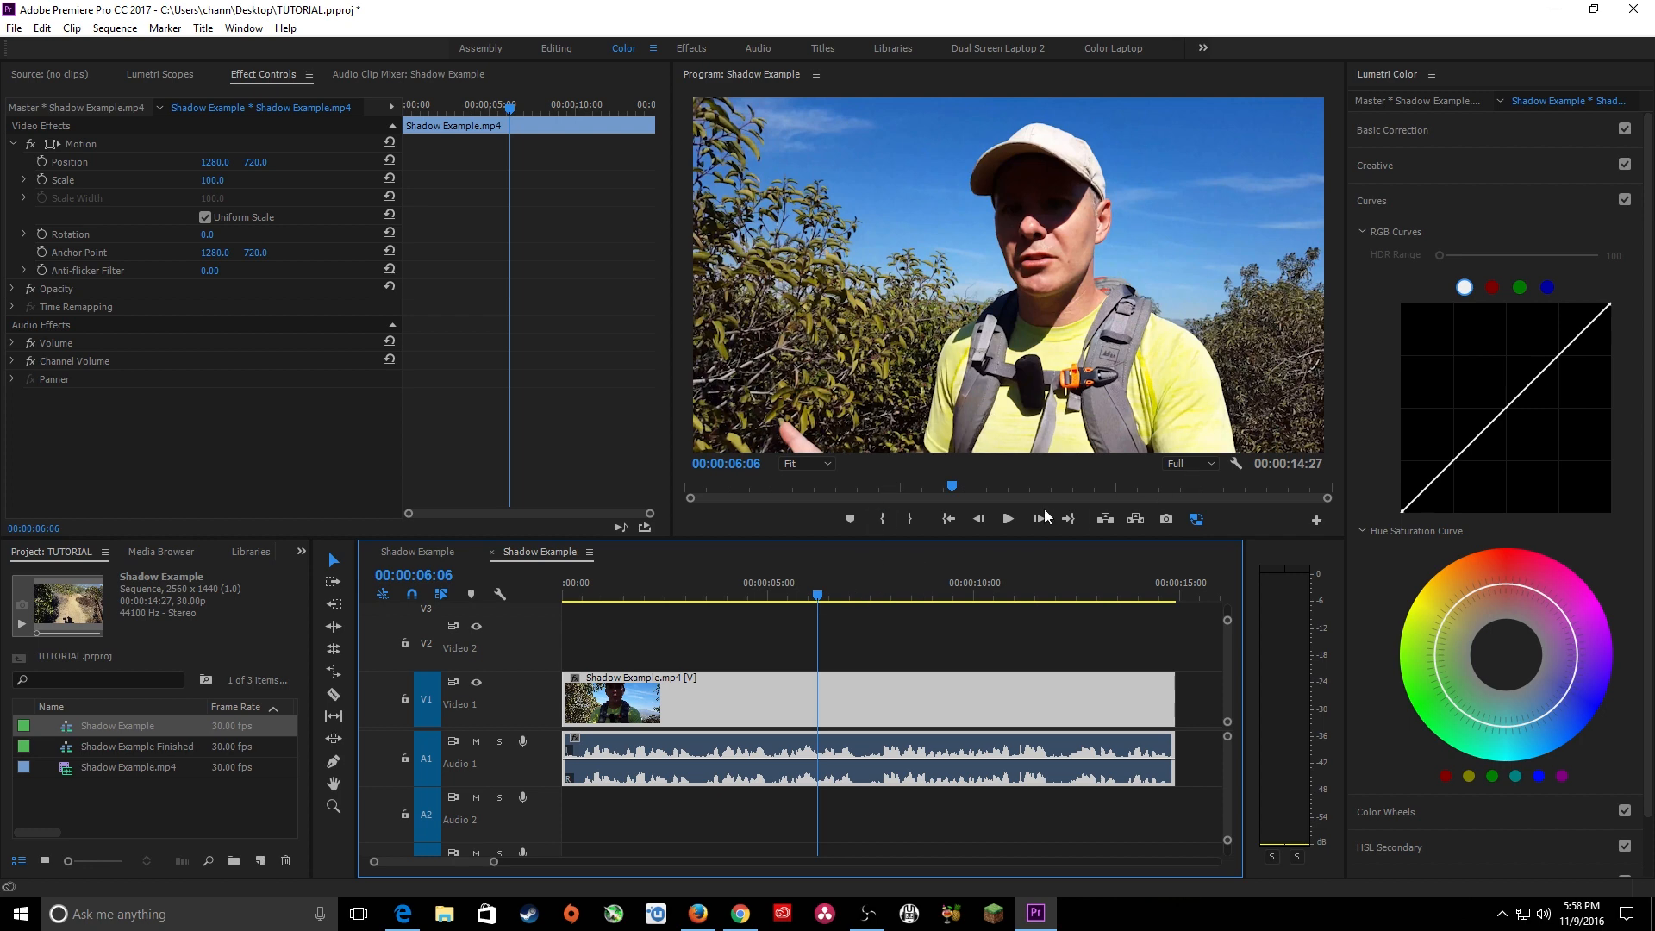
click(566, 48)
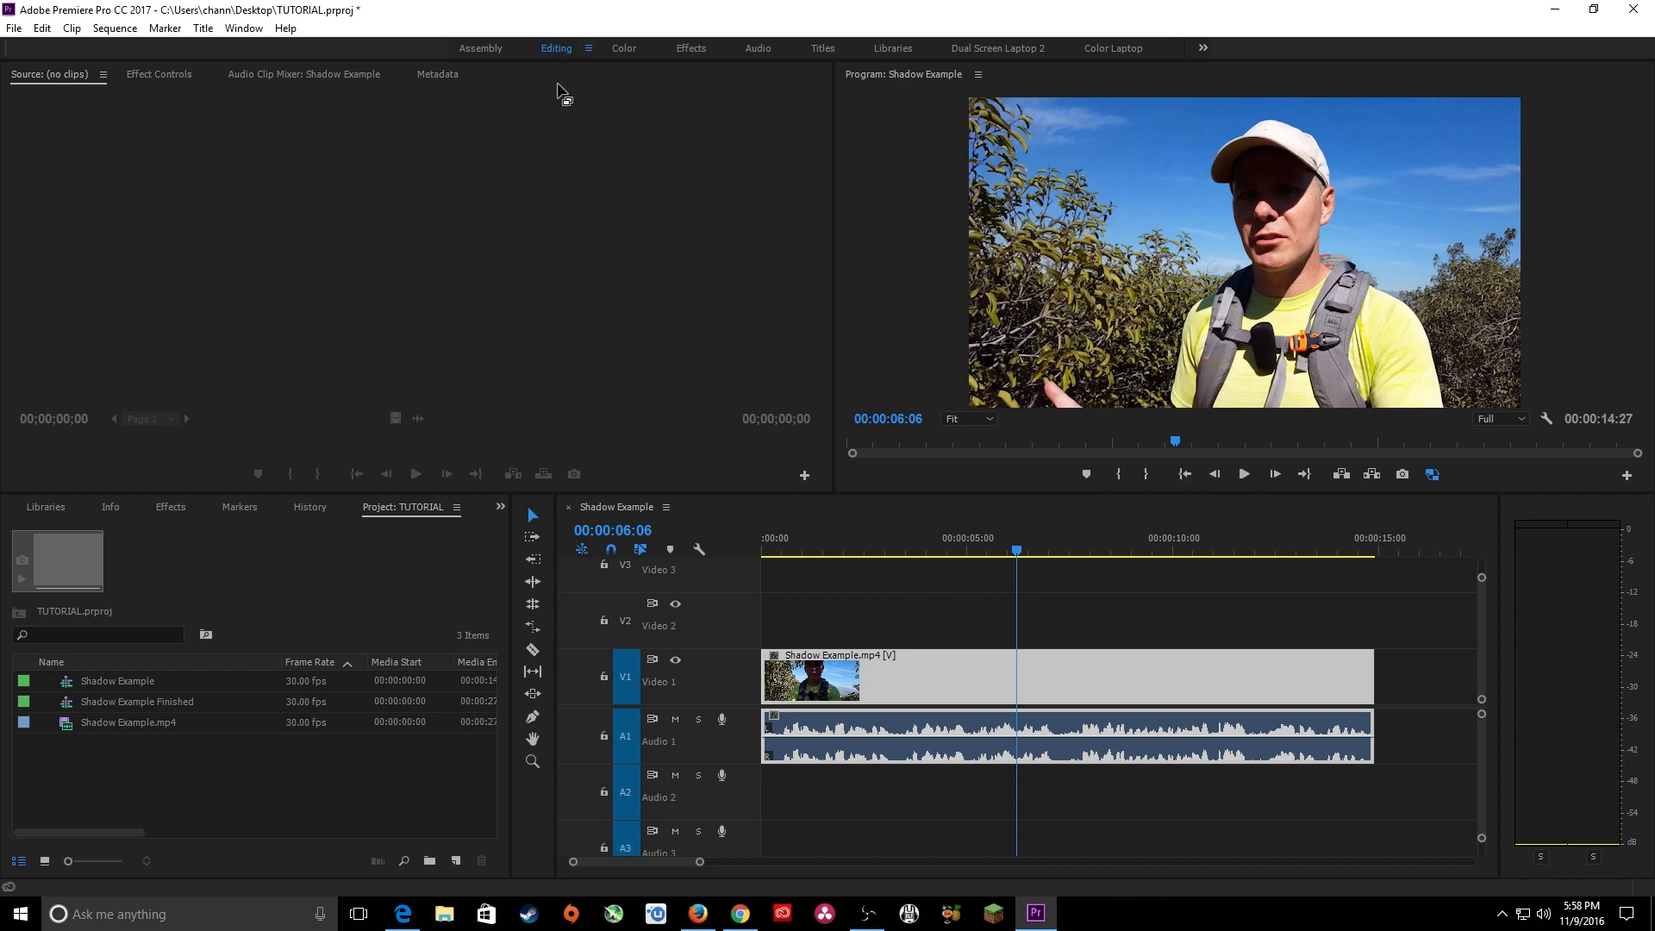
click(622, 49)
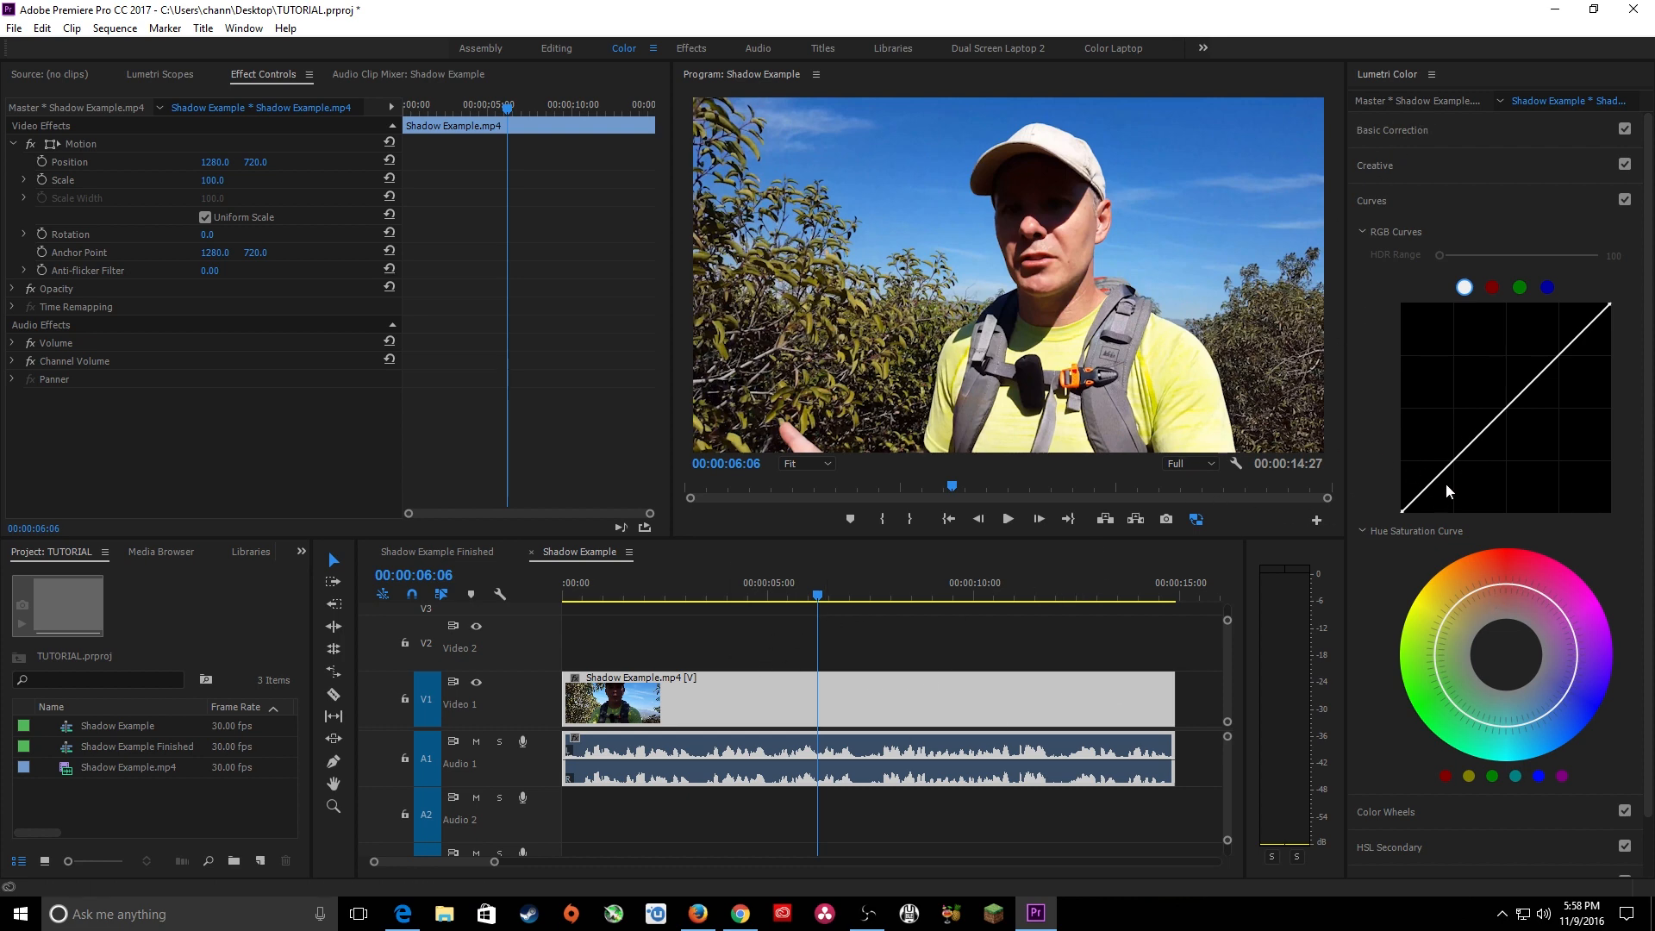
click(1419, 205)
click(1428, 203)
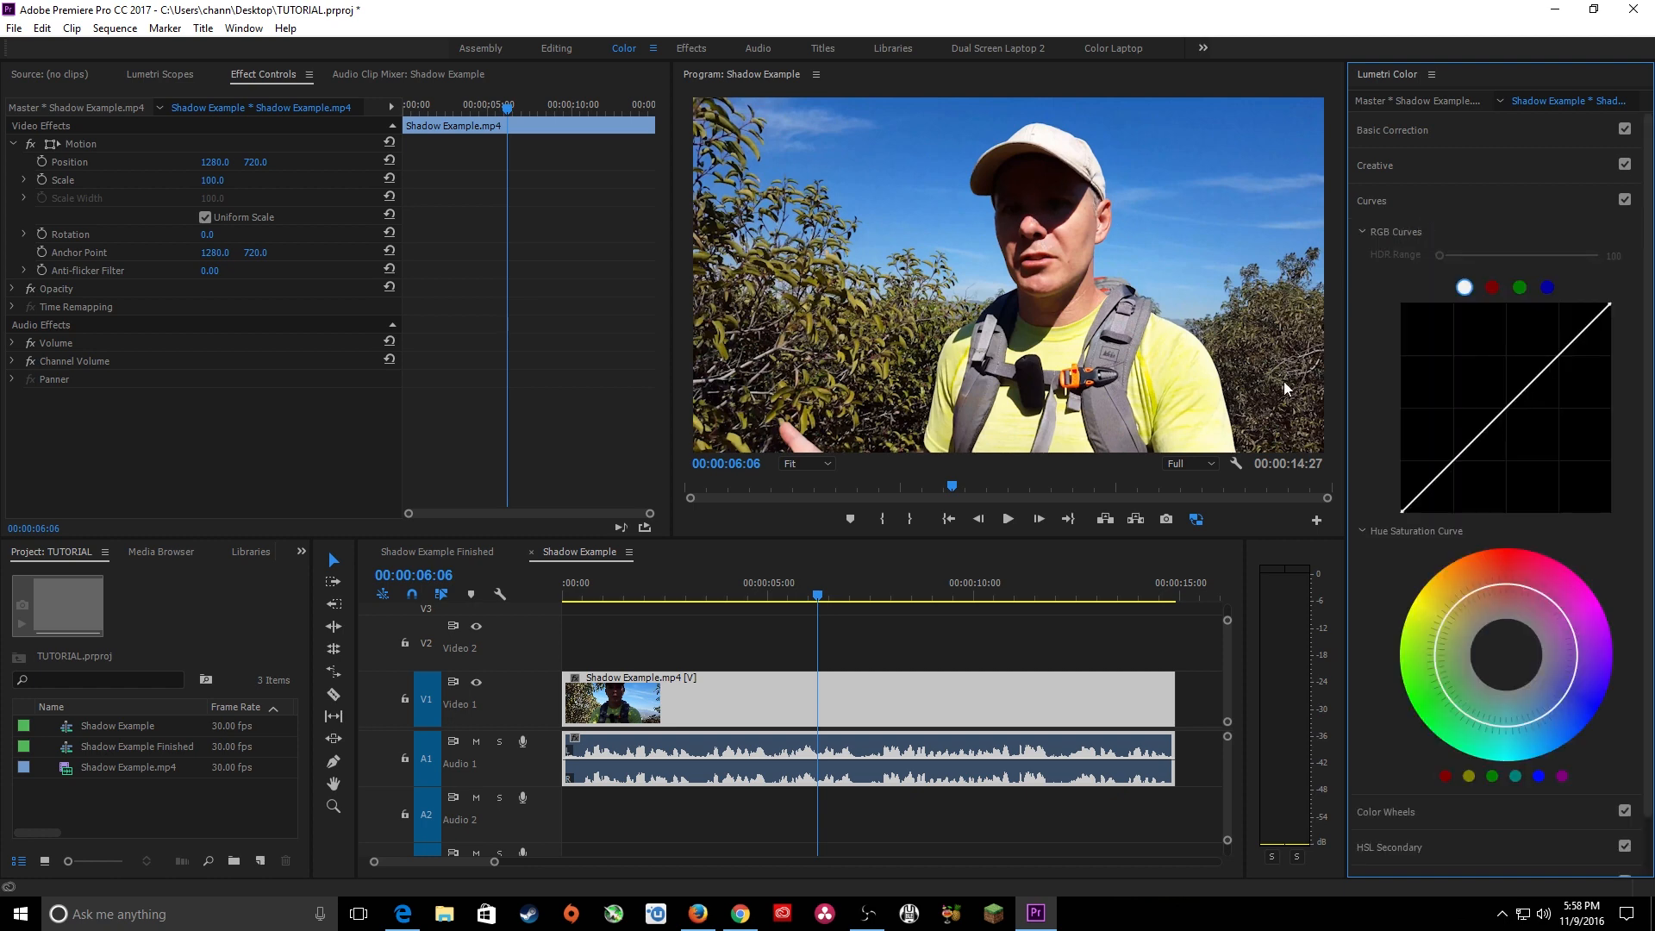
At 00:00:07:00, raise the black point of the white RGB curve to lift the clip's shadows.
drag(834, 594, 849, 599)
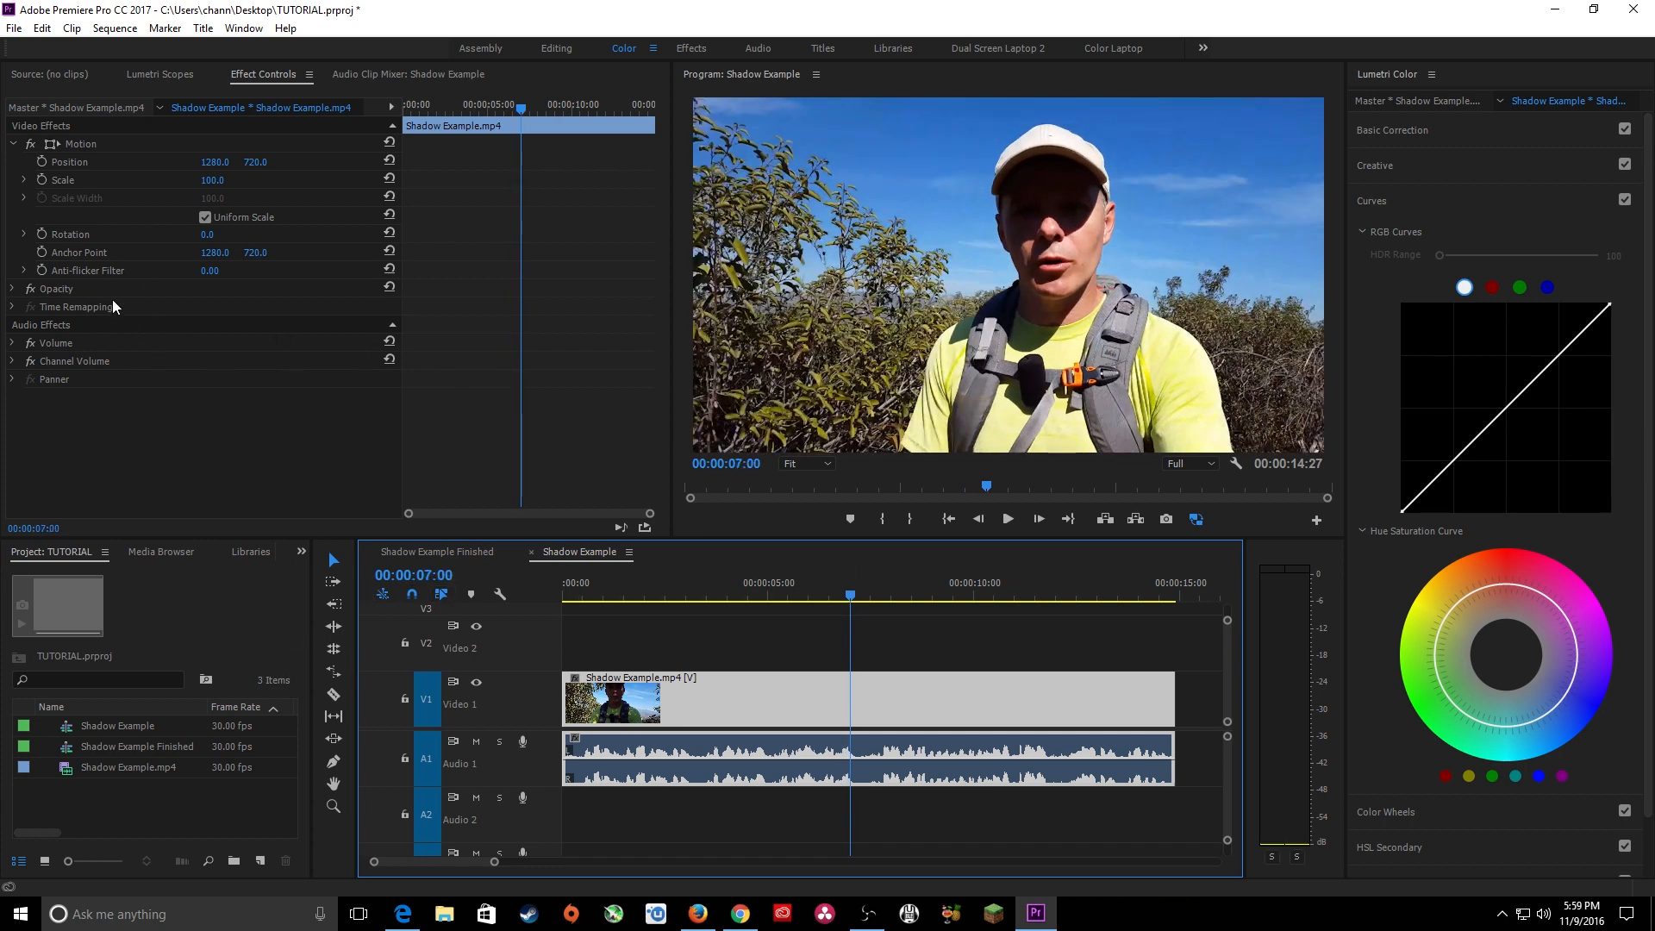
click(267, 76)
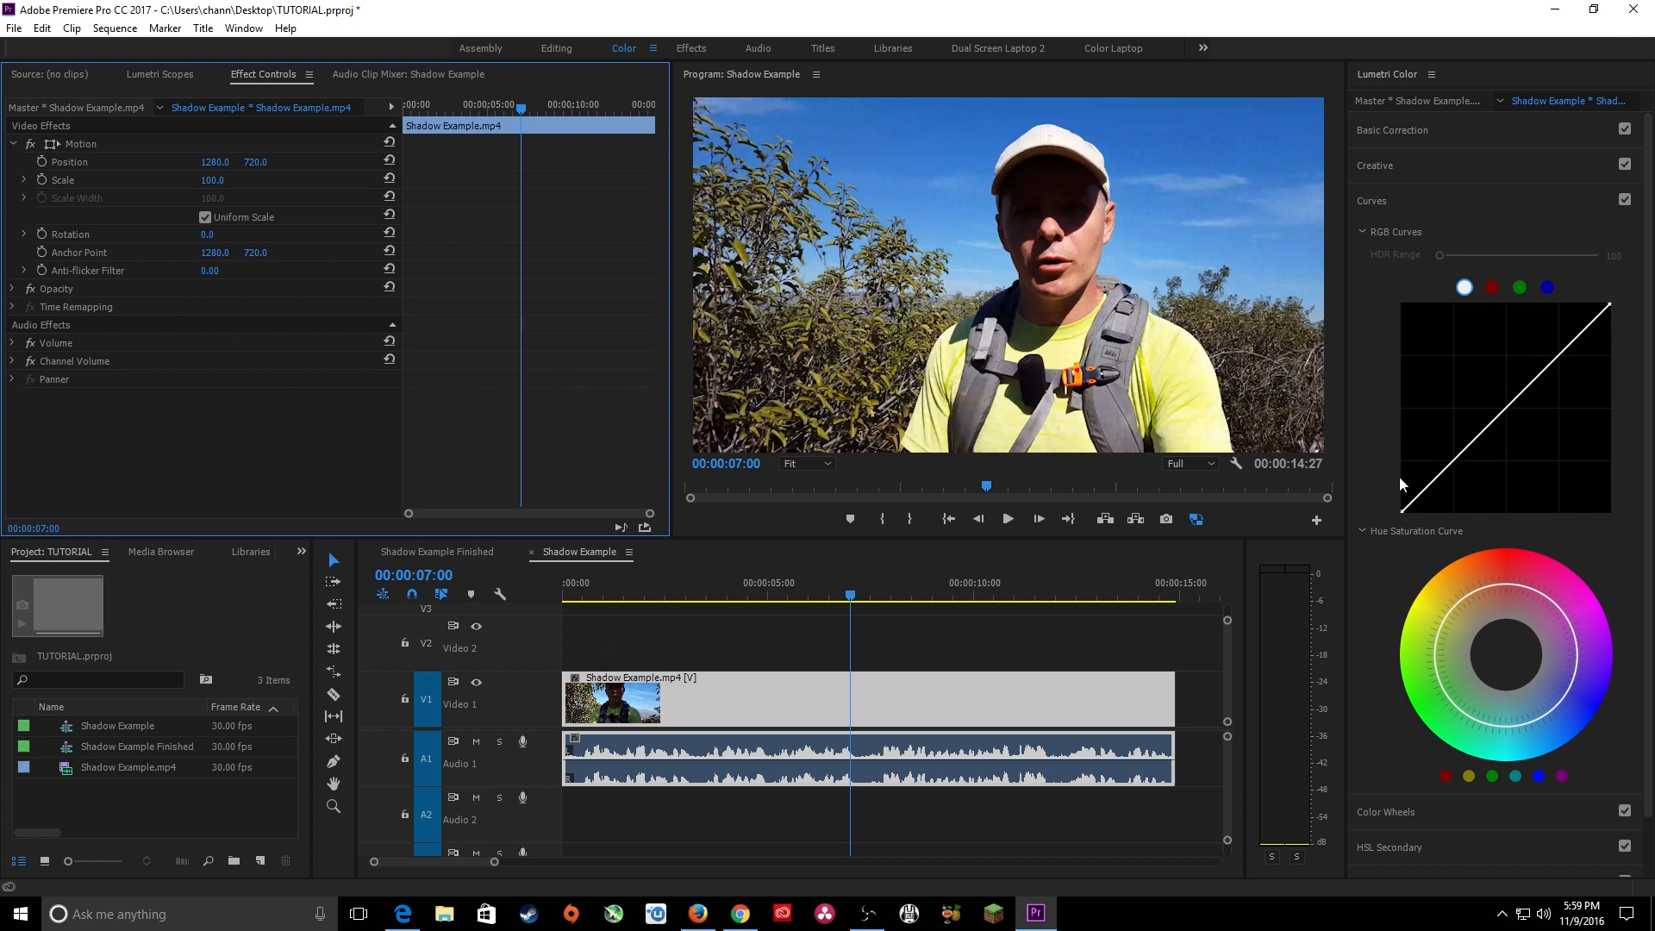
drag(1402, 512, 1402, 476)
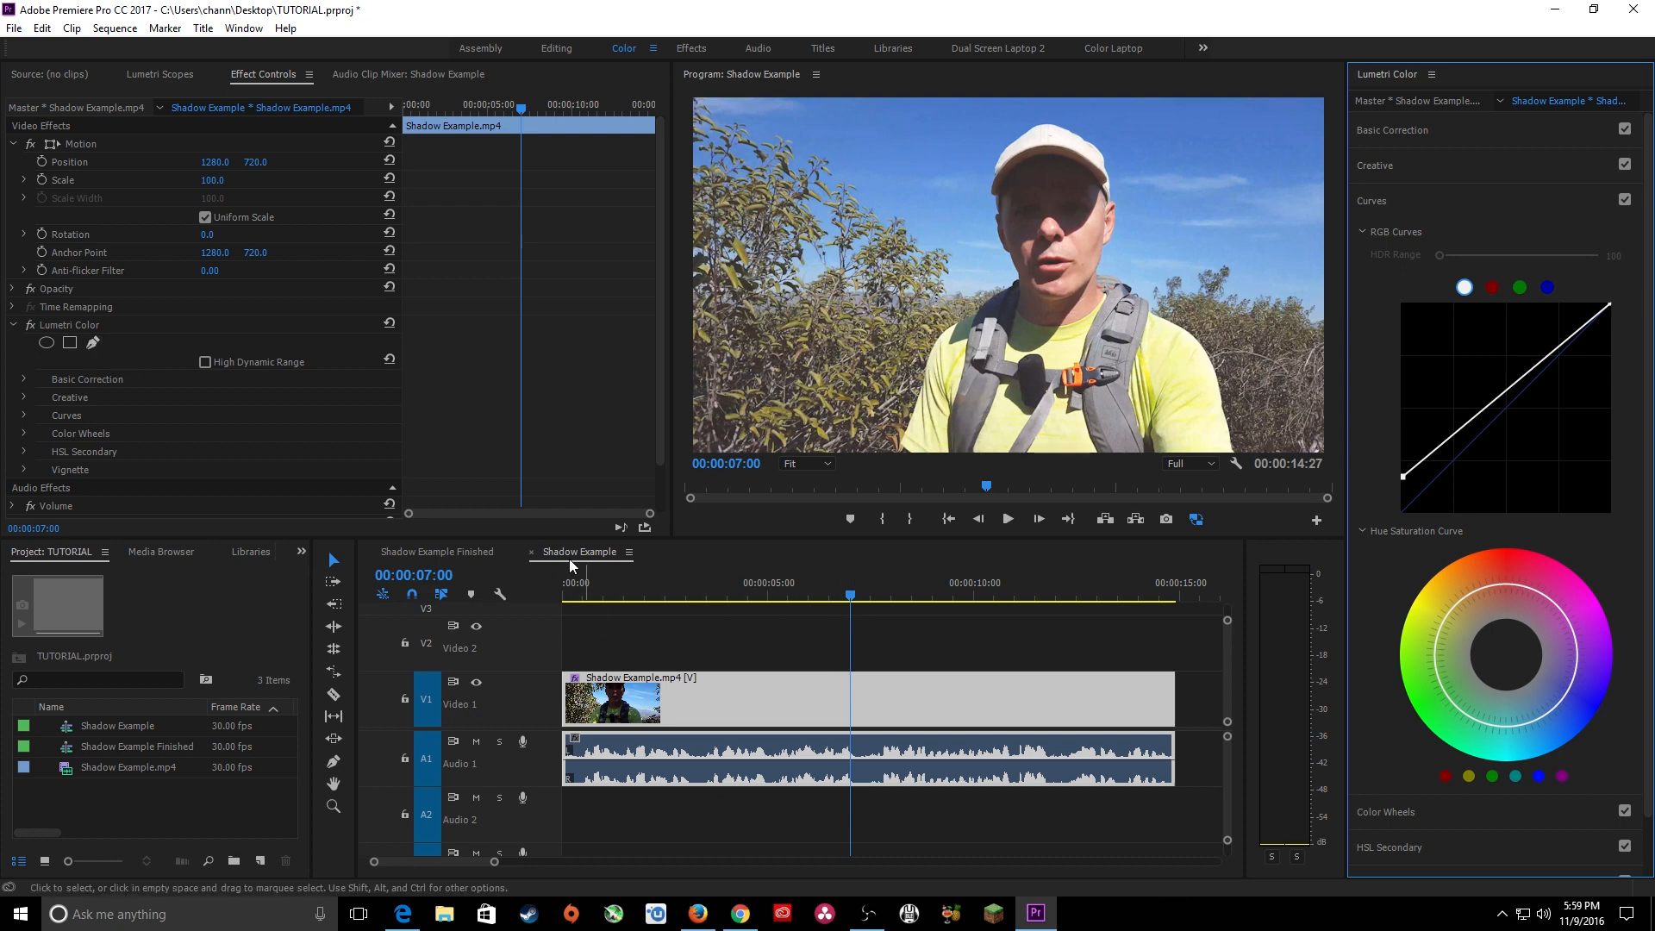
Draw a closed freeform mask around the man's face for the Lumetri Color effect.
click(91, 343)
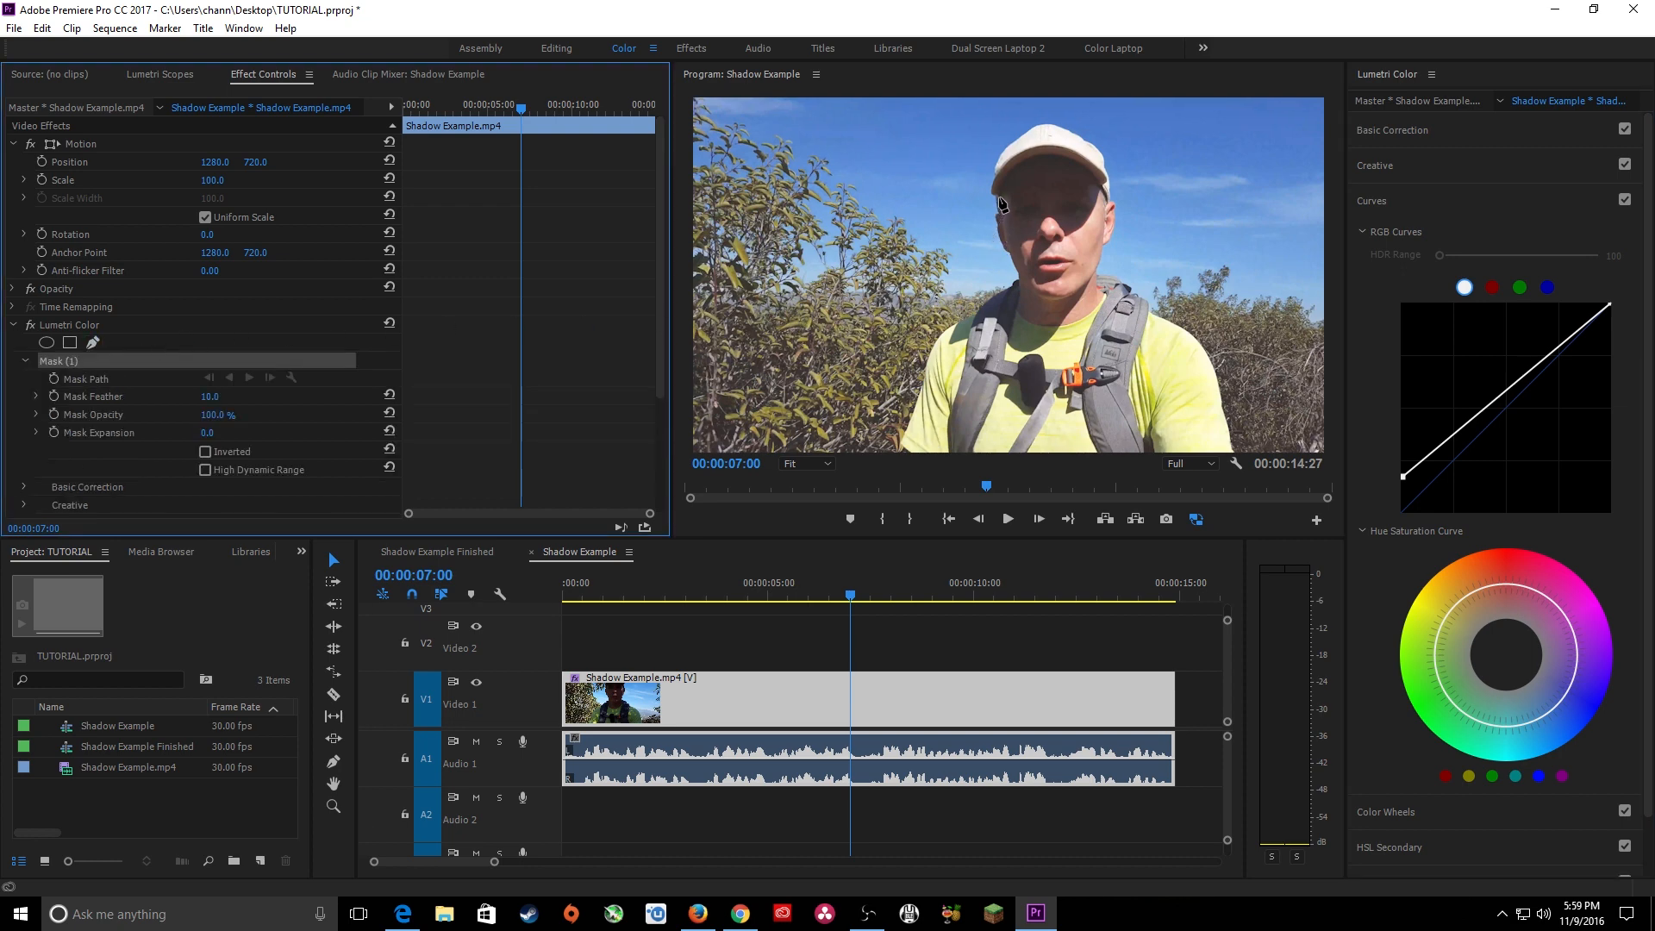
drag(999, 205, 1061, 298)
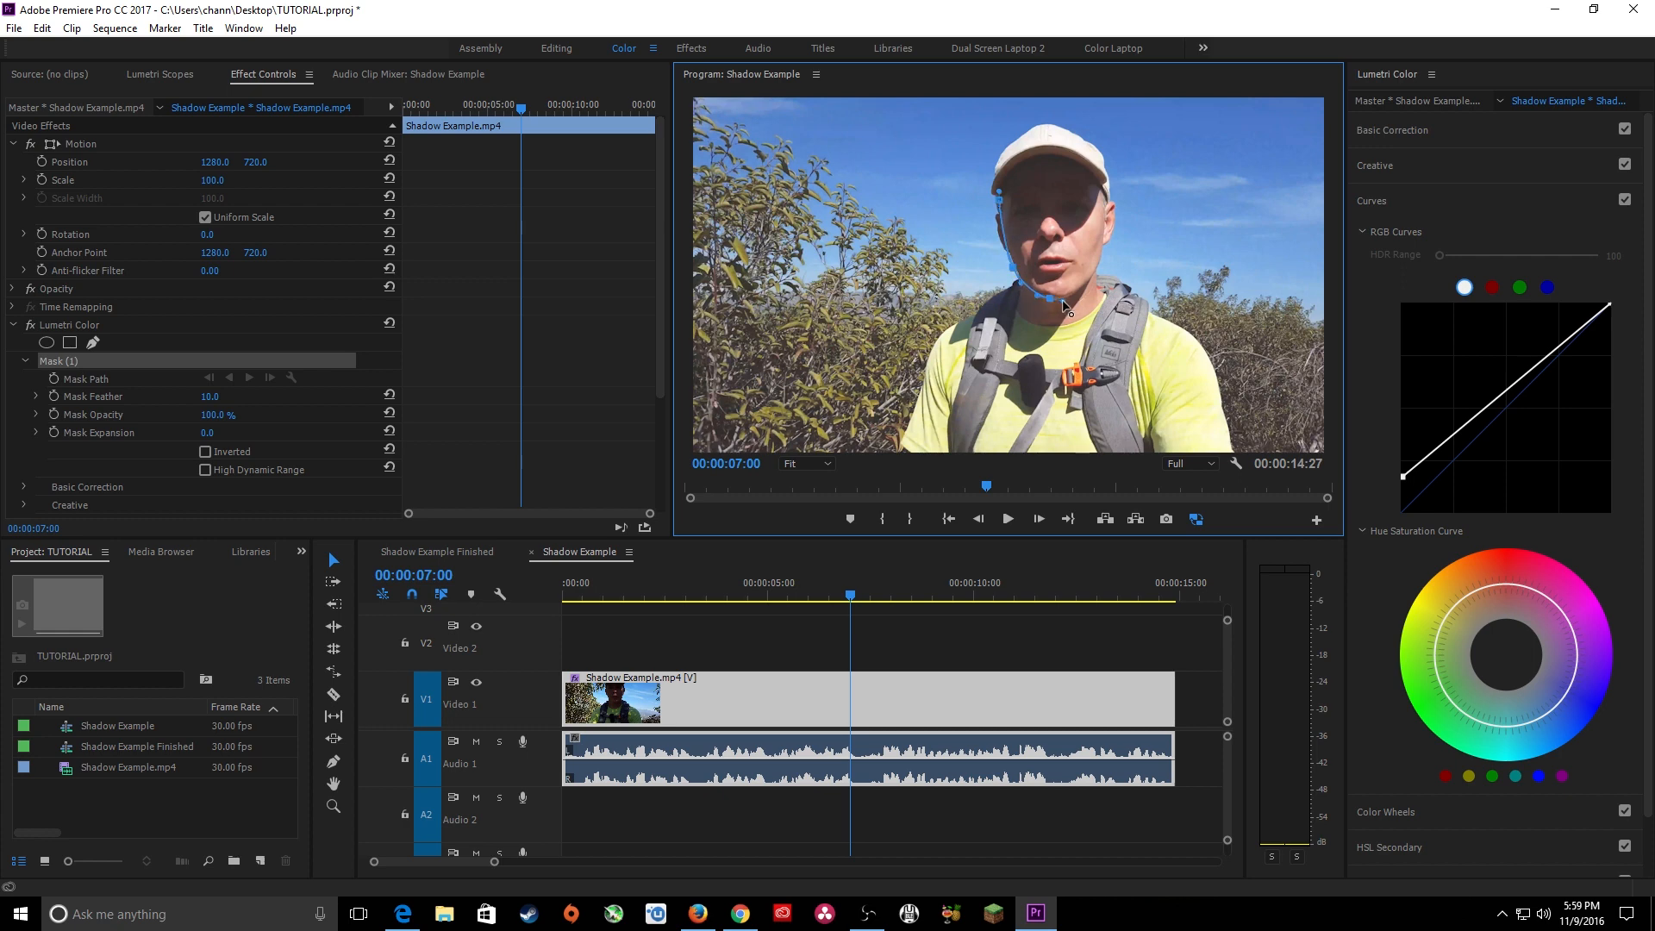
click(1096, 265)
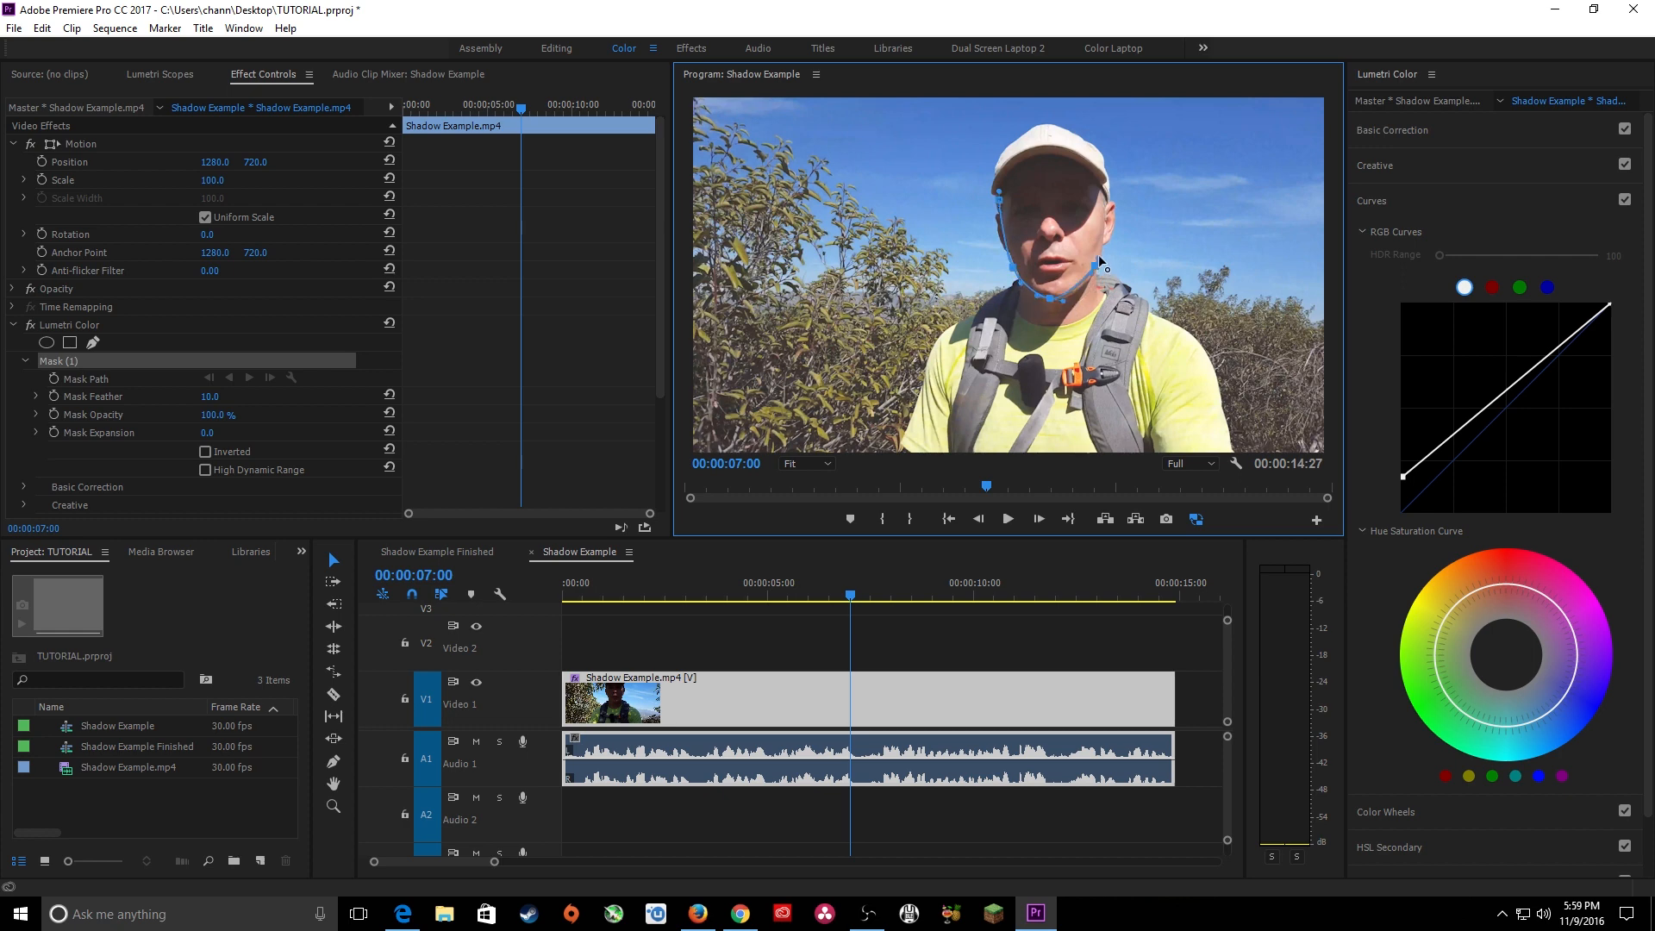
click(1105, 208)
drag(1090, 164, 1019, 162)
click(1000, 197)
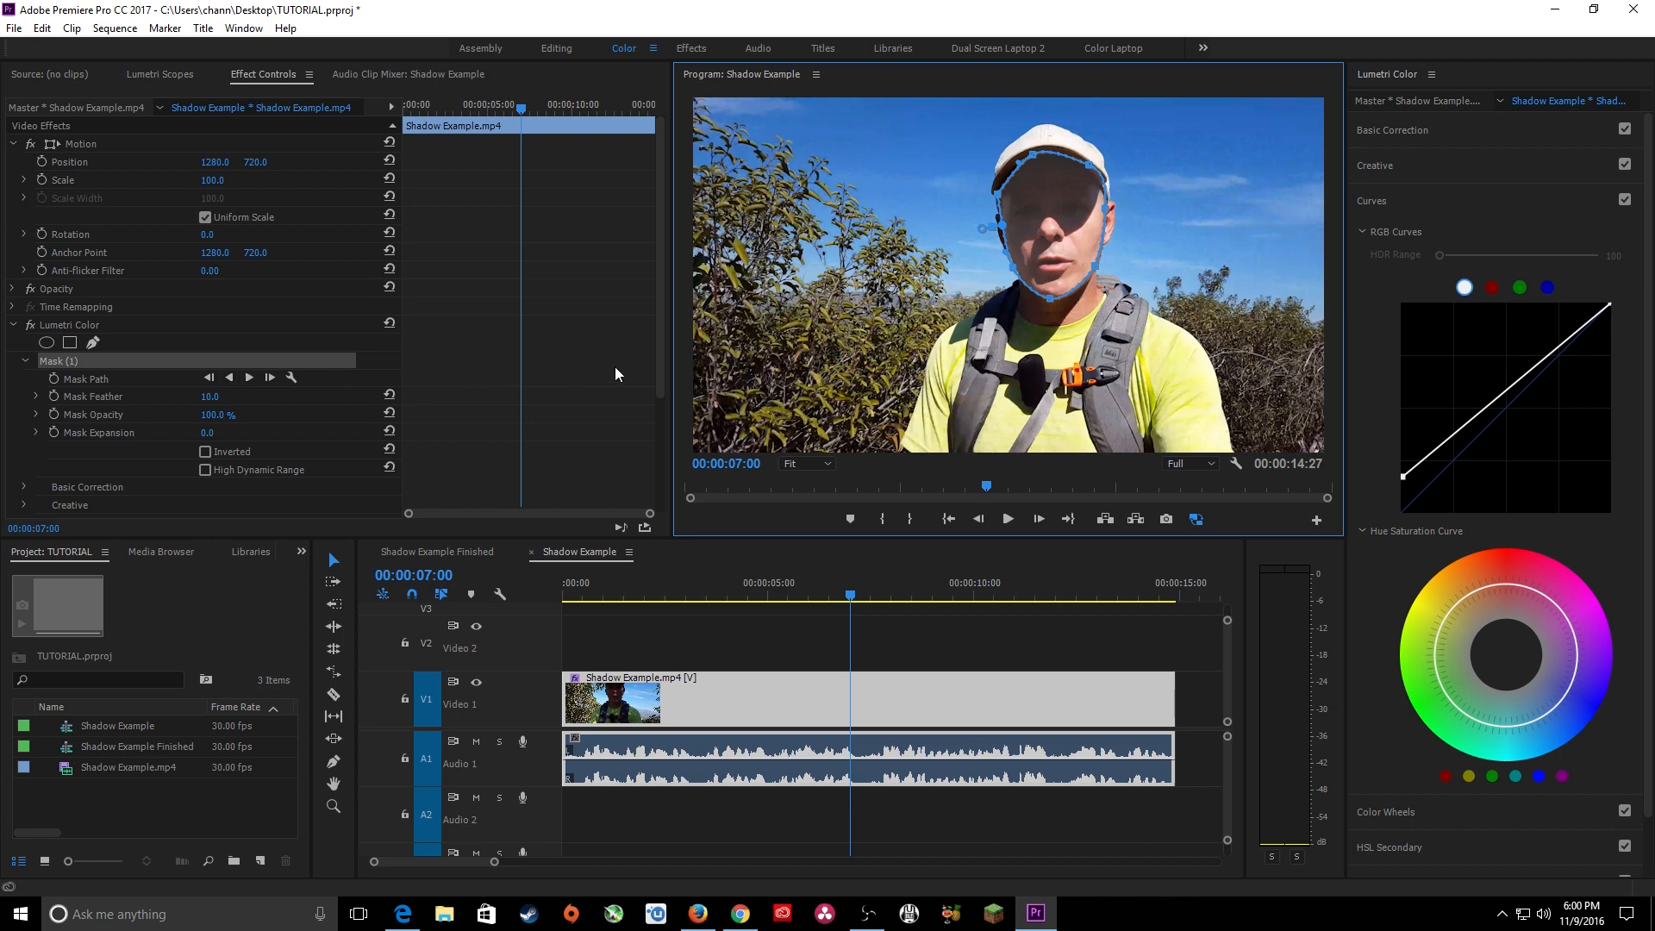
Enlarge the effect keyframe area and track the face mask backward from 00:00:07:00, stopping at 00:00:05:28.
drag(671, 357, 748, 357)
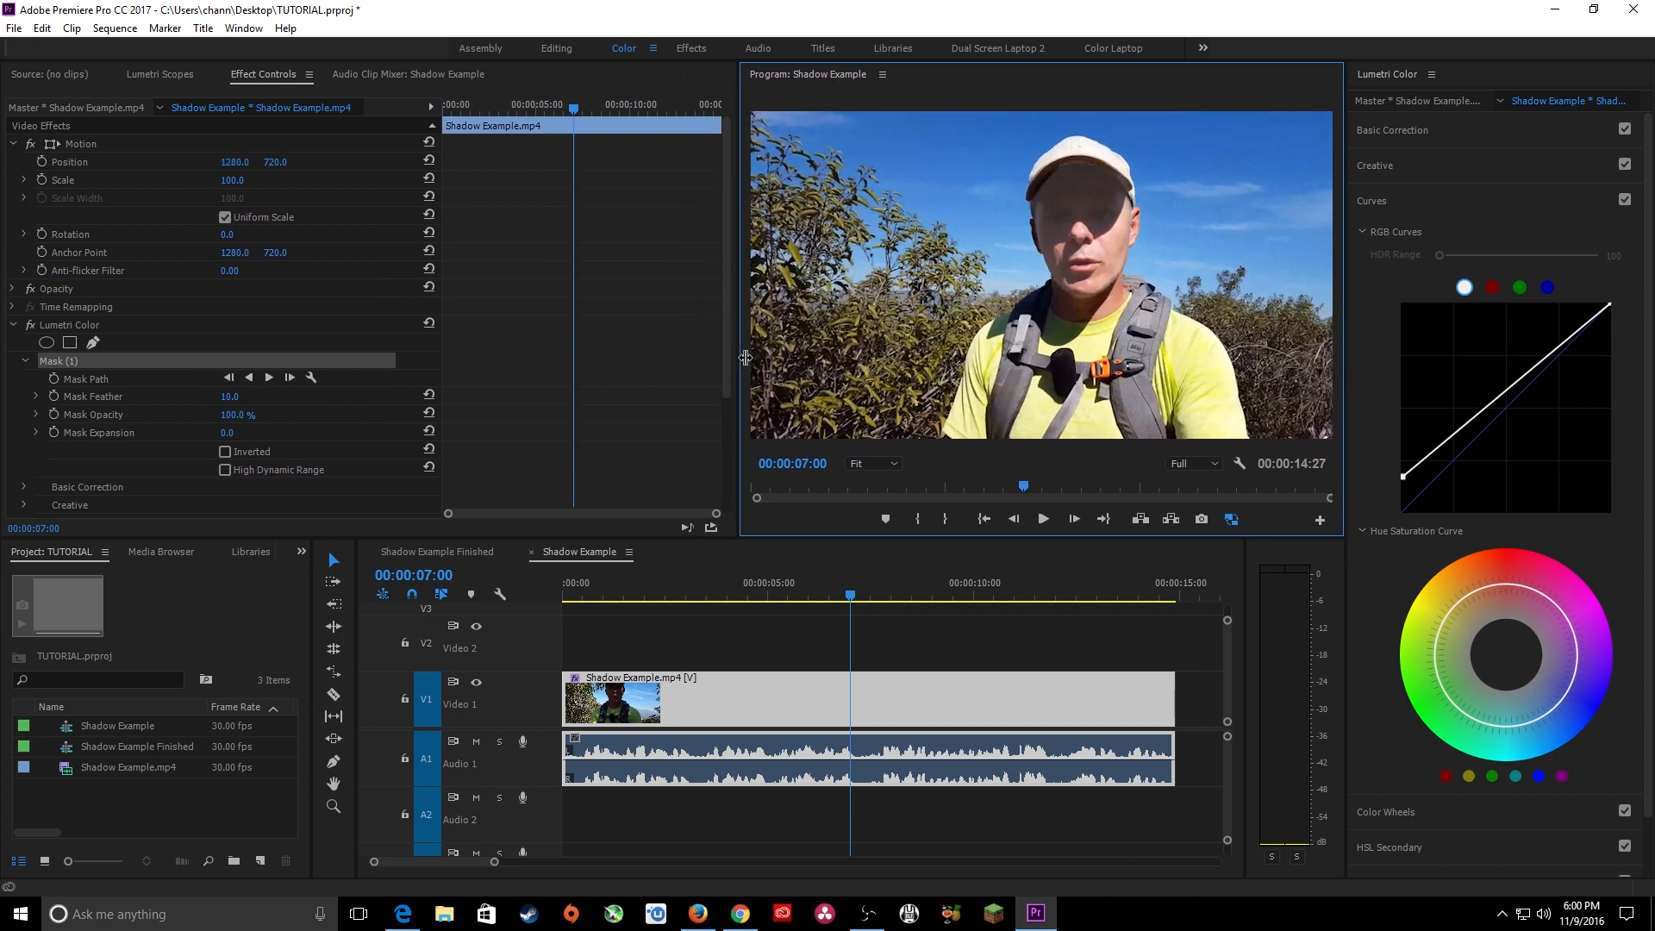
drag(444, 363, 328, 362)
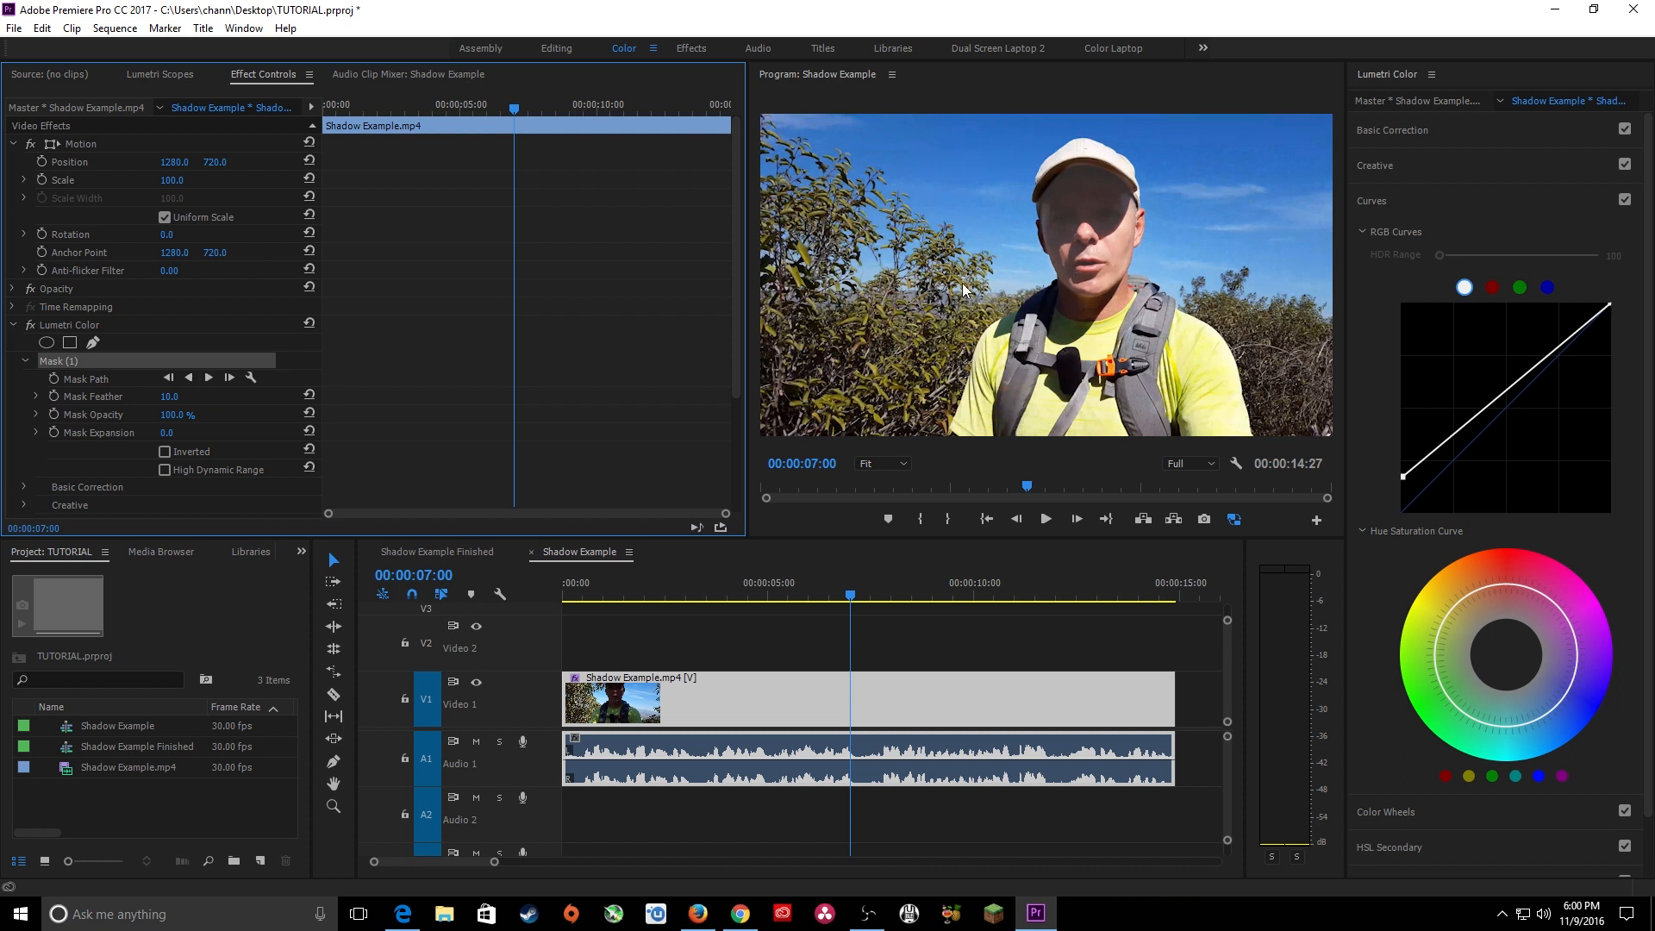
click(191, 381)
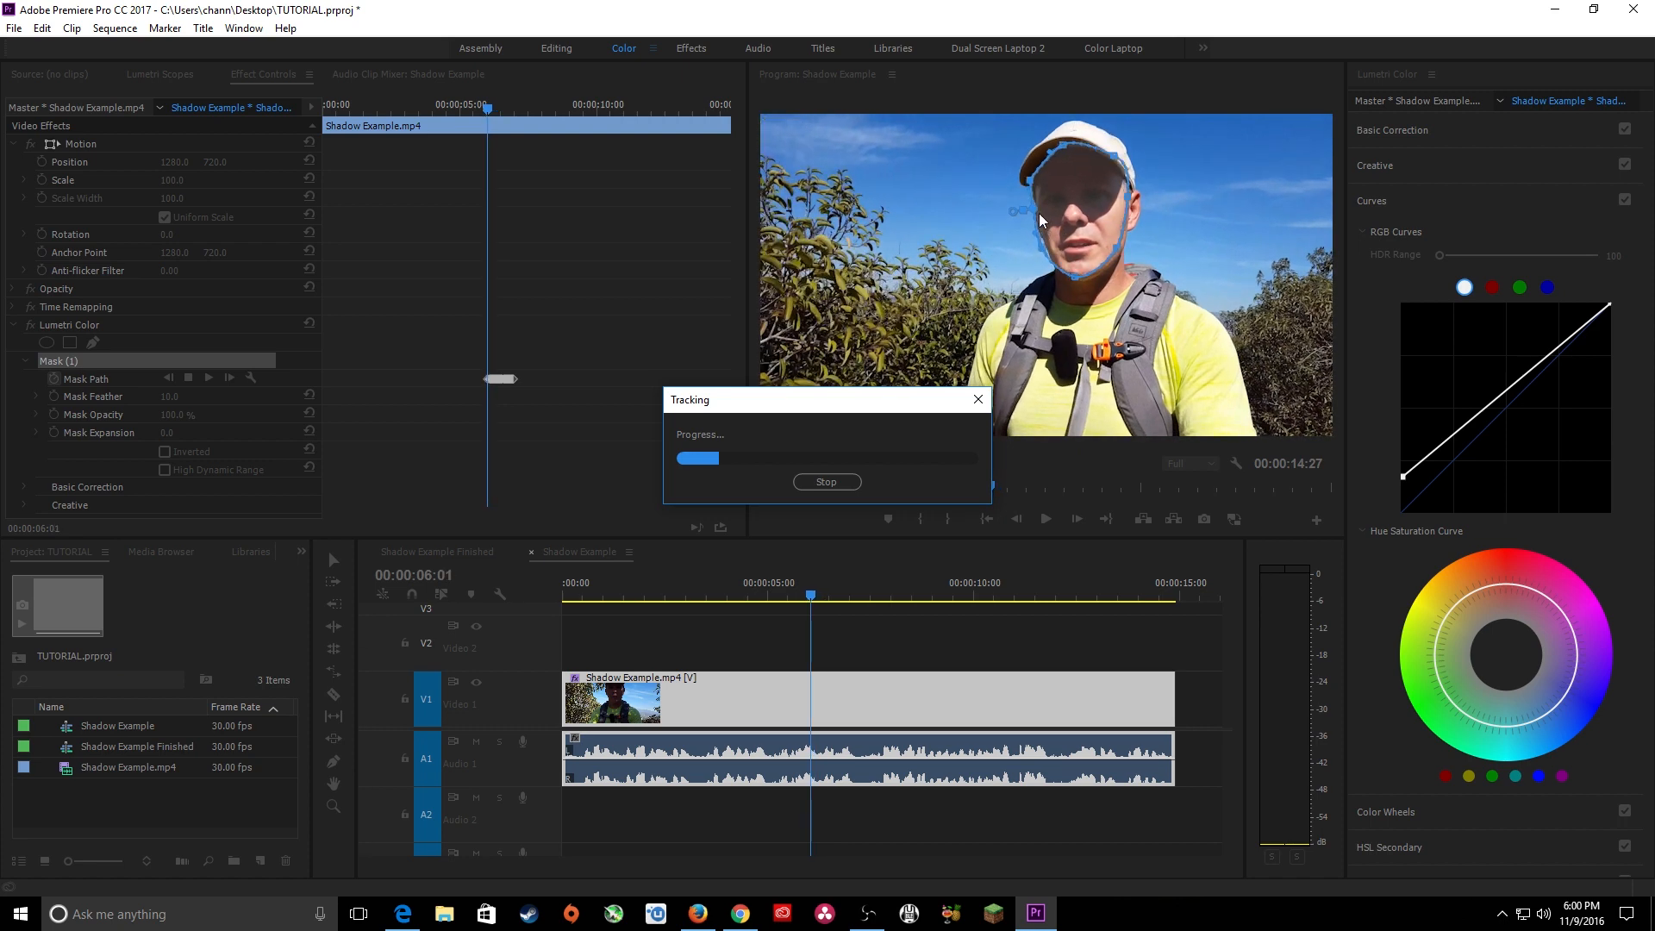
click(842, 480)
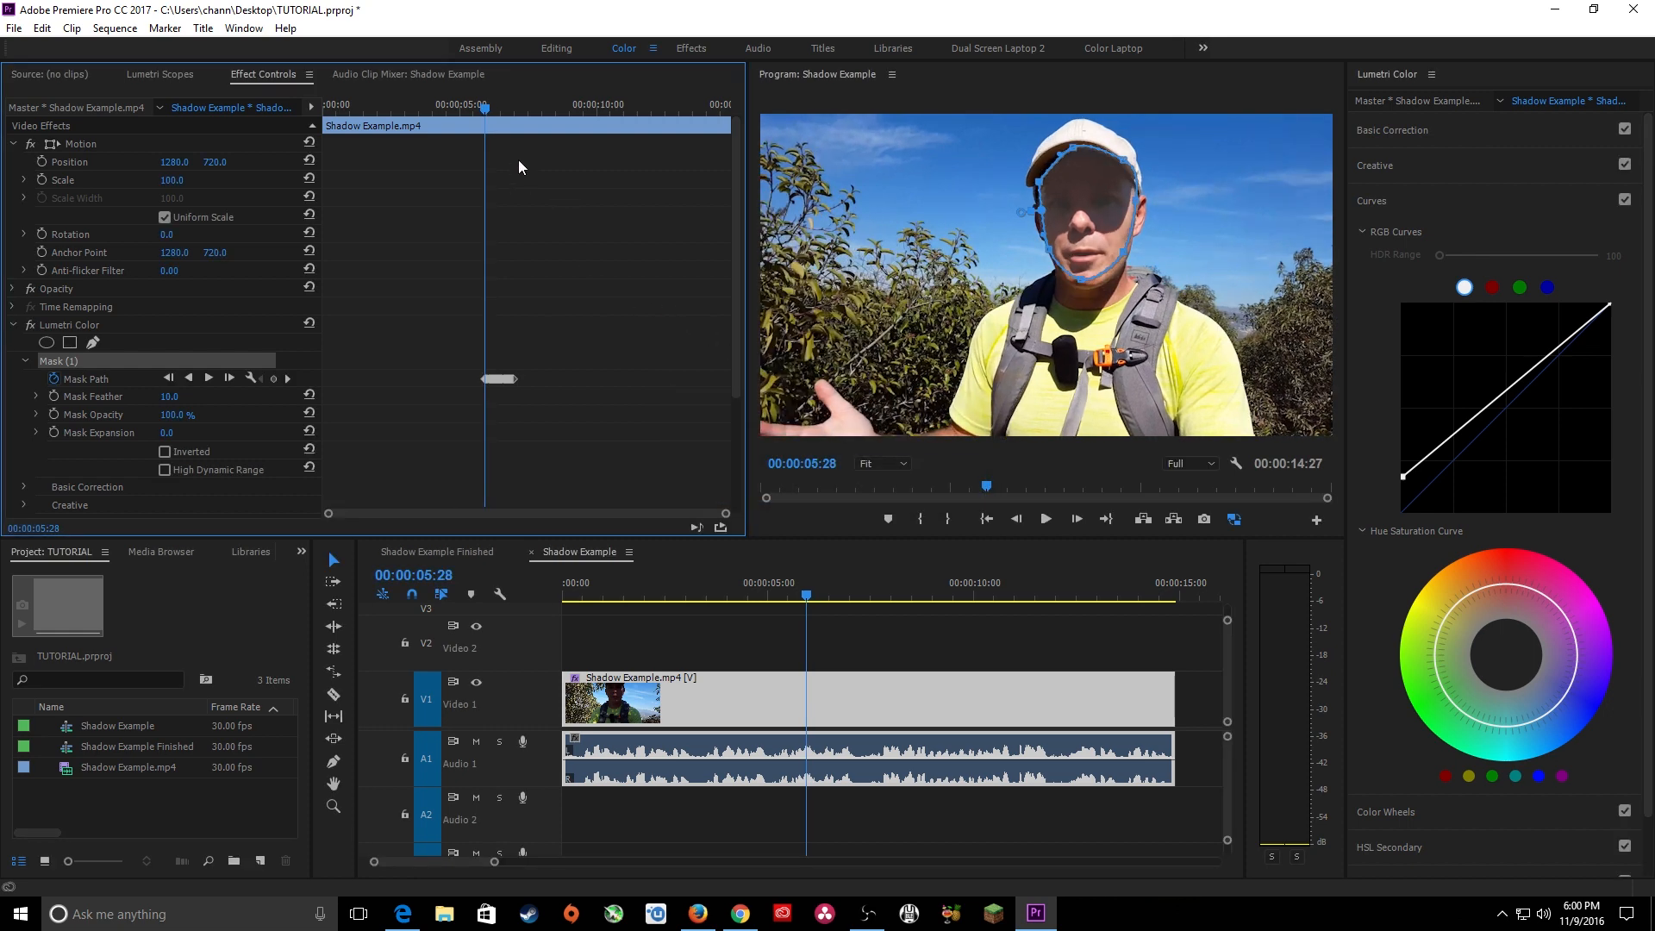
Examine the tracked mask frame by frame between 00:00:05:28 and 00:00:06:04, with the Mask Path keyframes enlarged.
click(488, 107)
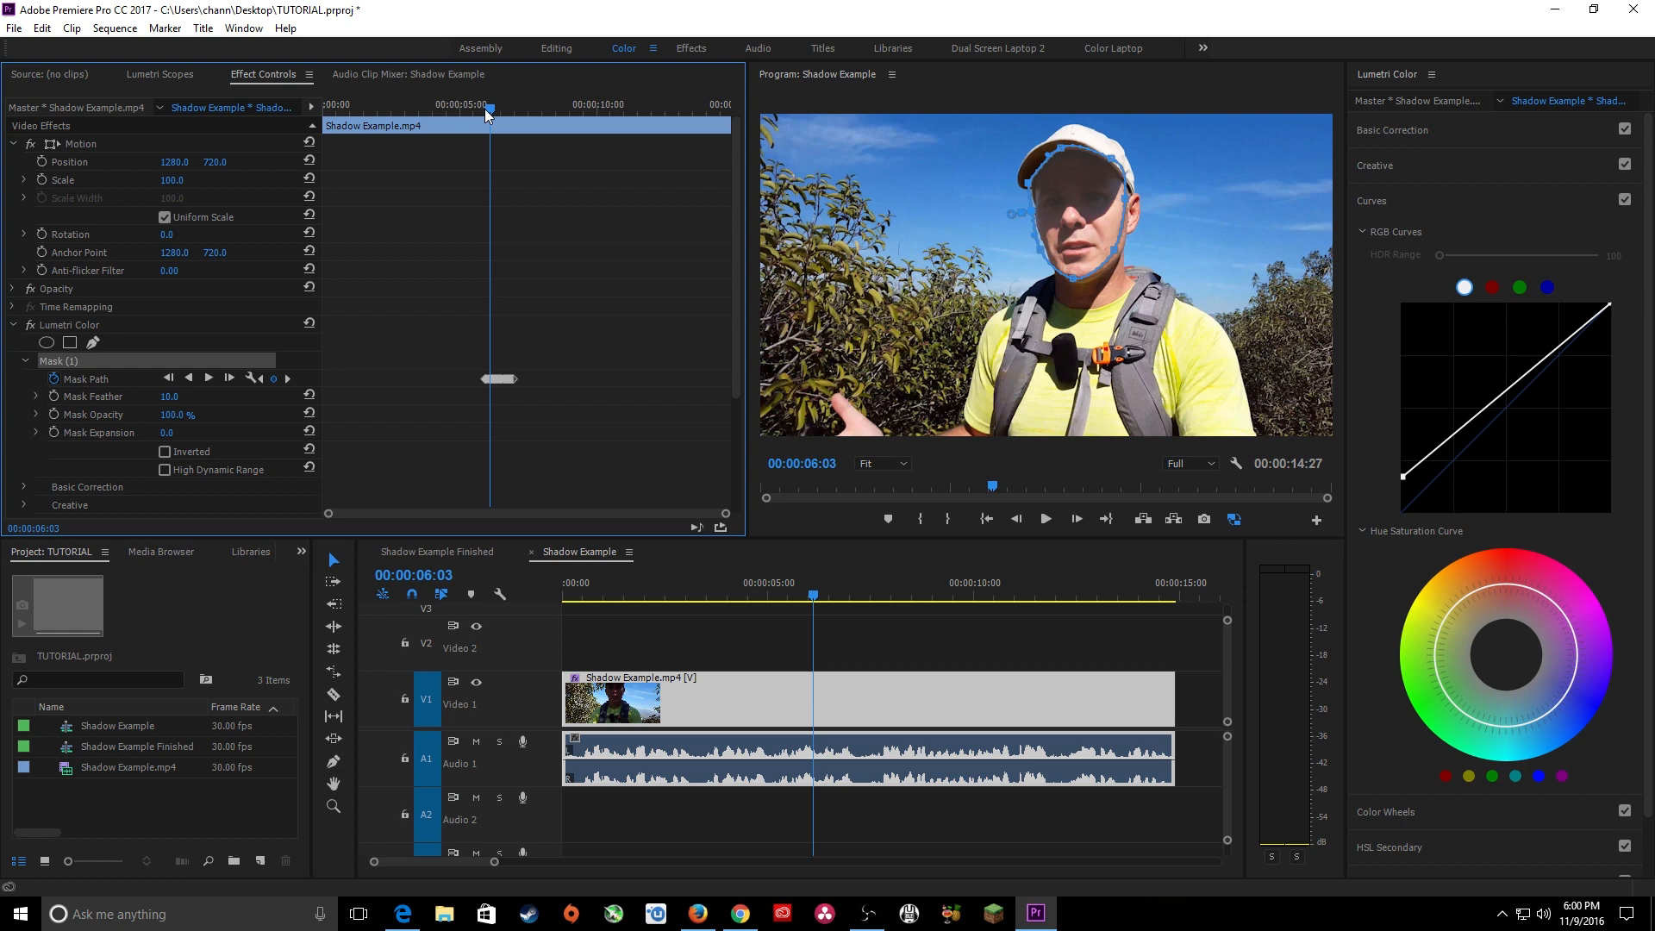
key(equal)
key(equal)
key(equal)
key(equal)
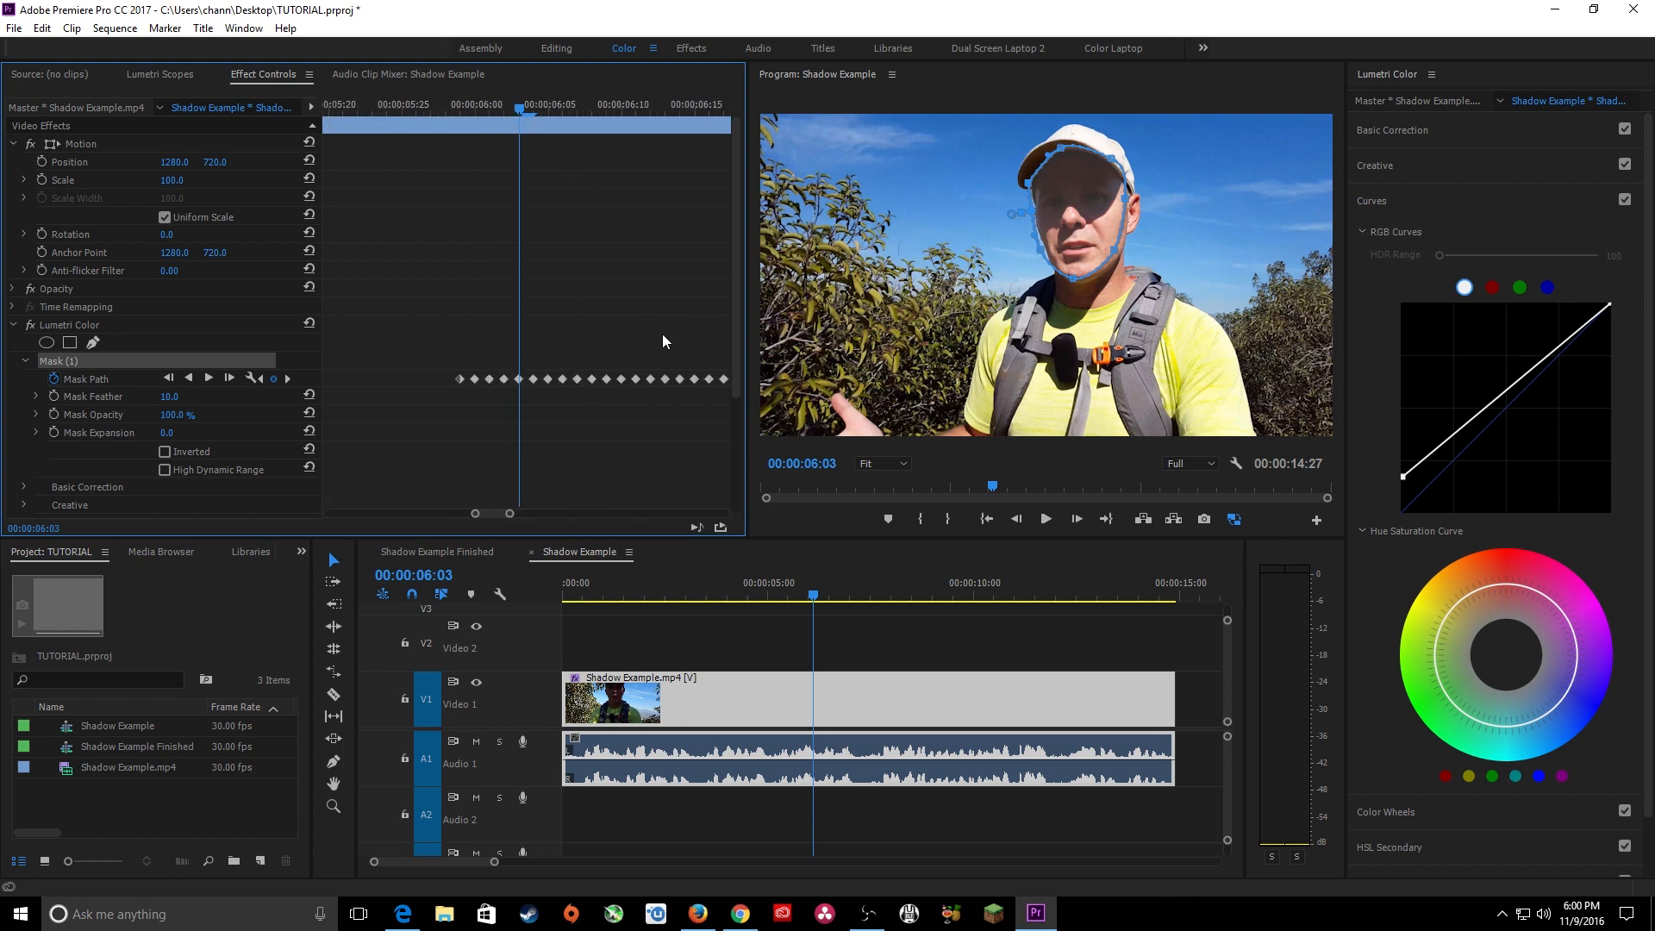
key(Left)
key(Left)
key(Left)
key(Left)
key(Left)
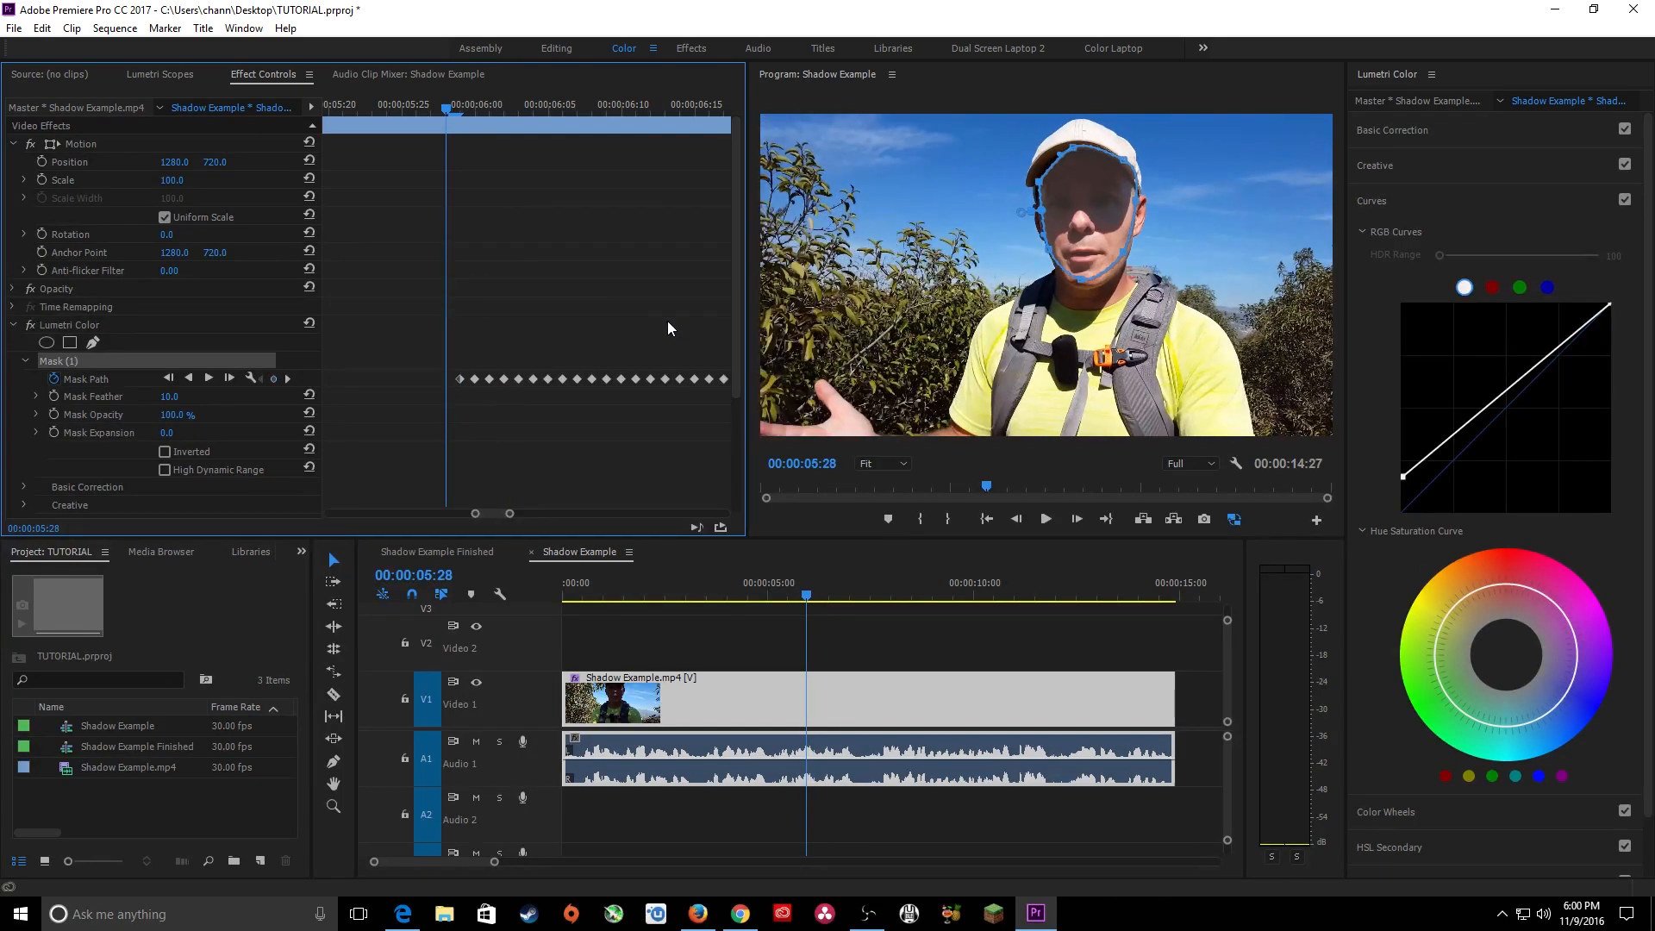
key(Right)
key(Right)
key(Right)
key(Right)
key(Right)
key(Right)
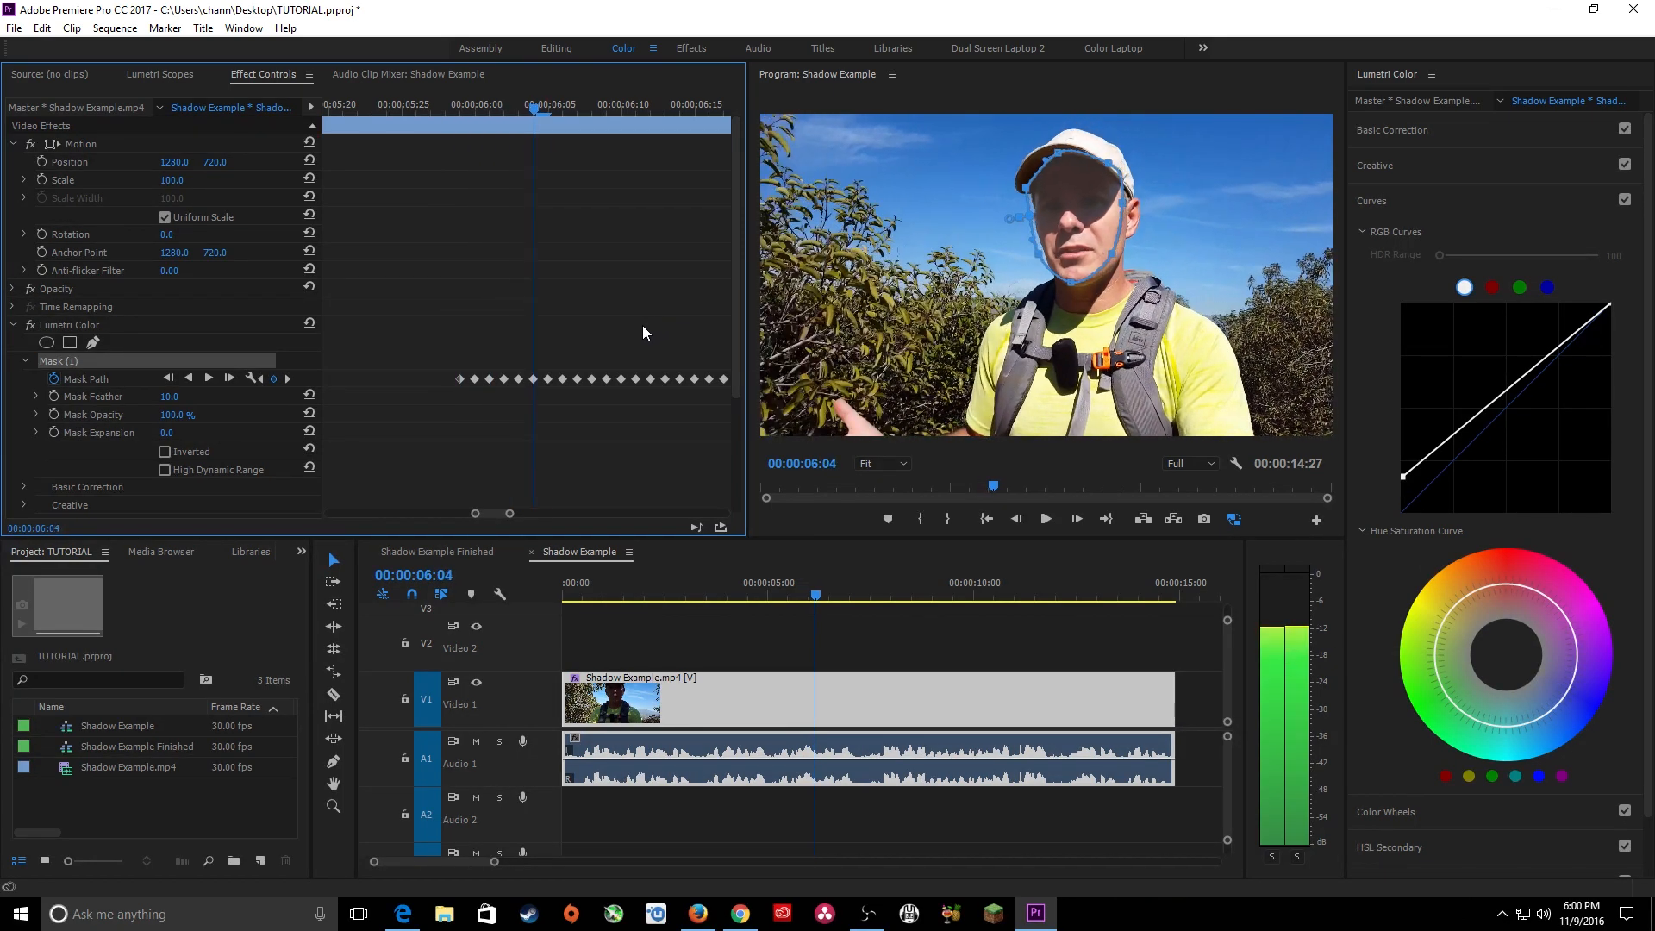
key(Left)
key(Right)
key(Left)
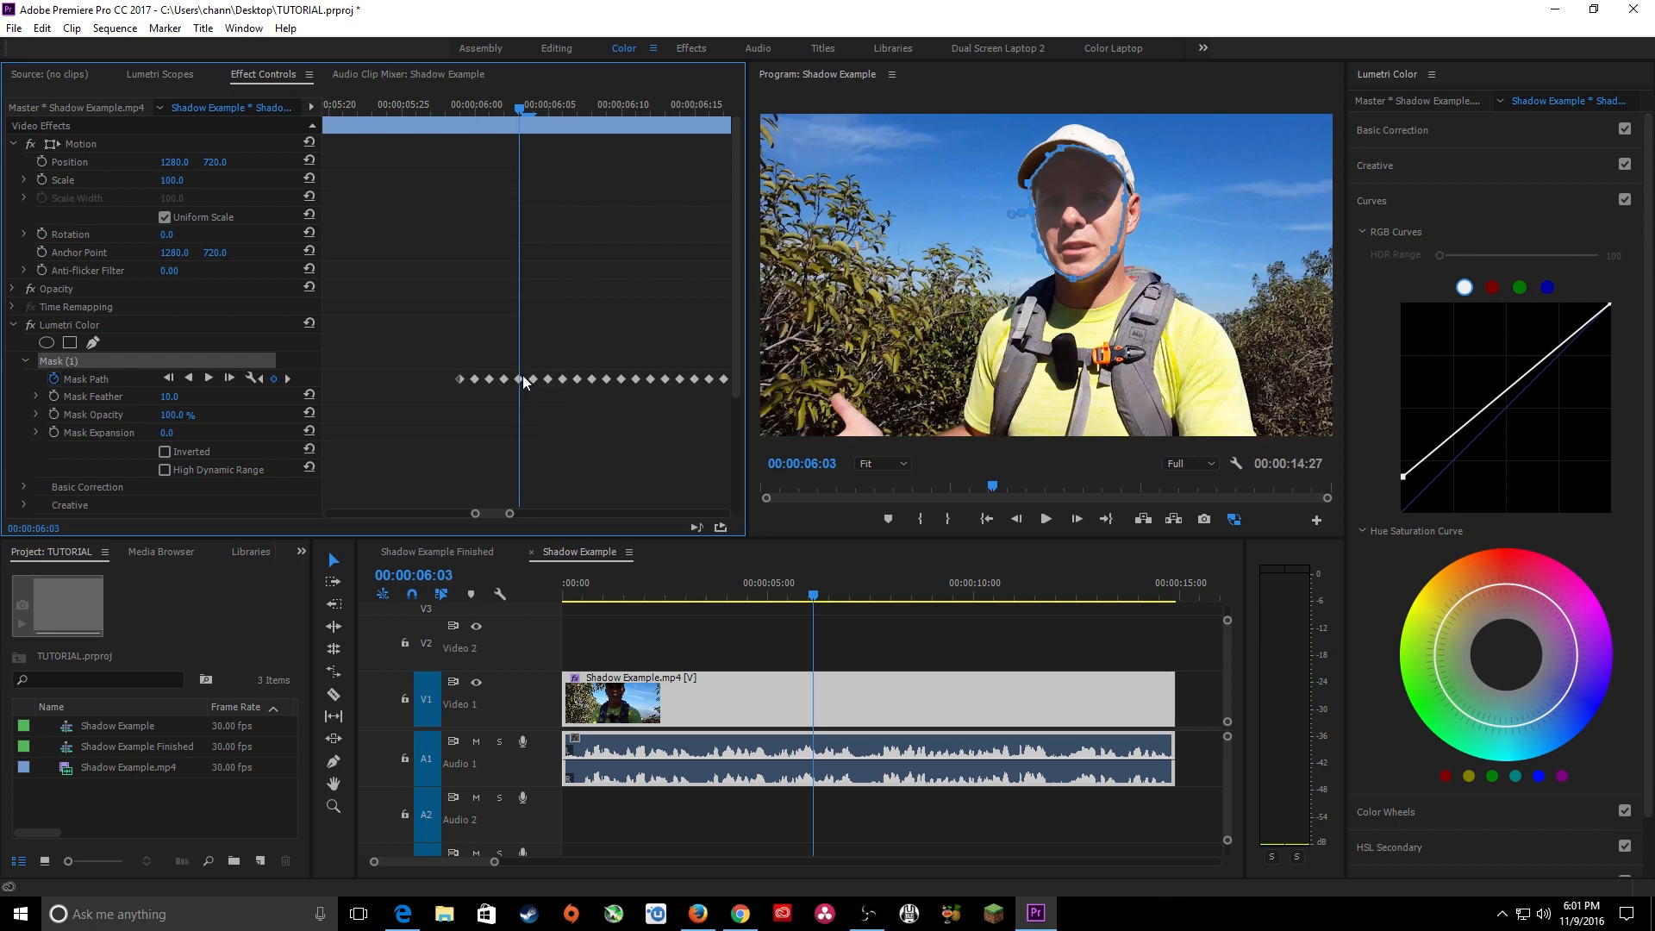
Delete the Mask Path keyframes from 00:00:06:03 through 00:00:06:08.
click(520, 379)
key(Delete)
key(Right)
key(Right)
key(Right)
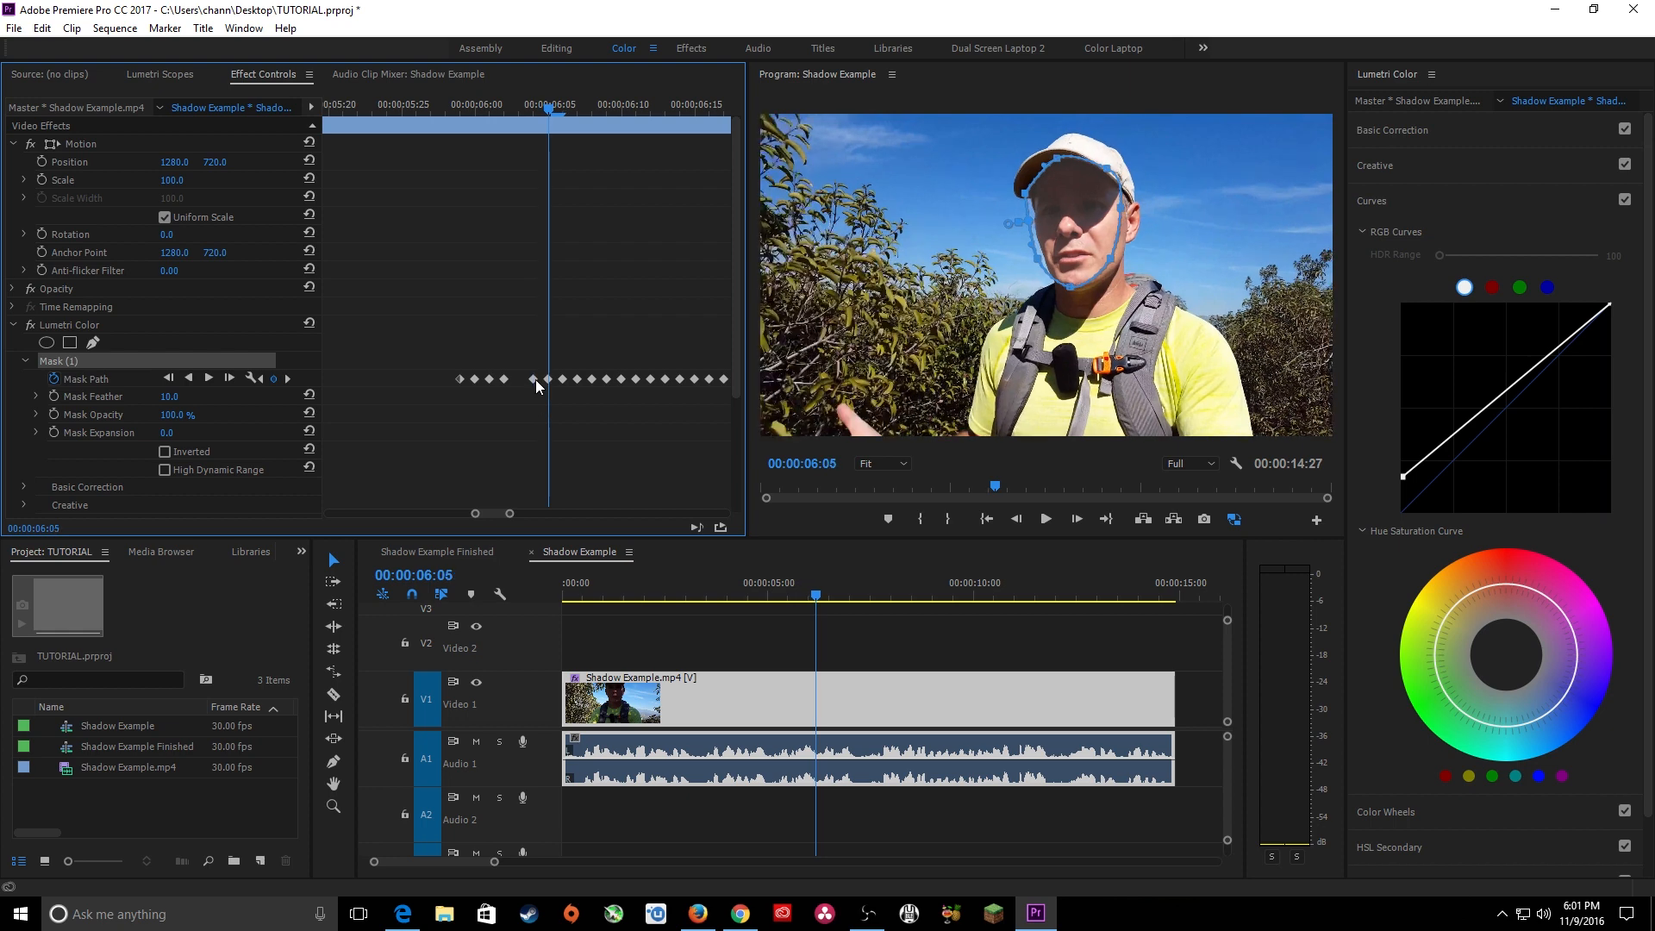
key(Right)
key(Right)
key(Right)
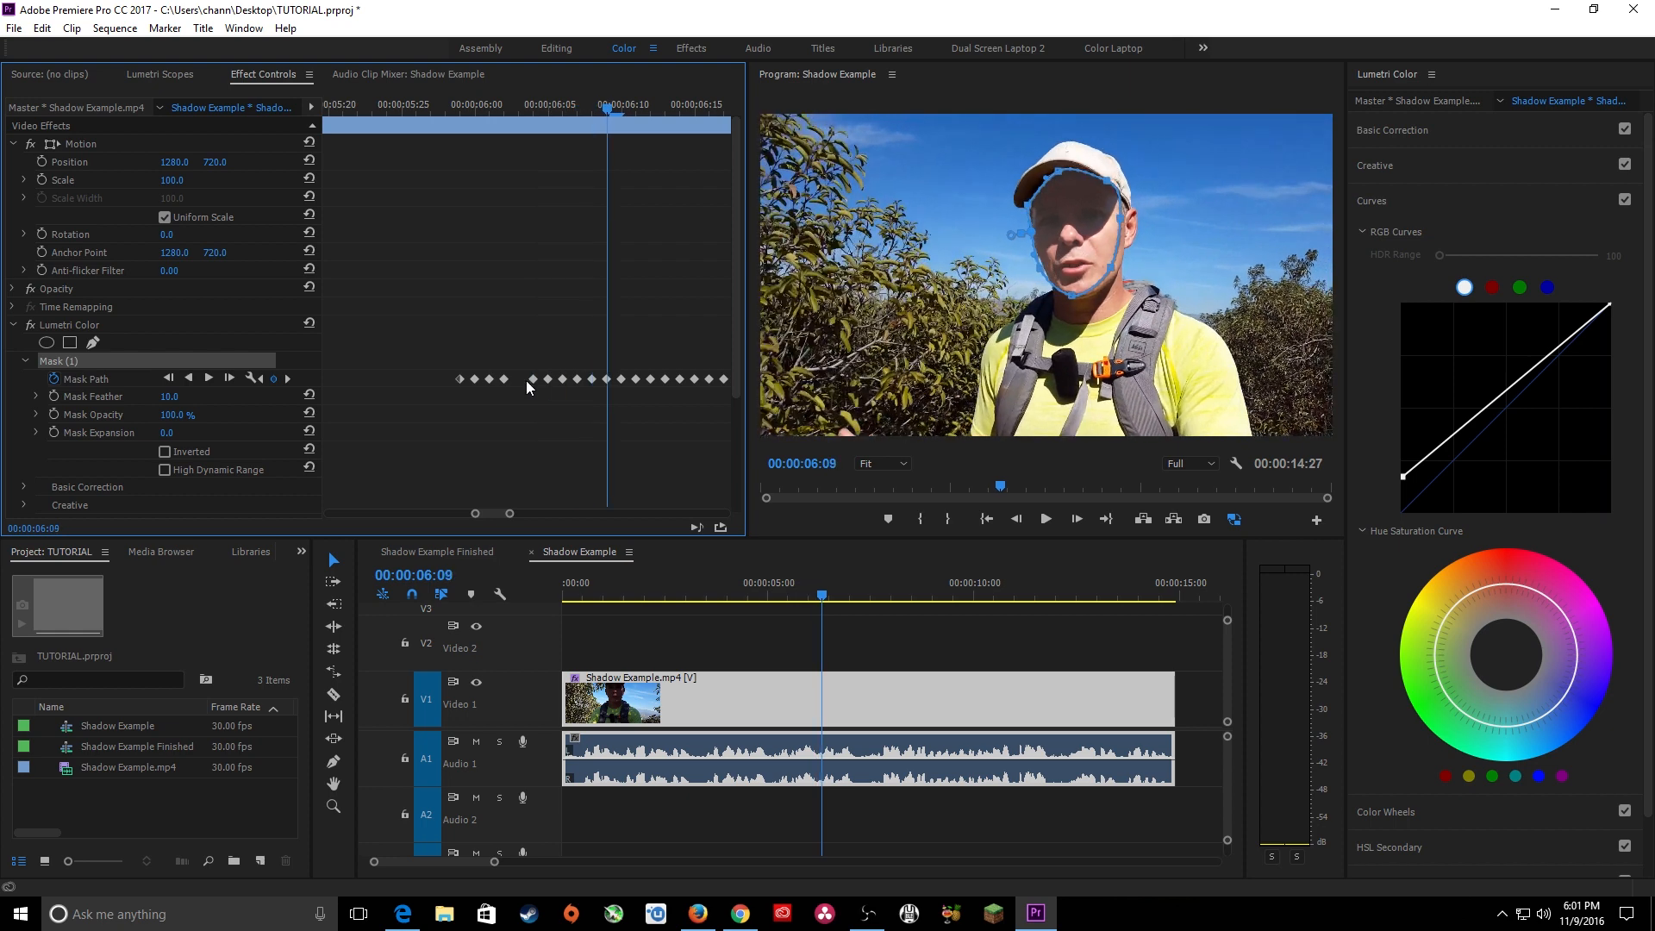
drag(523, 366, 593, 388)
key(Delete)
At 00:00:06:02, move the face mask downward and slightly right on the face, then deselect it.
key(Left)
key(Left)
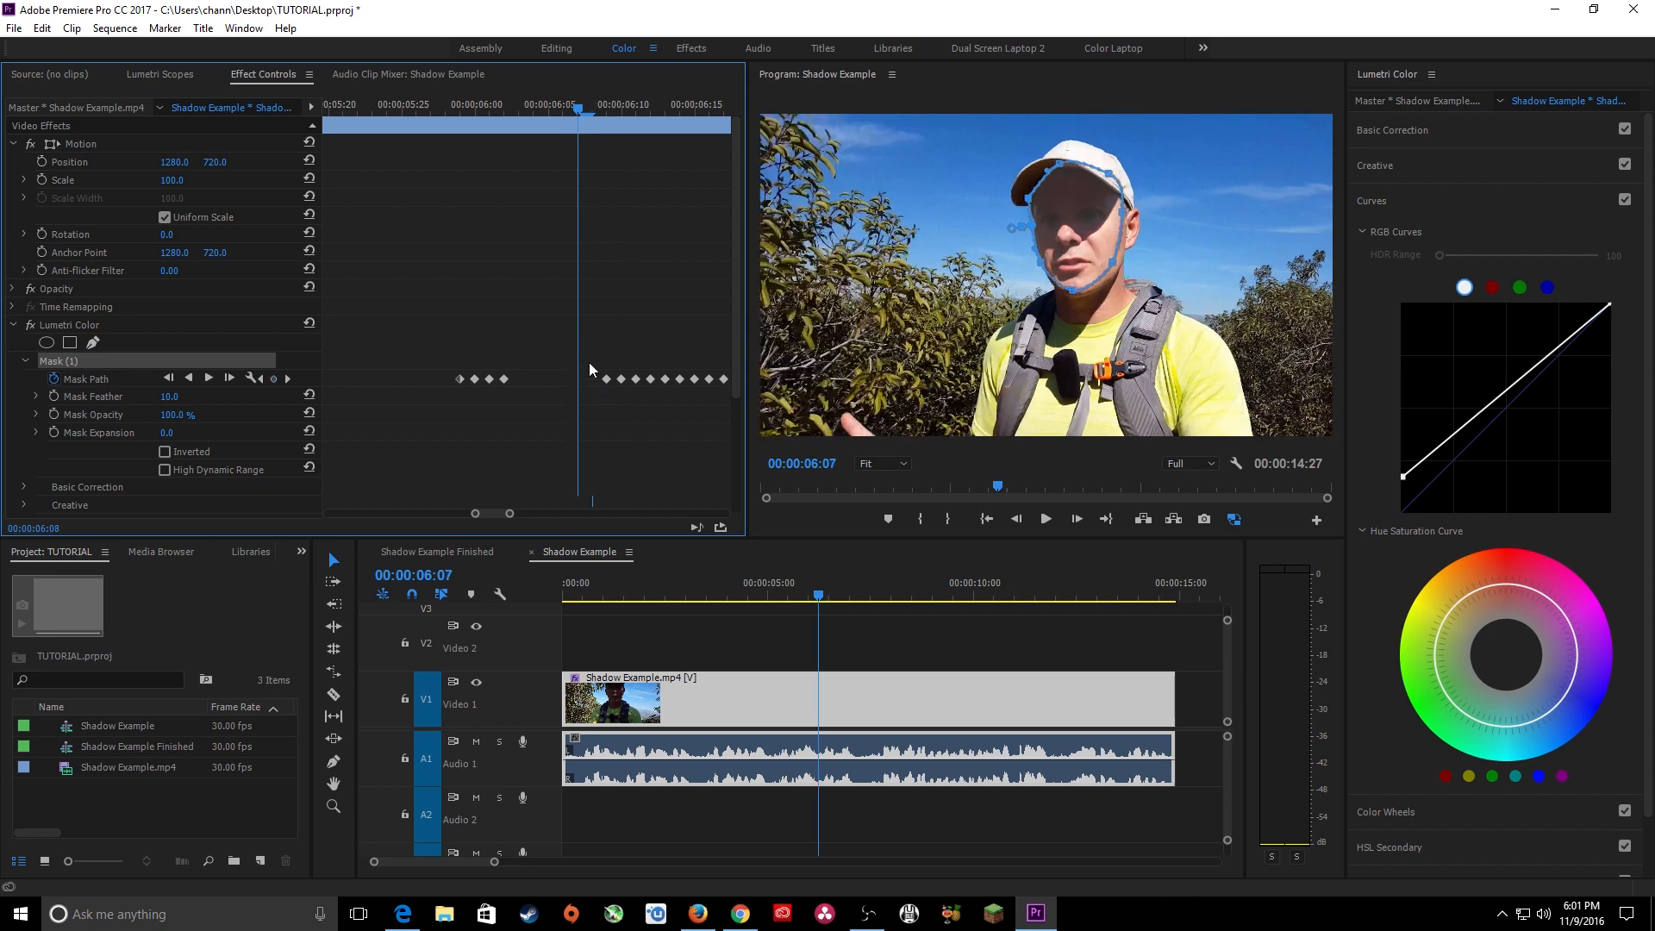
key(Left)
key(Left)
key(Left)
key(Left)
key(Left)
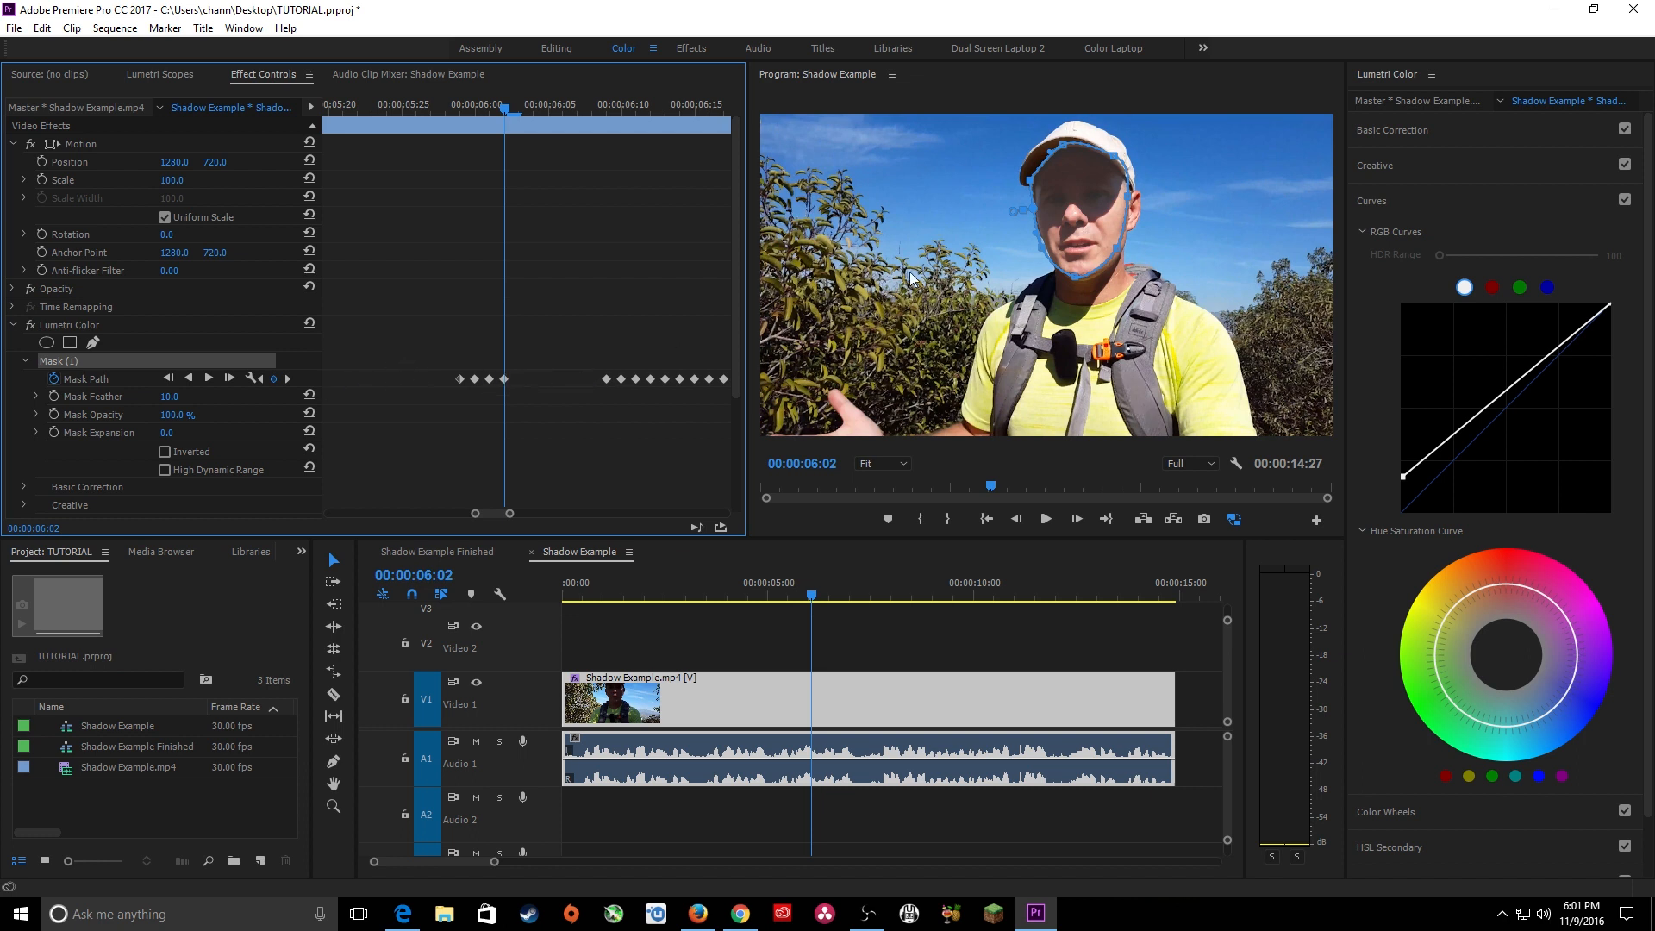
drag(1060, 214, 1071, 243)
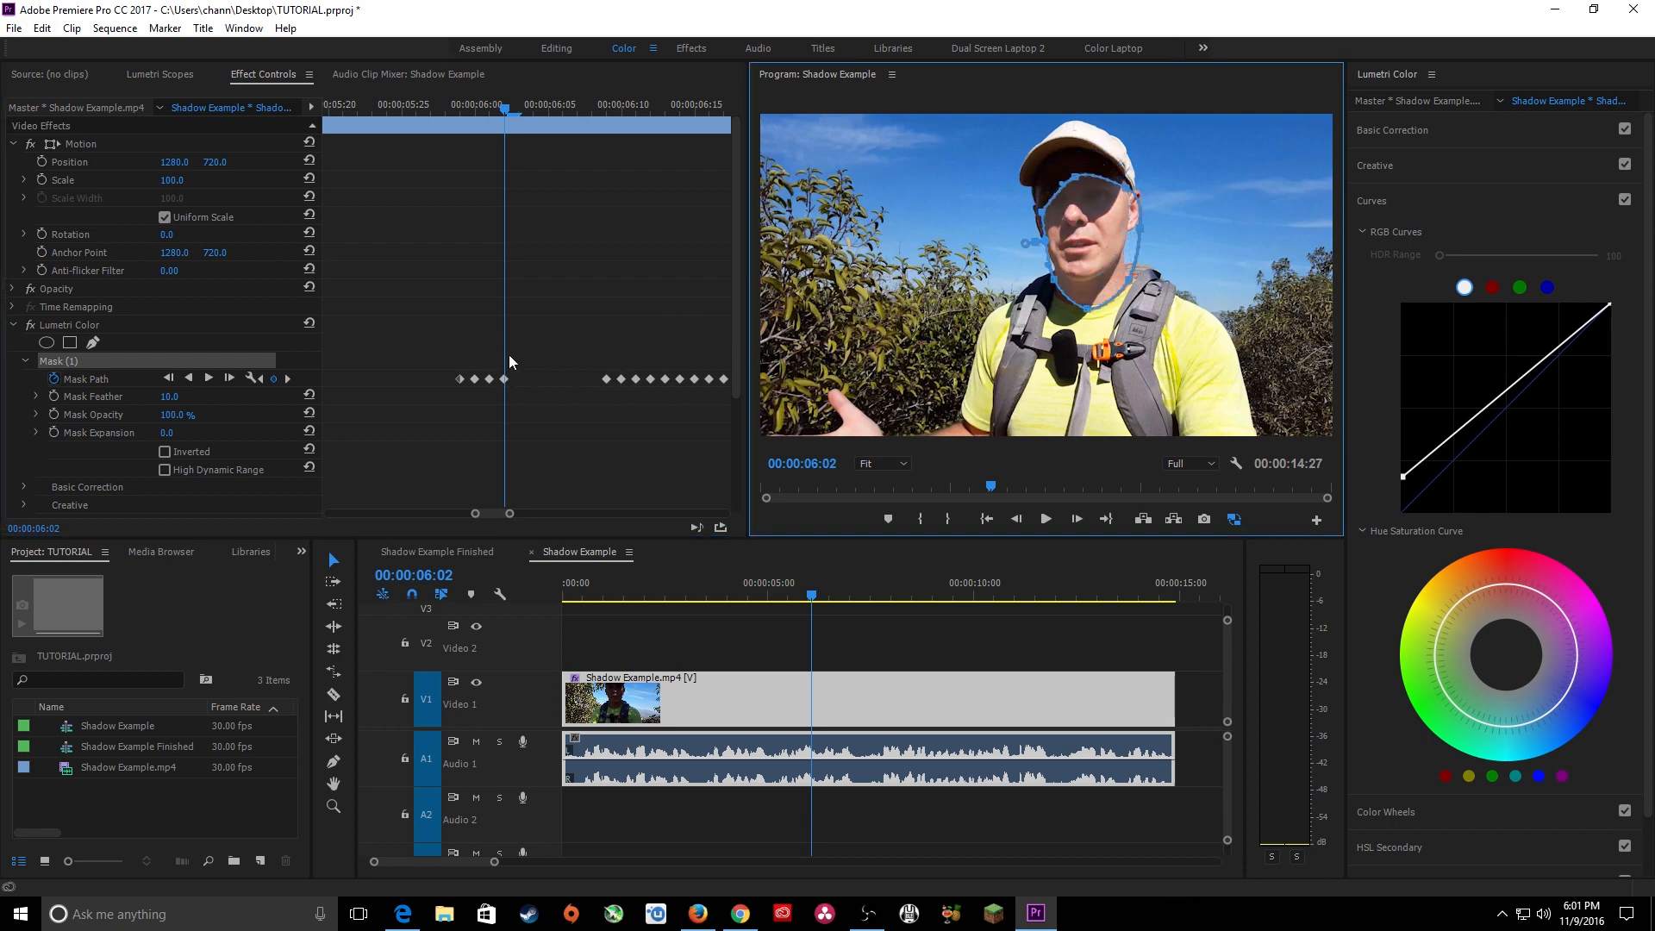
click(498, 334)
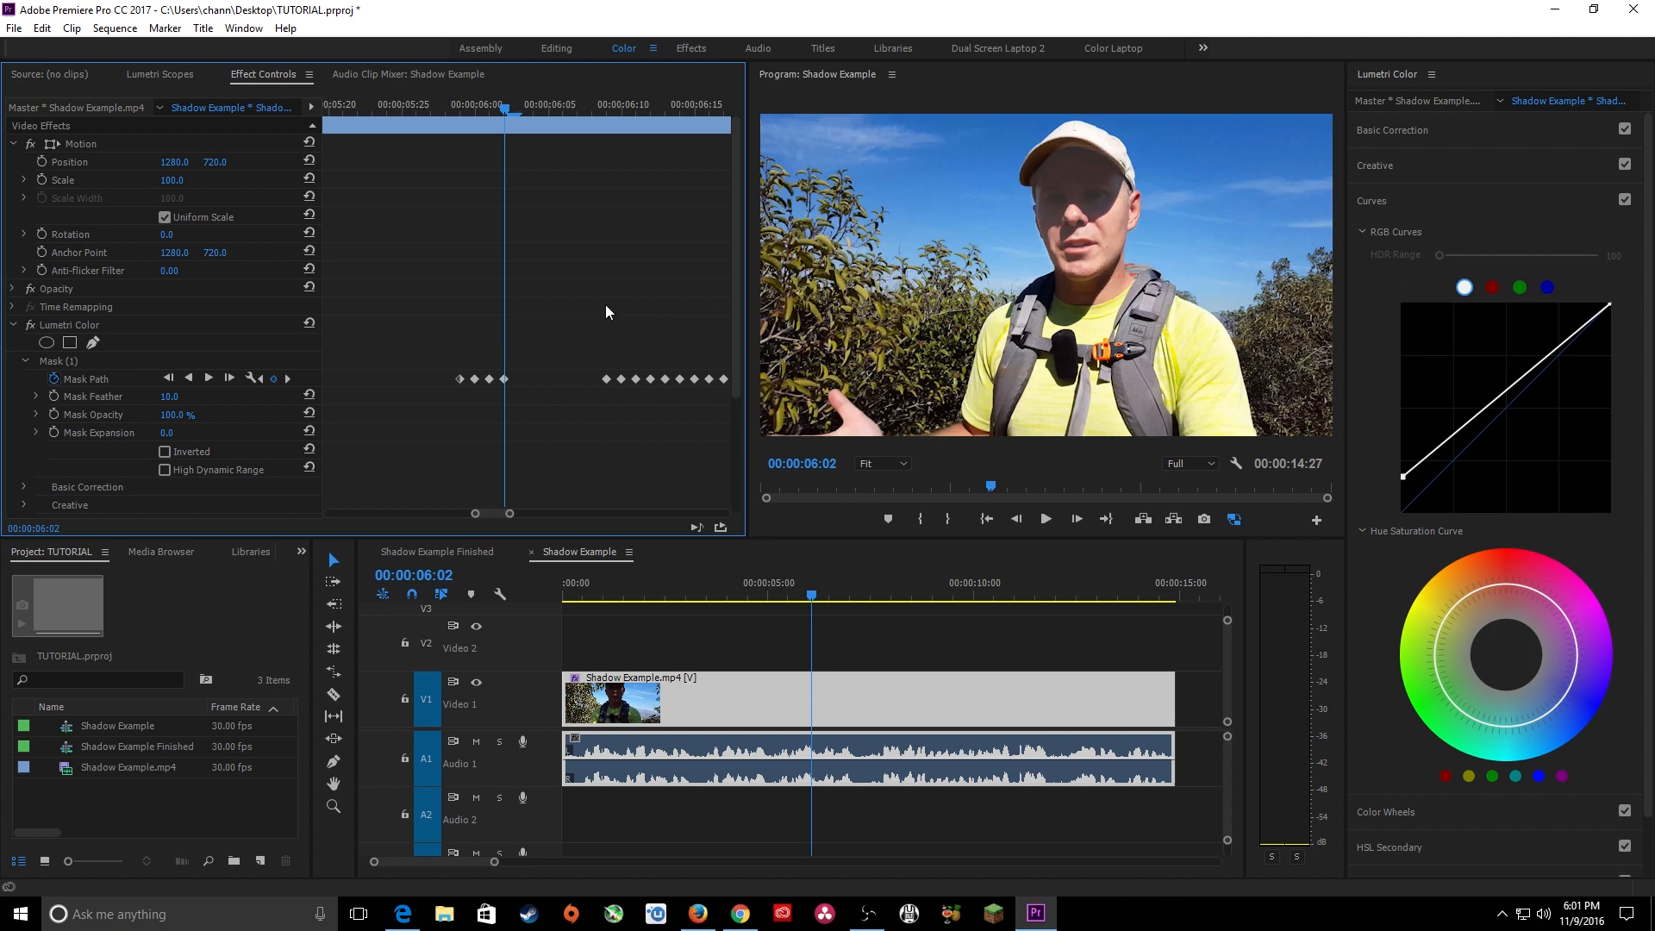
Track the face mask backward from 00:00:05:29, stopping at 00:00:04:21.
drag(497, 120, 461, 121)
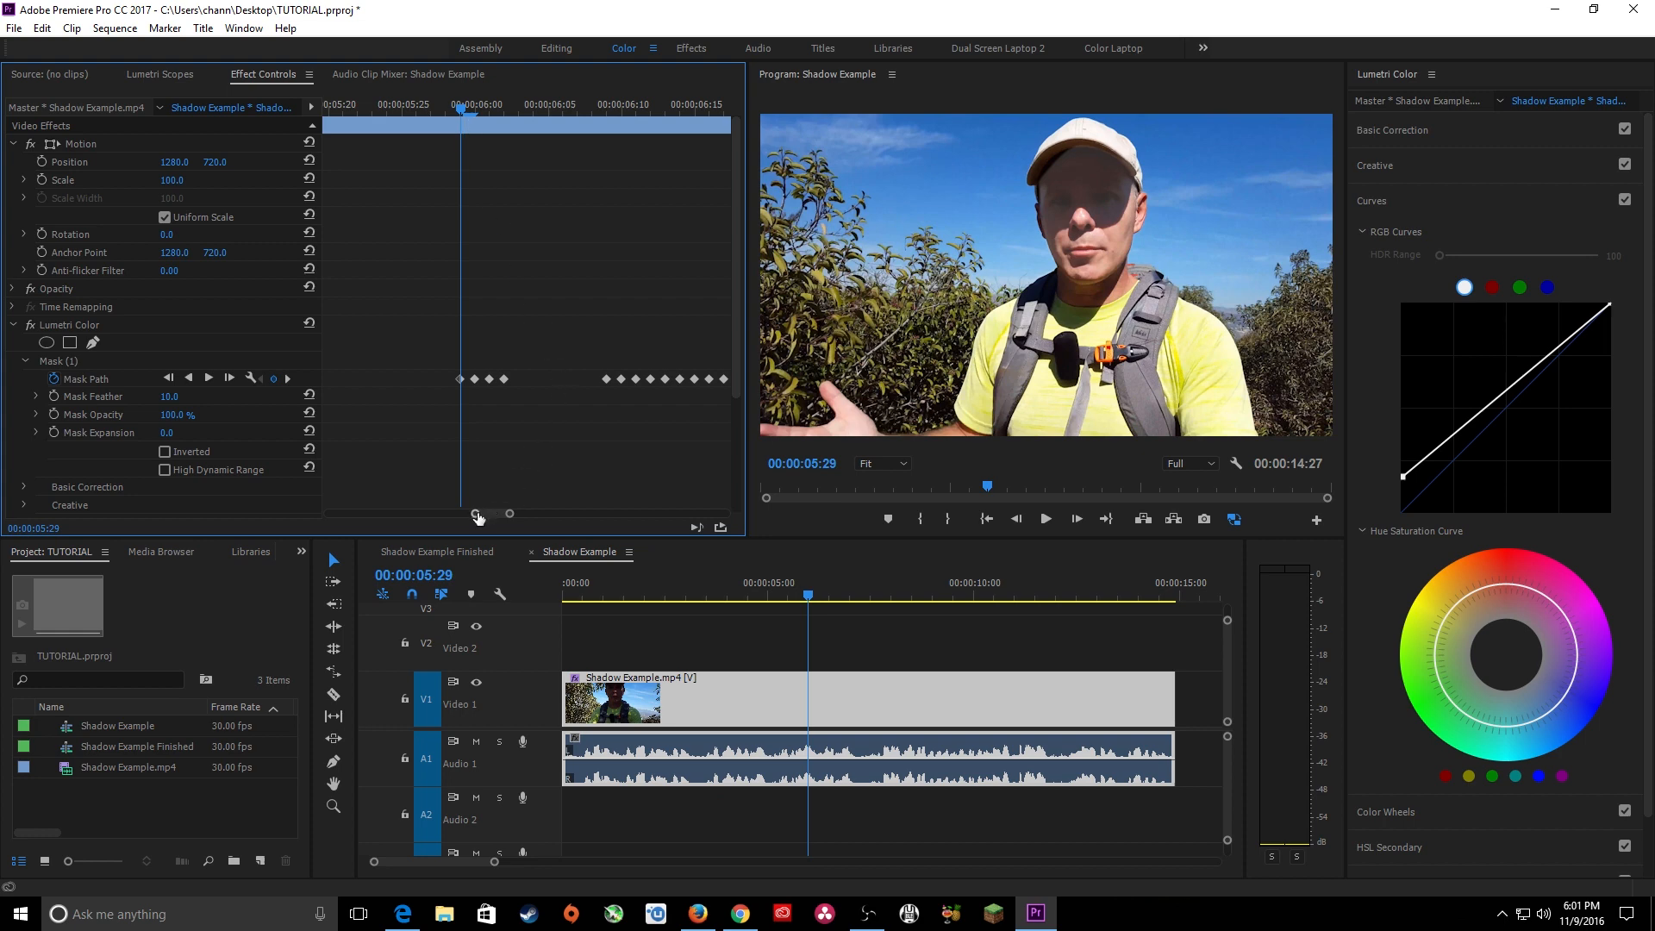
drag(475, 514, 420, 516)
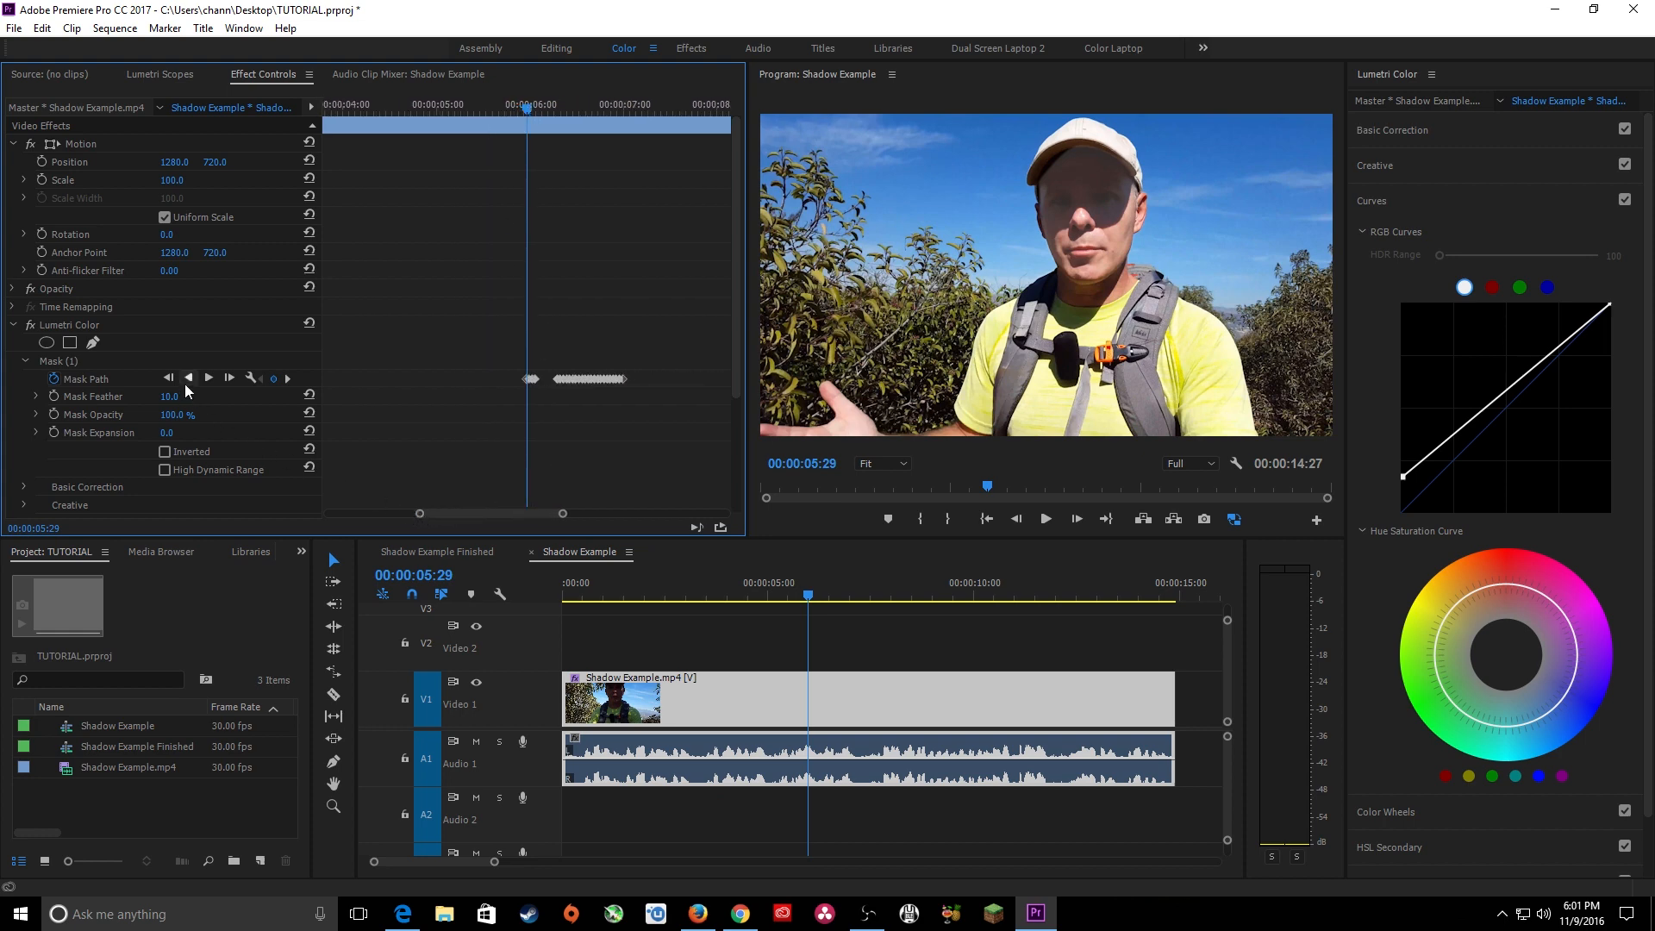
drag(562, 513, 504, 514)
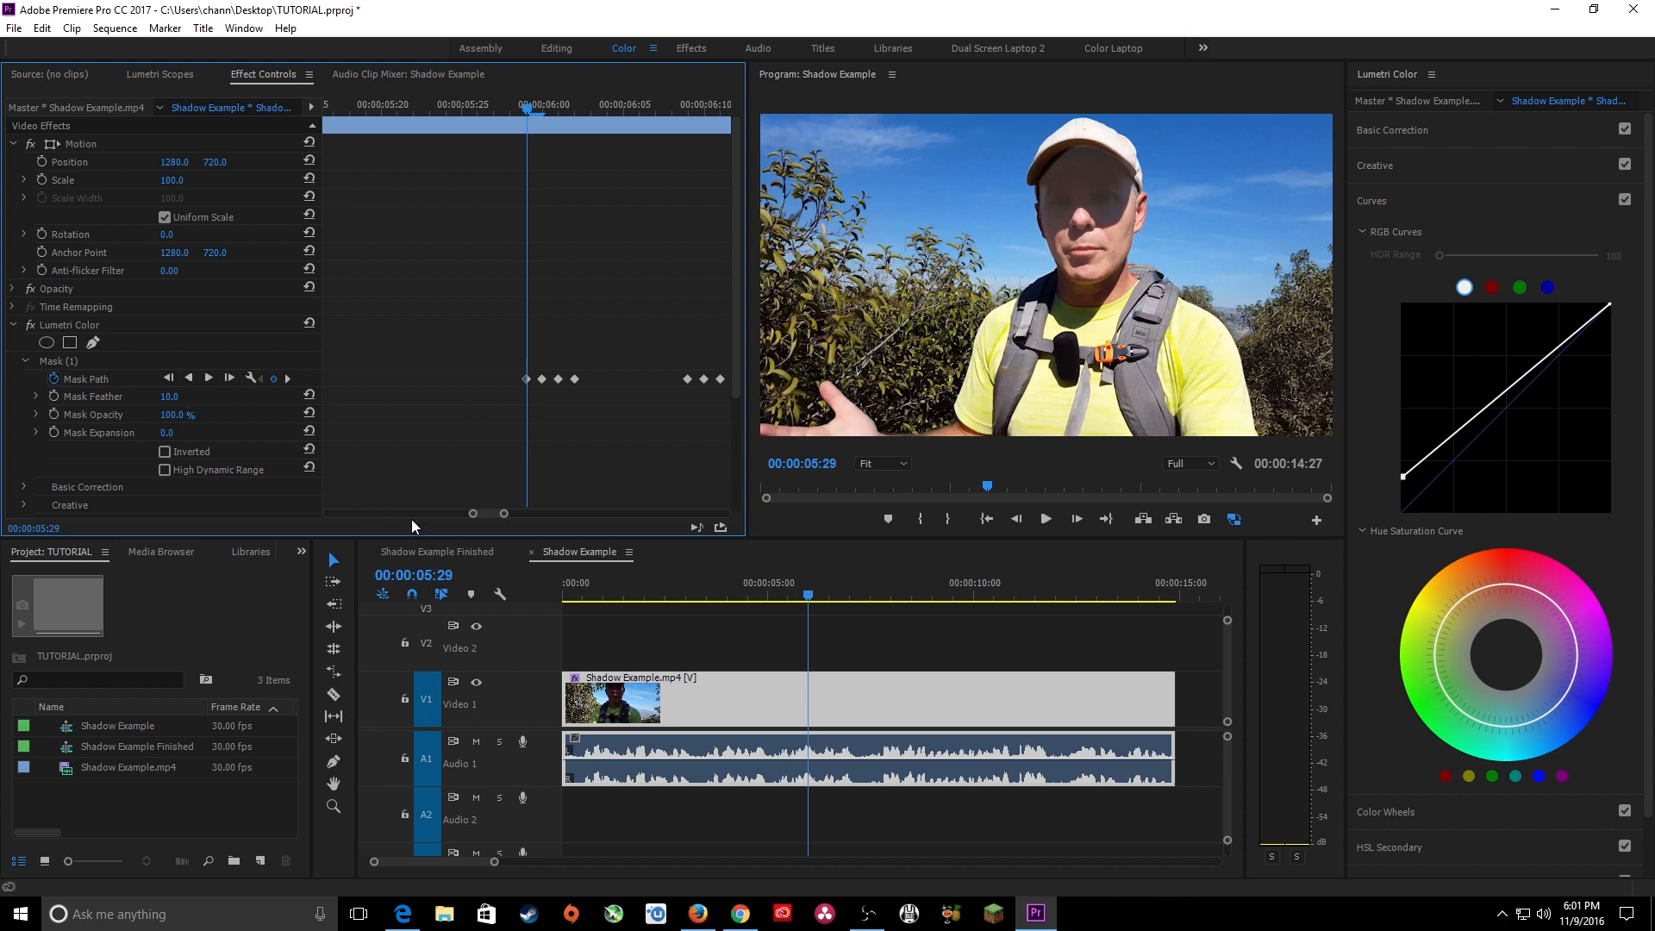
drag(471, 517, 377, 515)
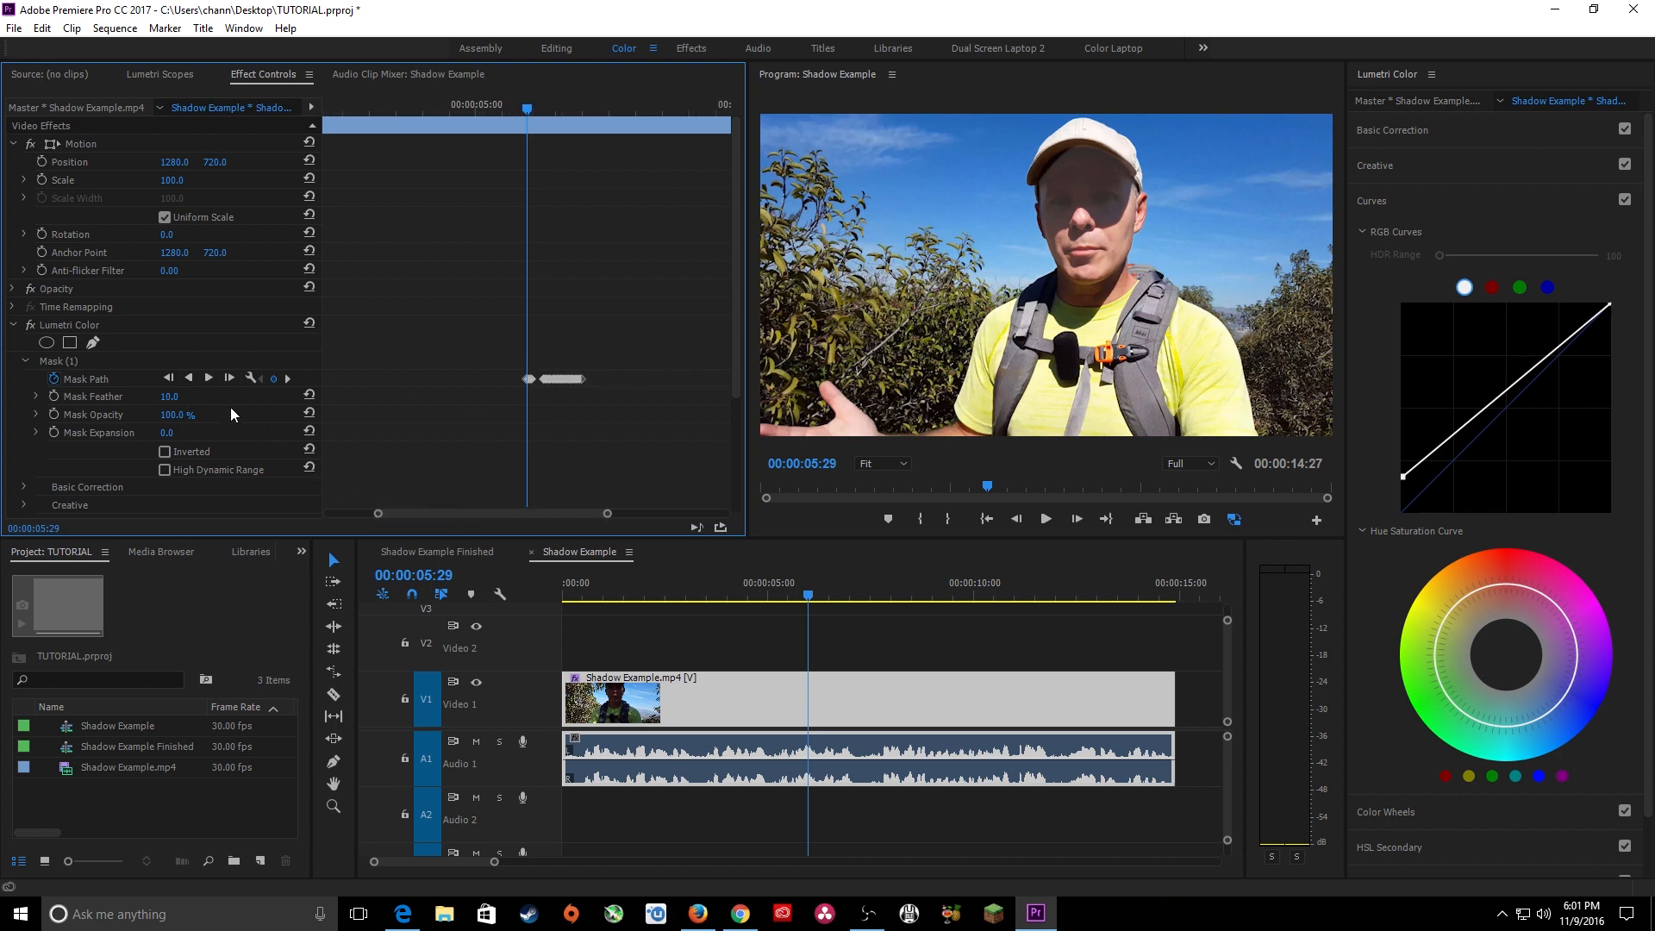
click(189, 377)
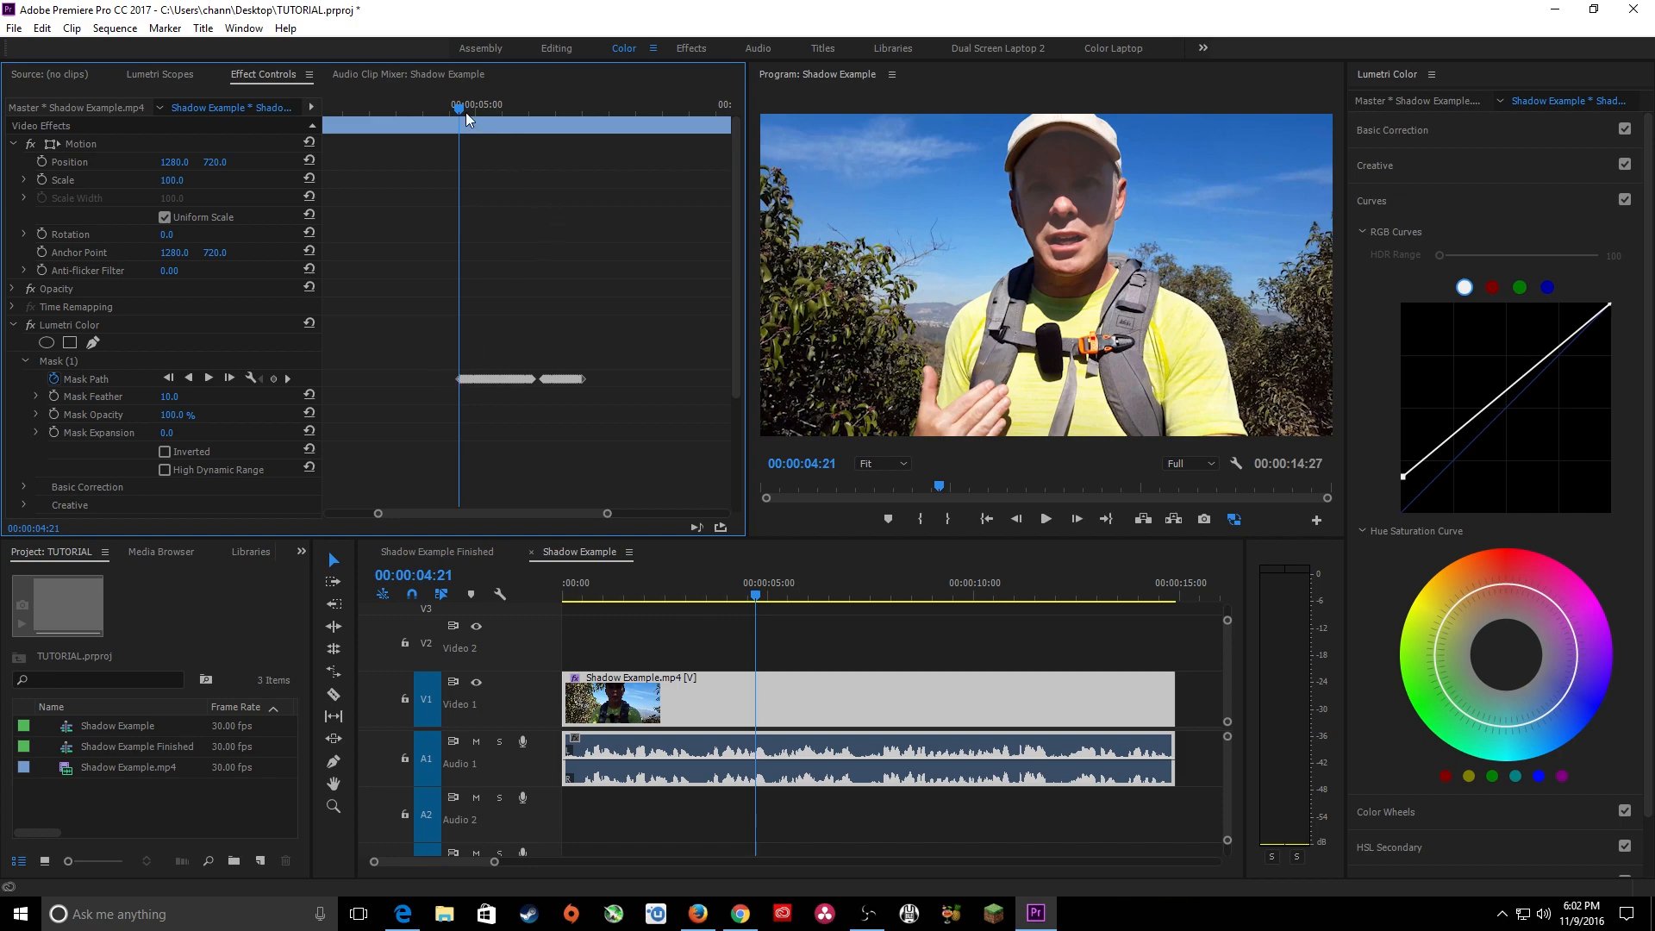
Track the face mask forward from the last Mask Path keyframe at 00:00:07:00, stopping at 00:00:07:27.
drag(466, 112, 585, 105)
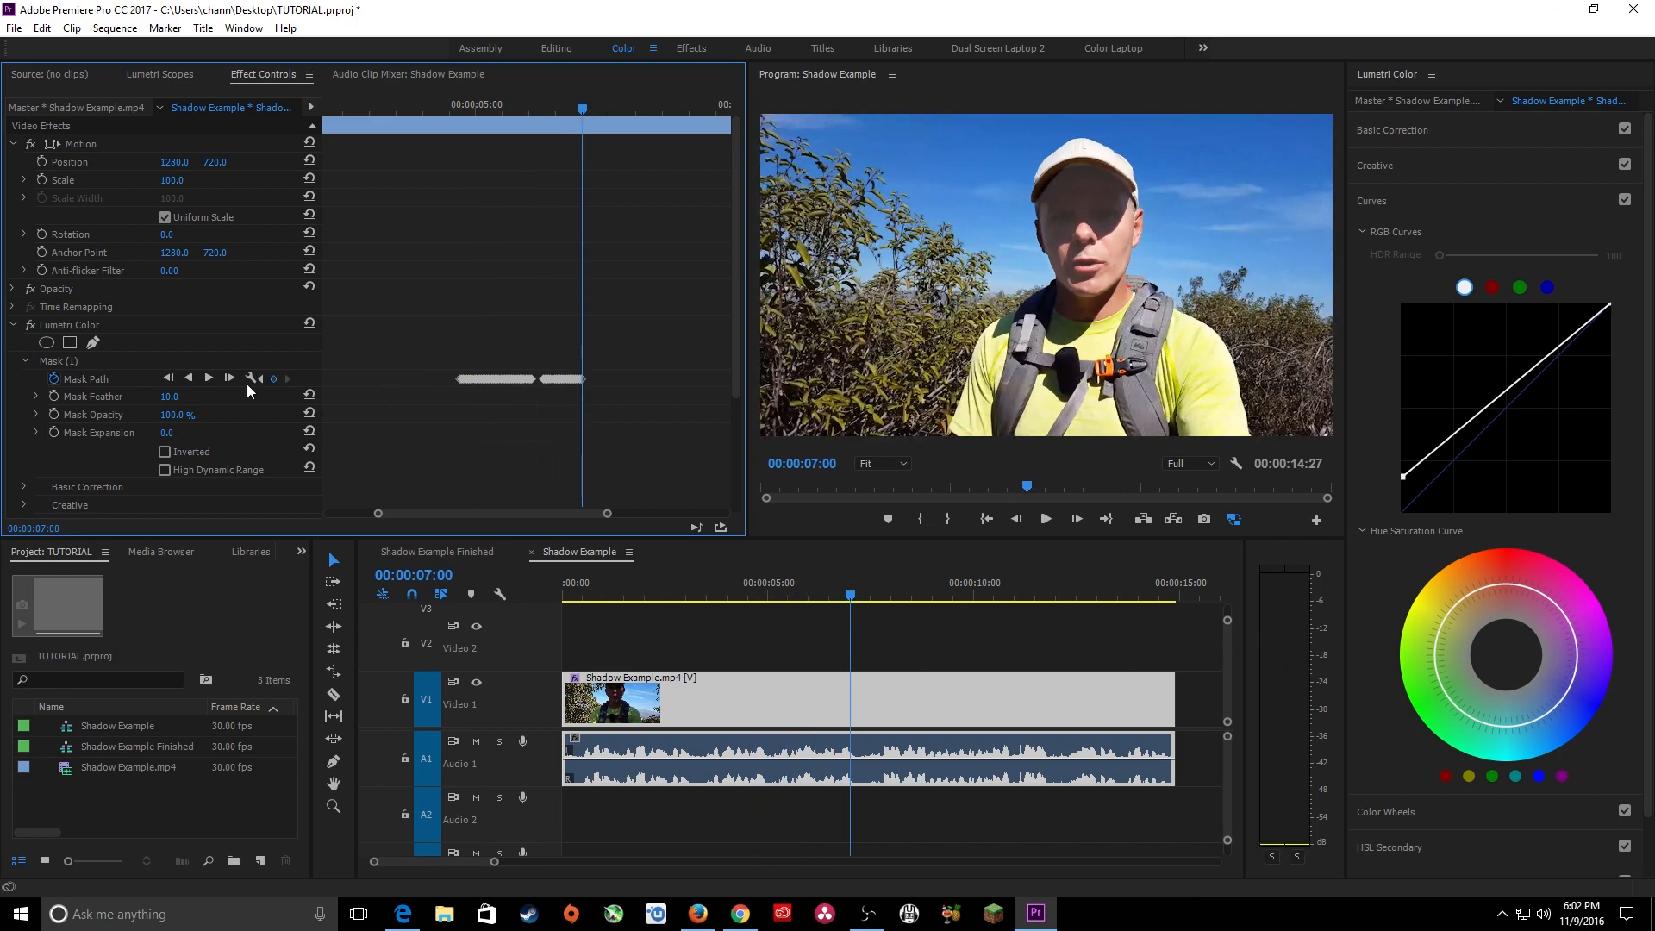
key(equal)
key(equal)
key(equal)
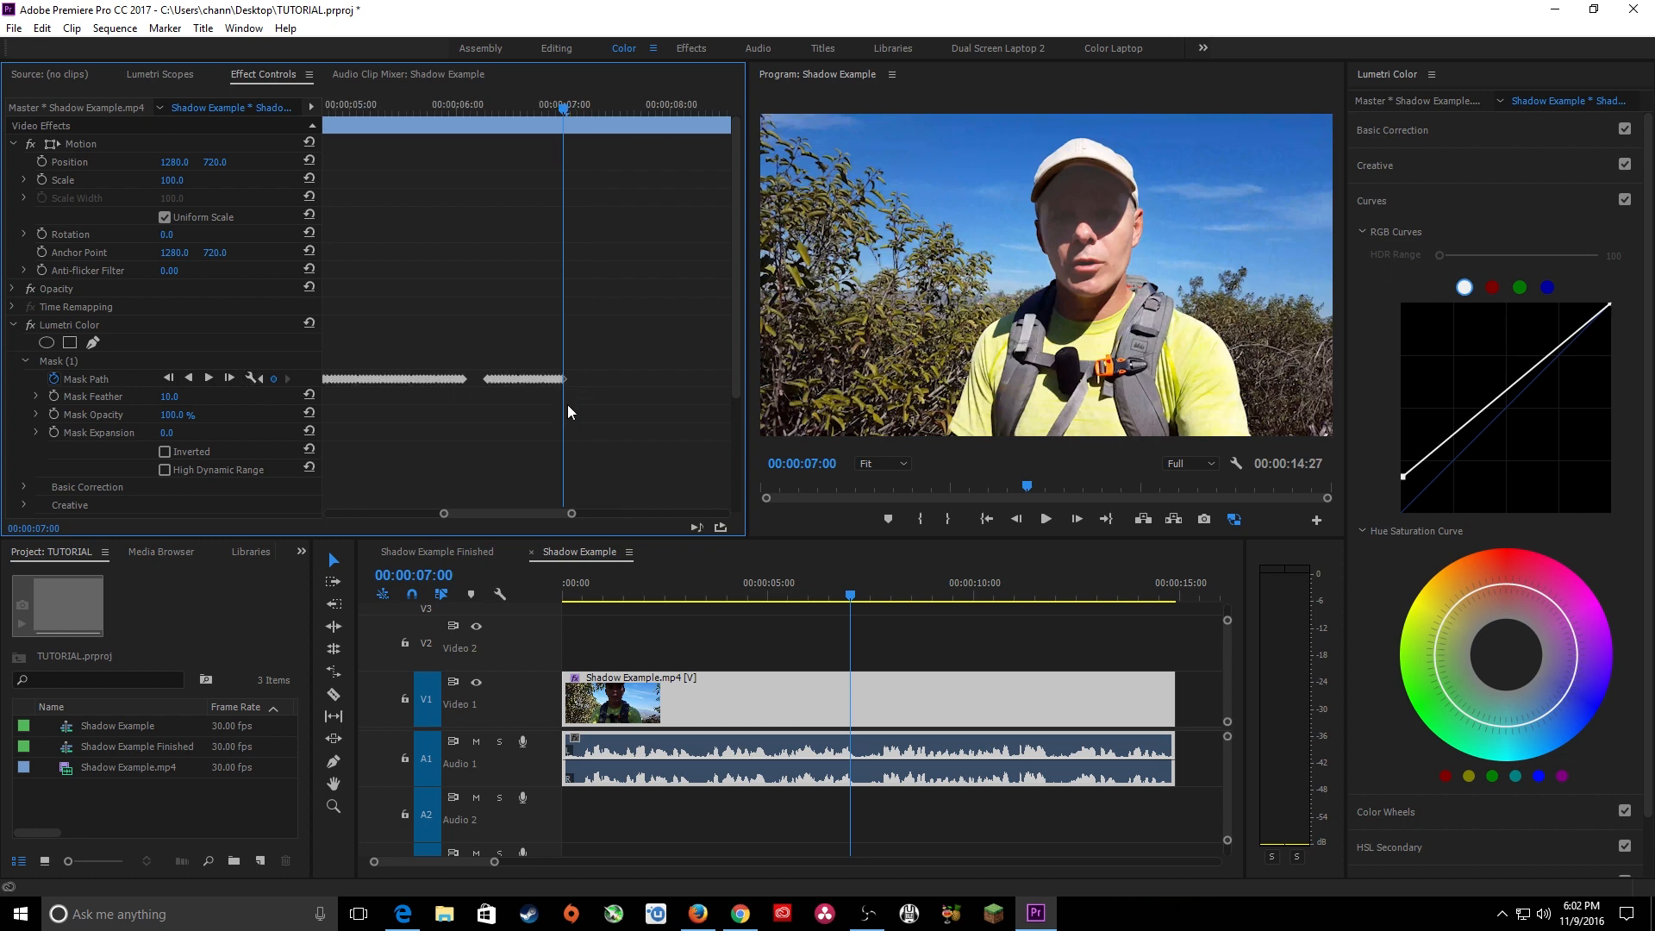
click(262, 378)
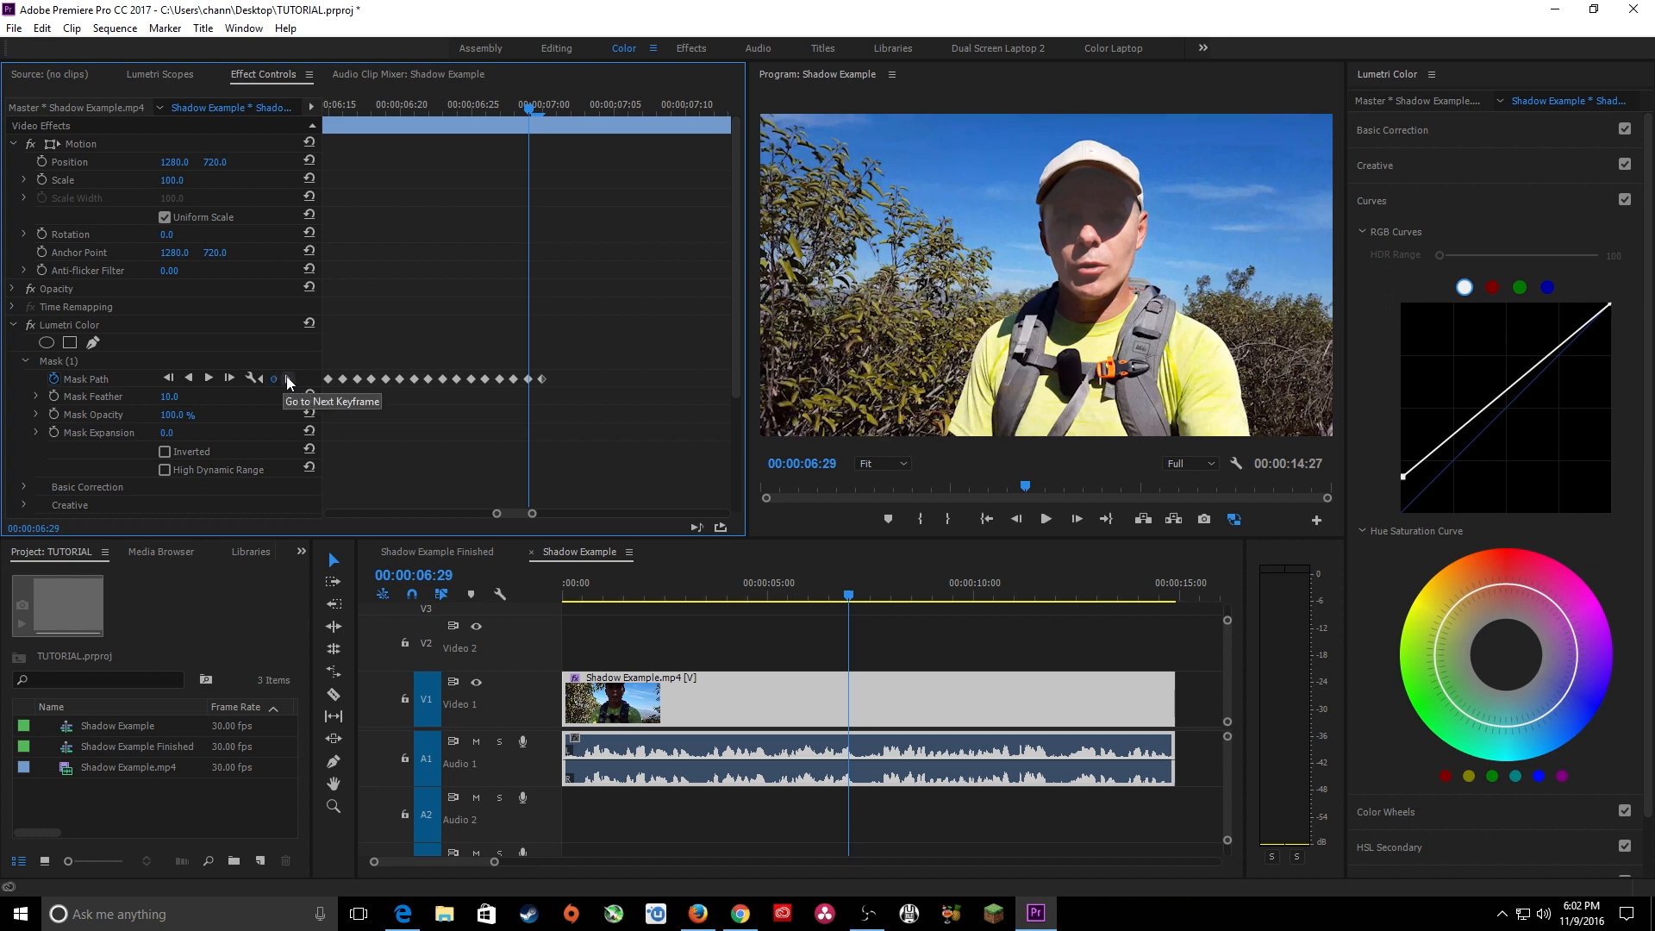
click(215, 375)
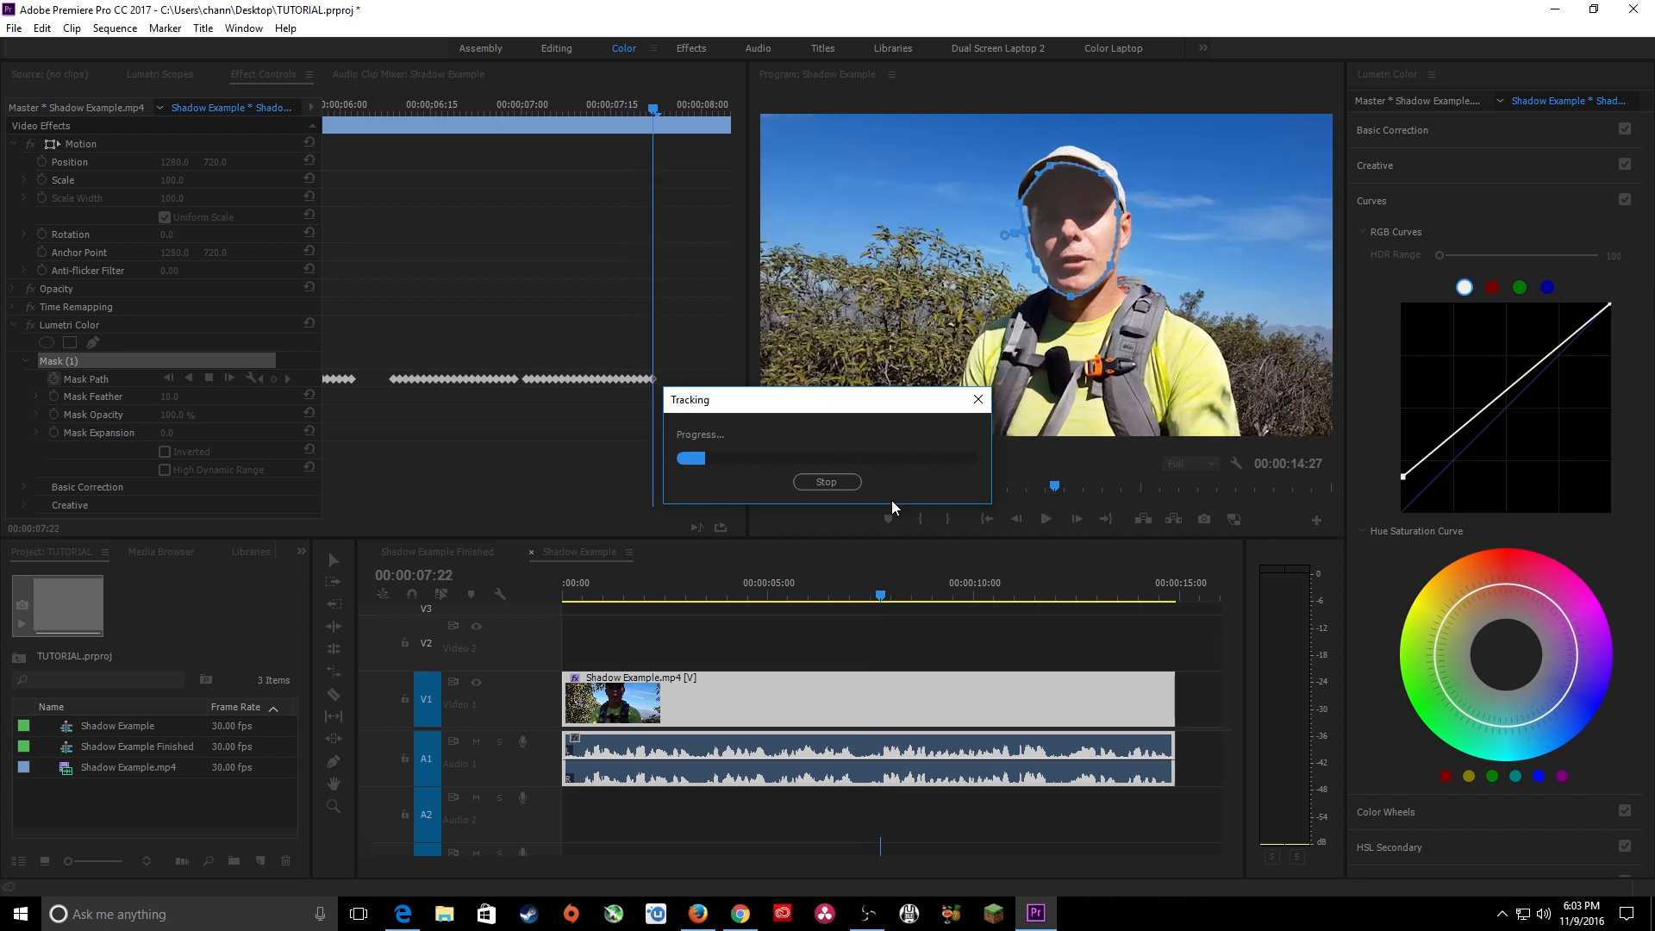
click(825, 482)
Check the newly tracked frames and delete the Mask Path keyframes from 00:00:07:06 through 00:00:07:14.
drag(638, 113, 586, 117)
scroll(599, 127, up, 2)
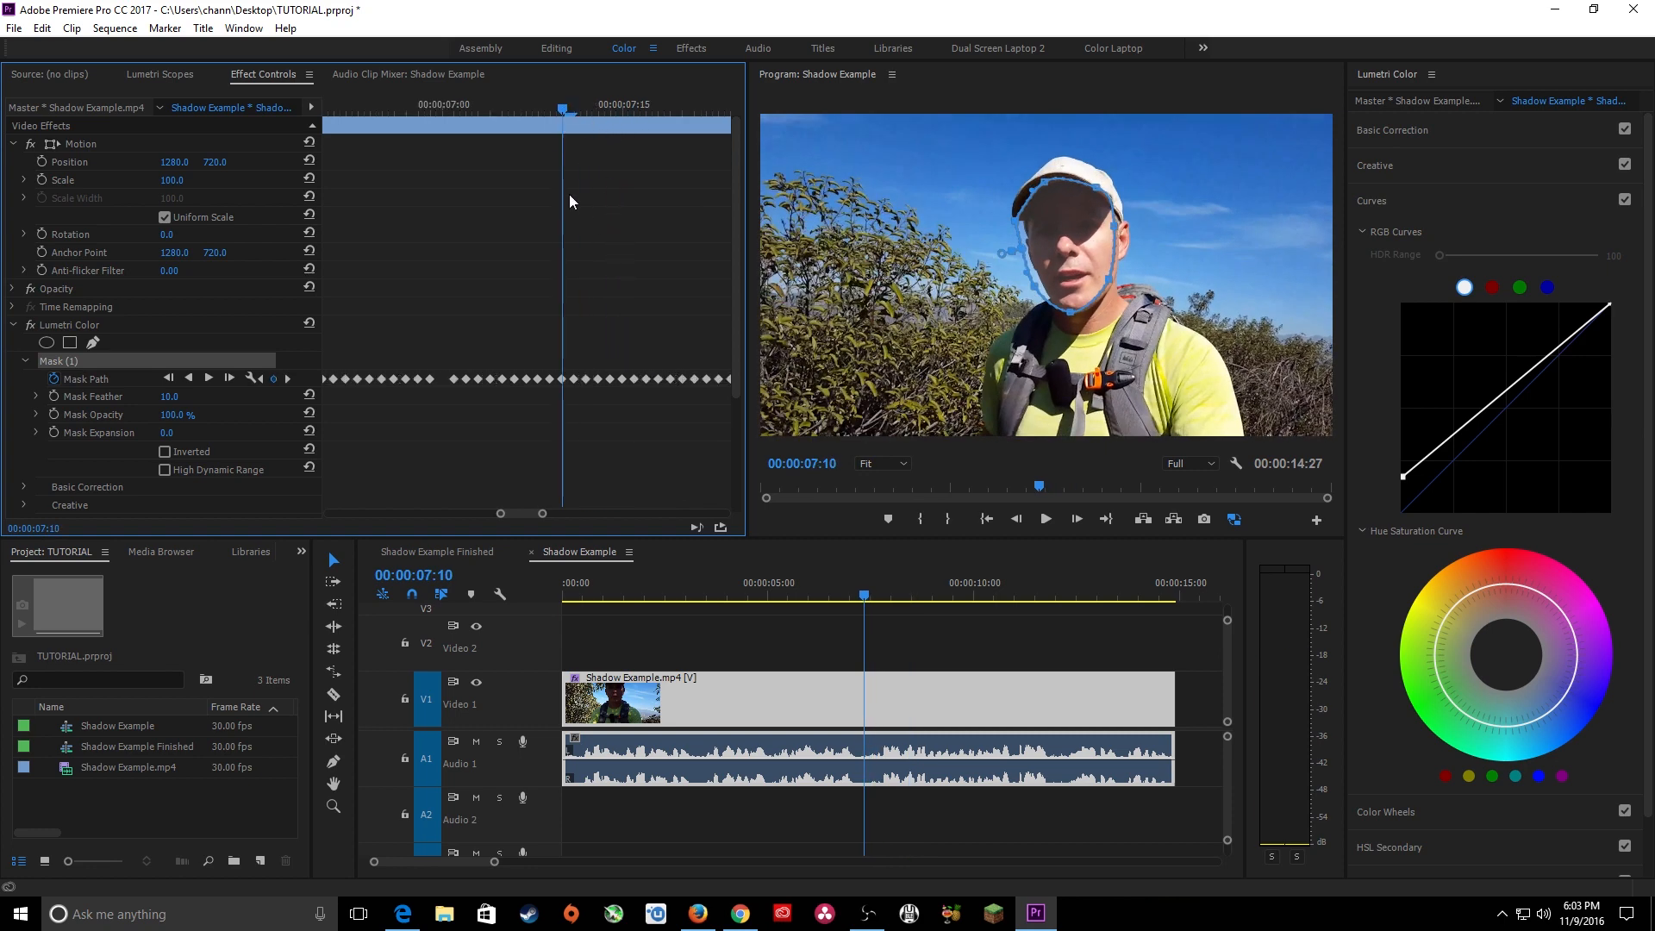
scroll(579, 206, down, 2)
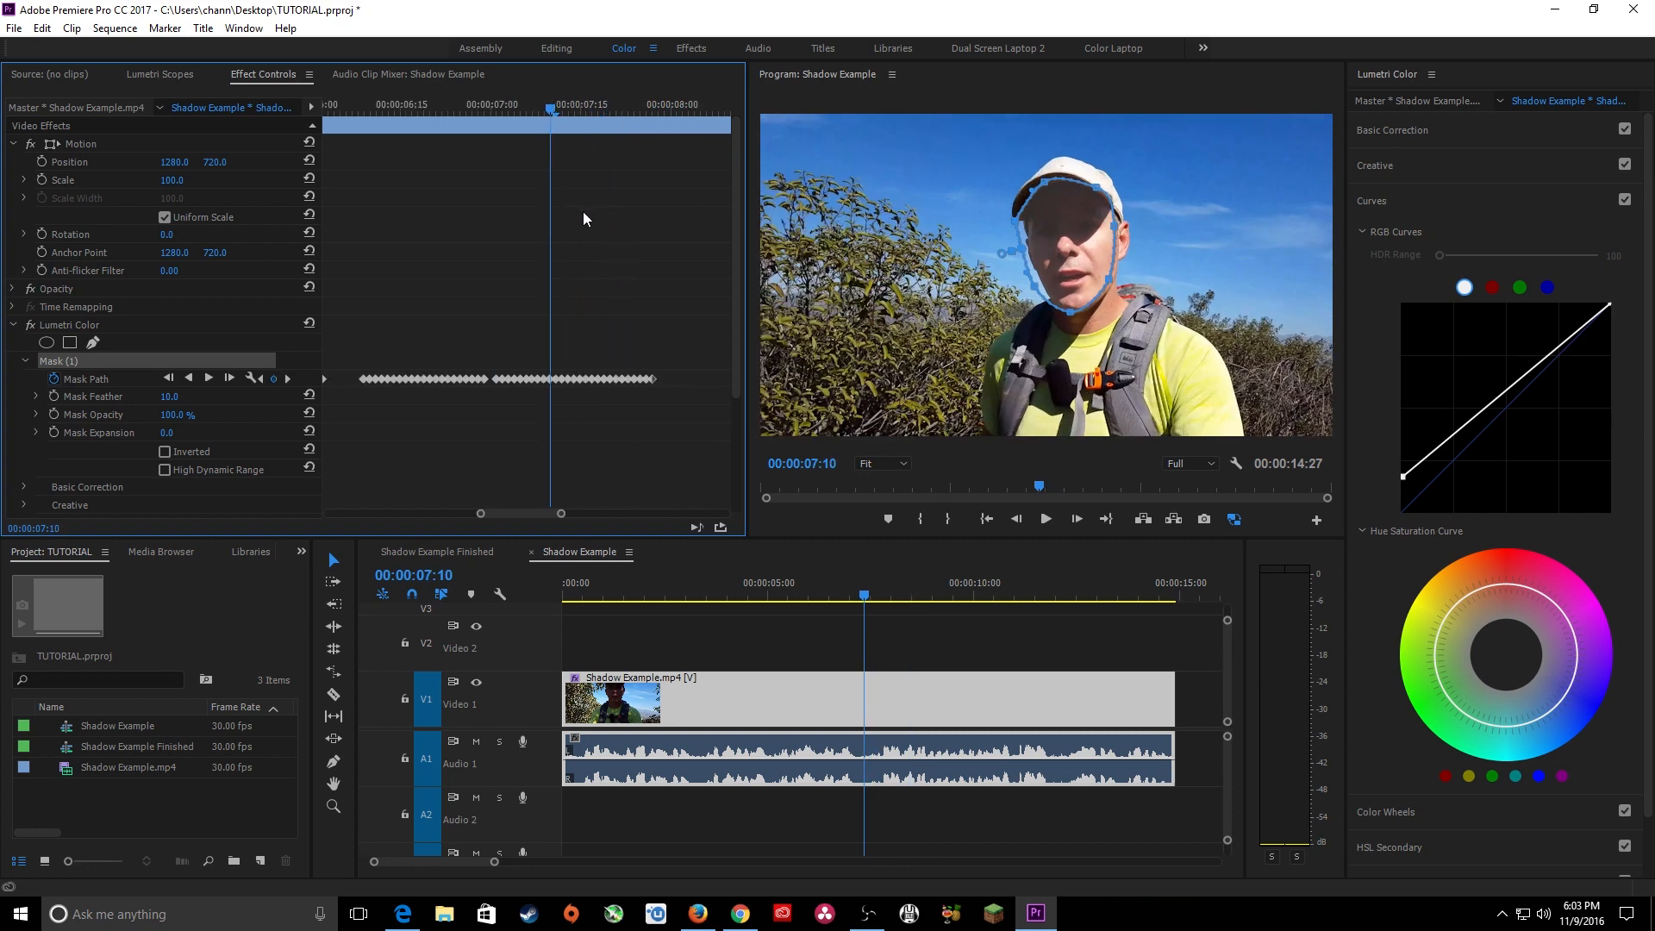
scroll(582, 216, up, 4)
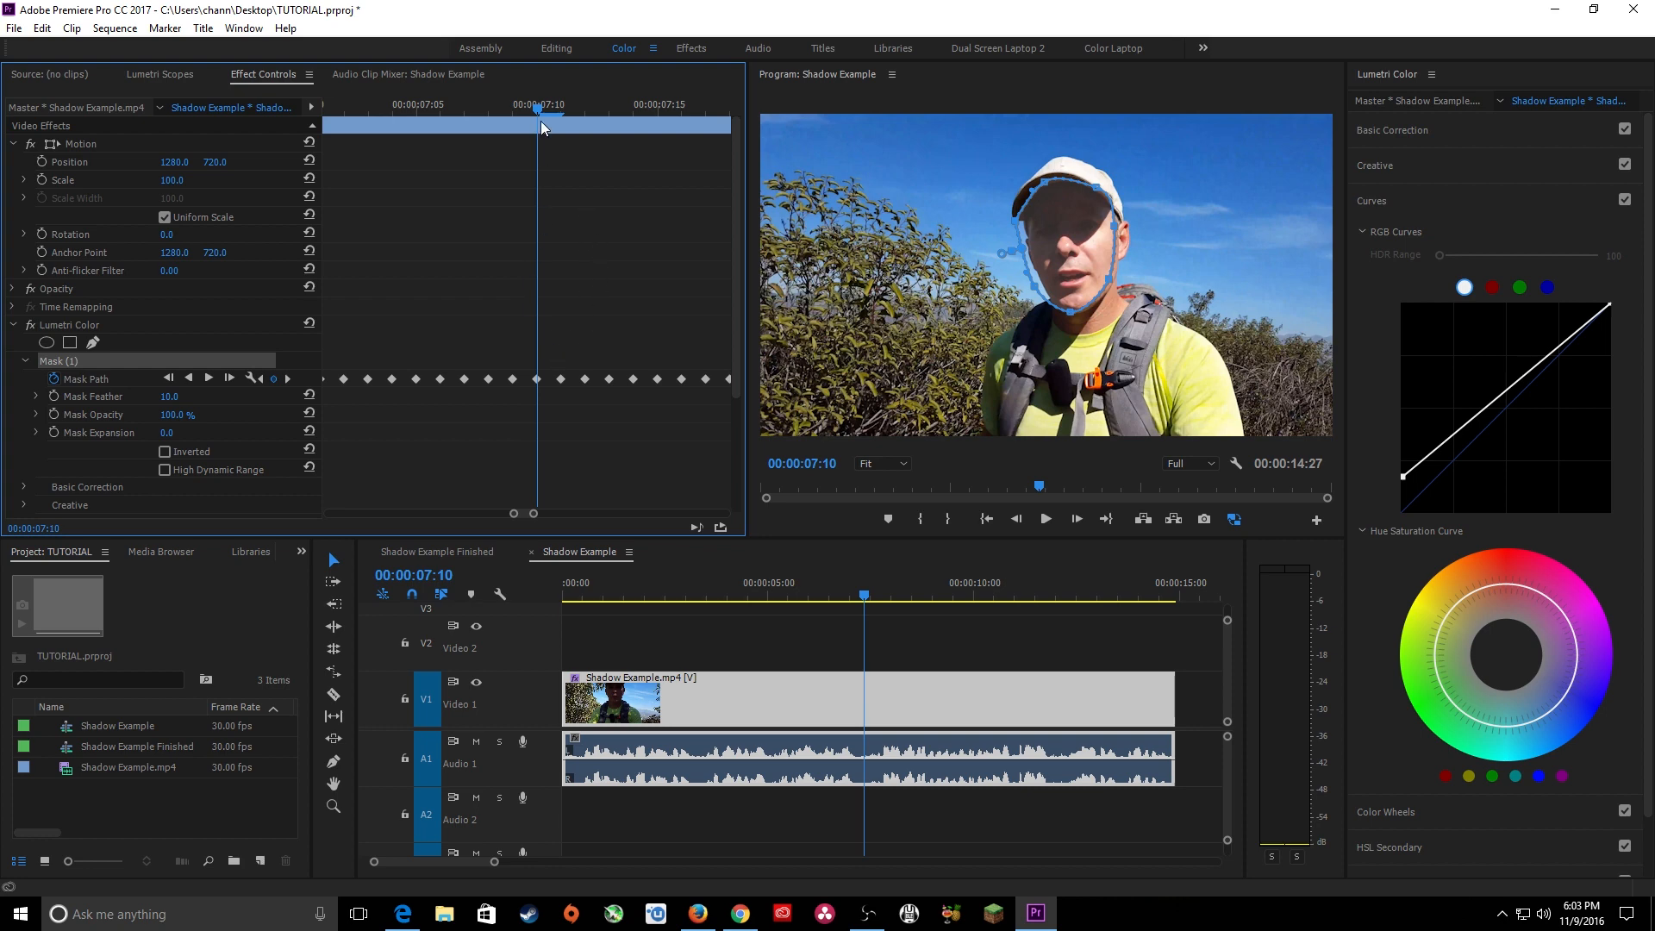
drag(540, 120, 416, 121)
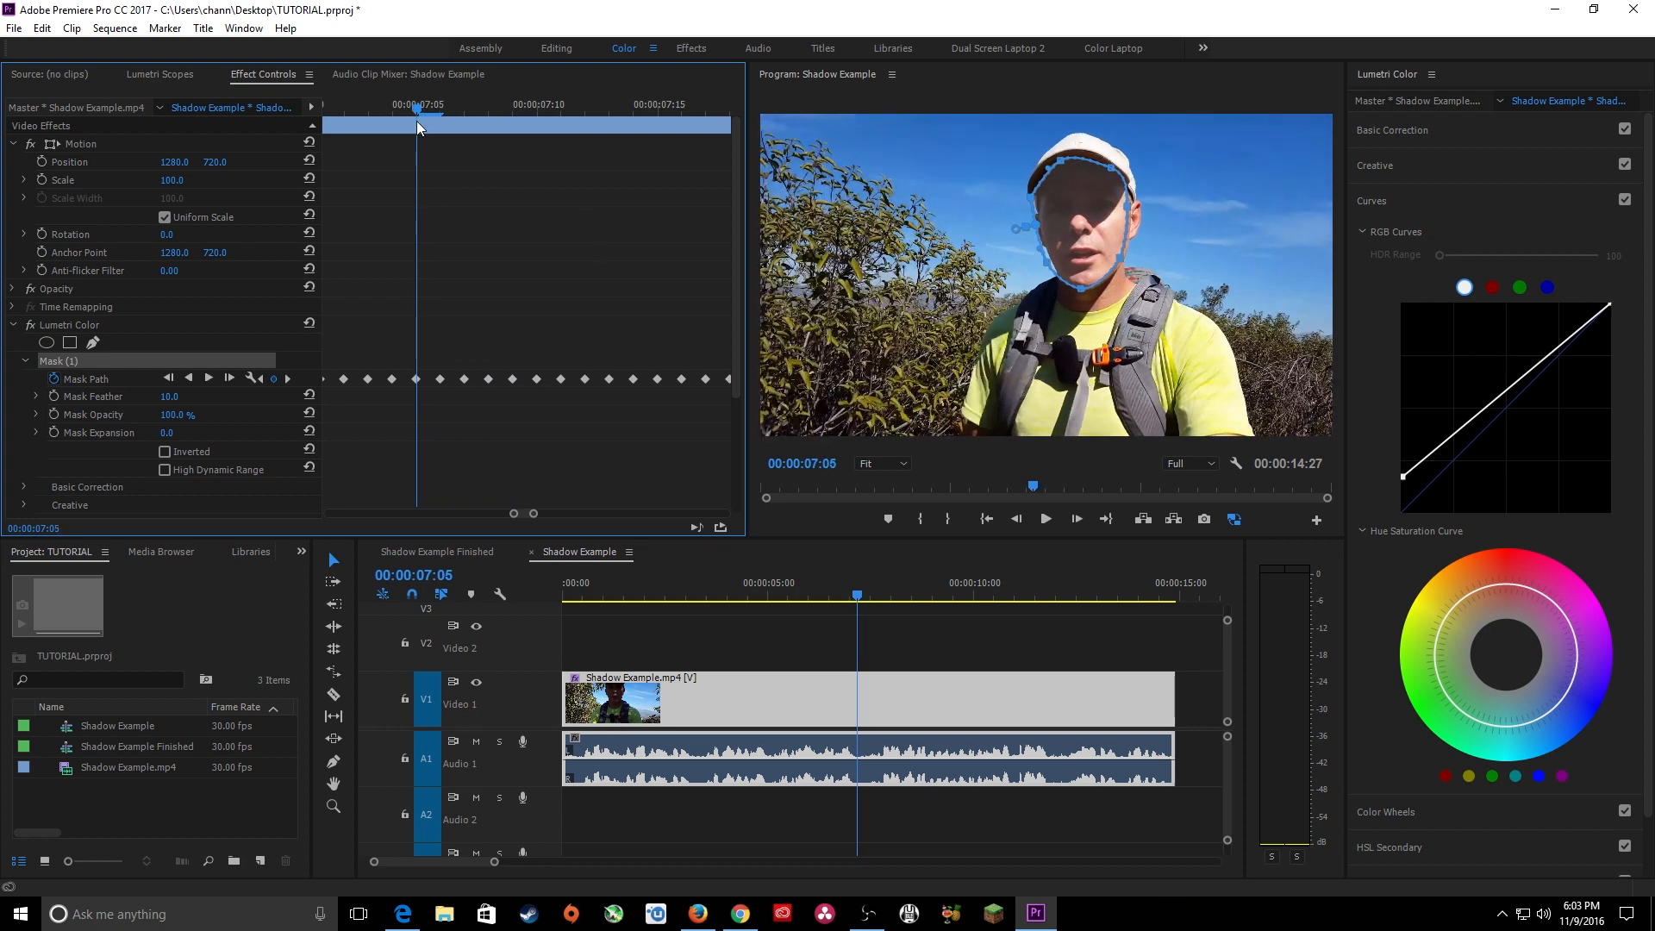
drag(438, 345, 639, 403)
key(minus)
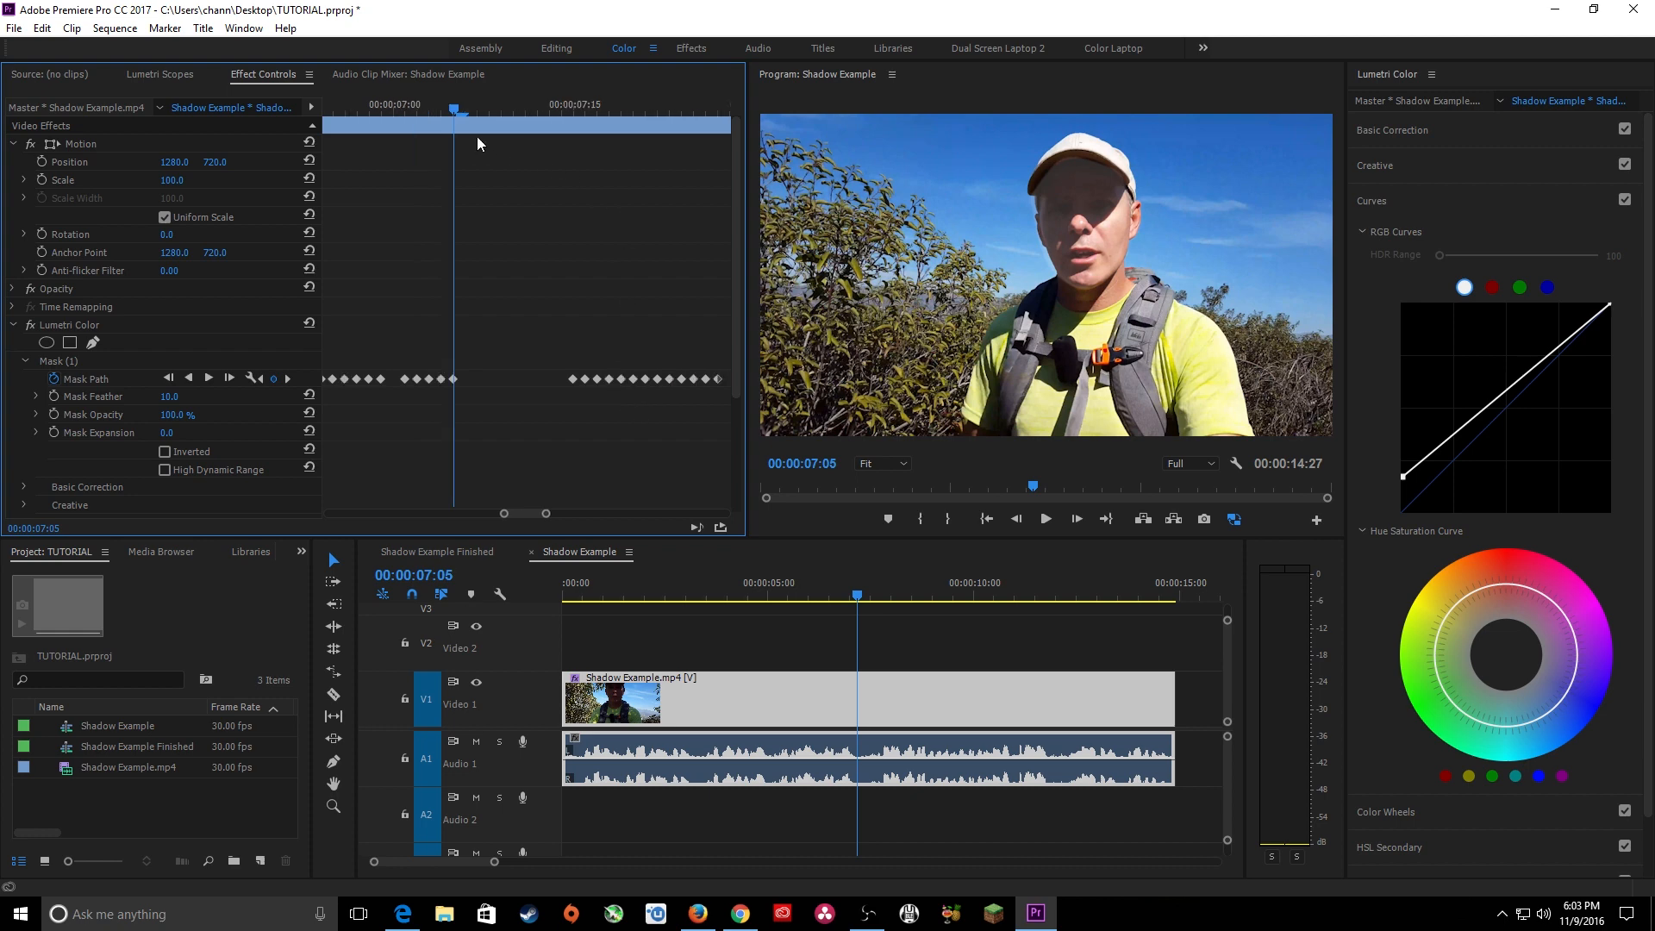
Delete the Mask Path keyframes from 00:00:07:15 through 00:00:07:22, keeping only the one at 00:00:07:20.
drag(473, 109, 663, 136)
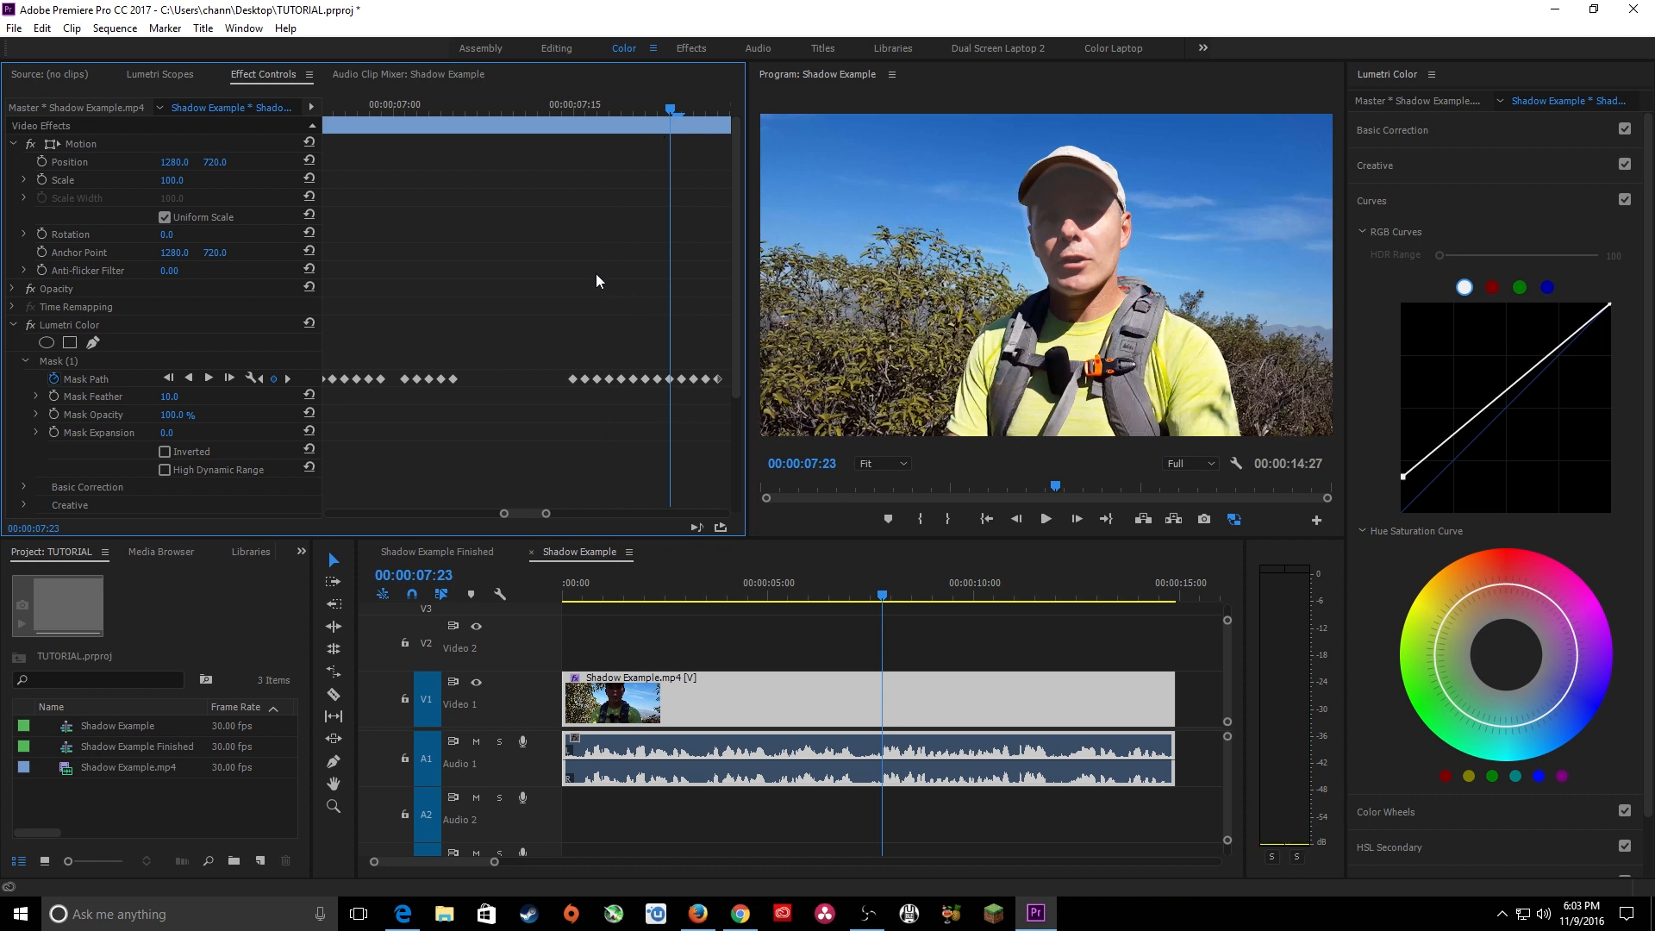
drag(565, 339, 662, 405)
key(Delete)
At 00:00:07:15, select the face mask and move it slightly left and down to fit the face.
drag(660, 112, 574, 120)
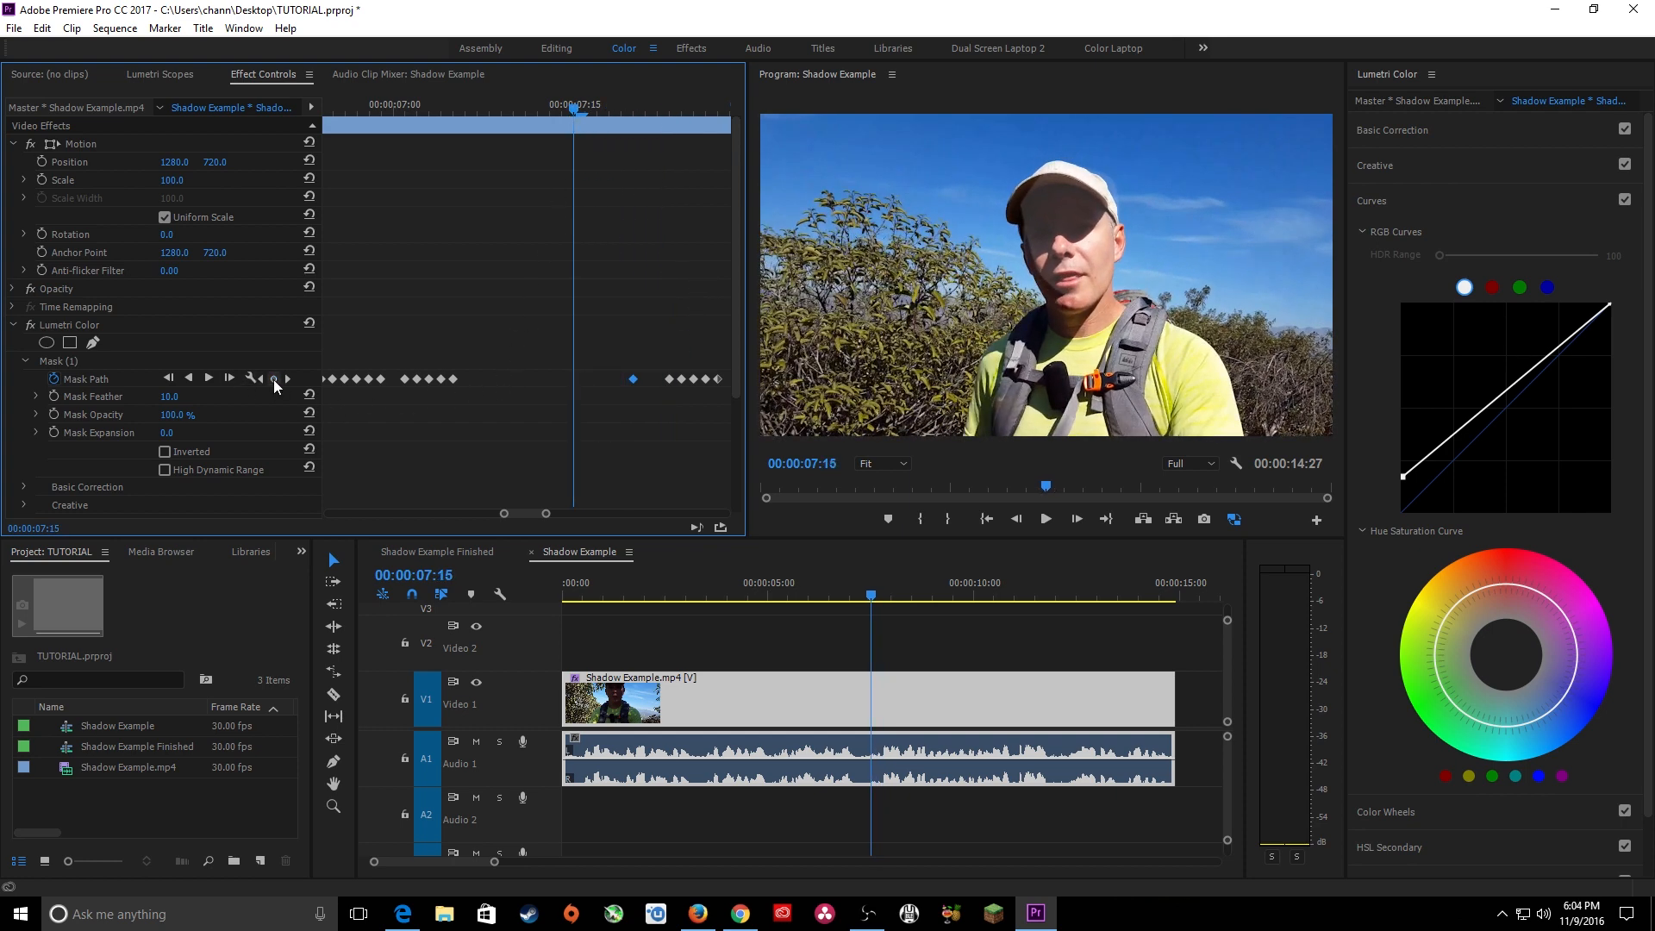
click(1057, 226)
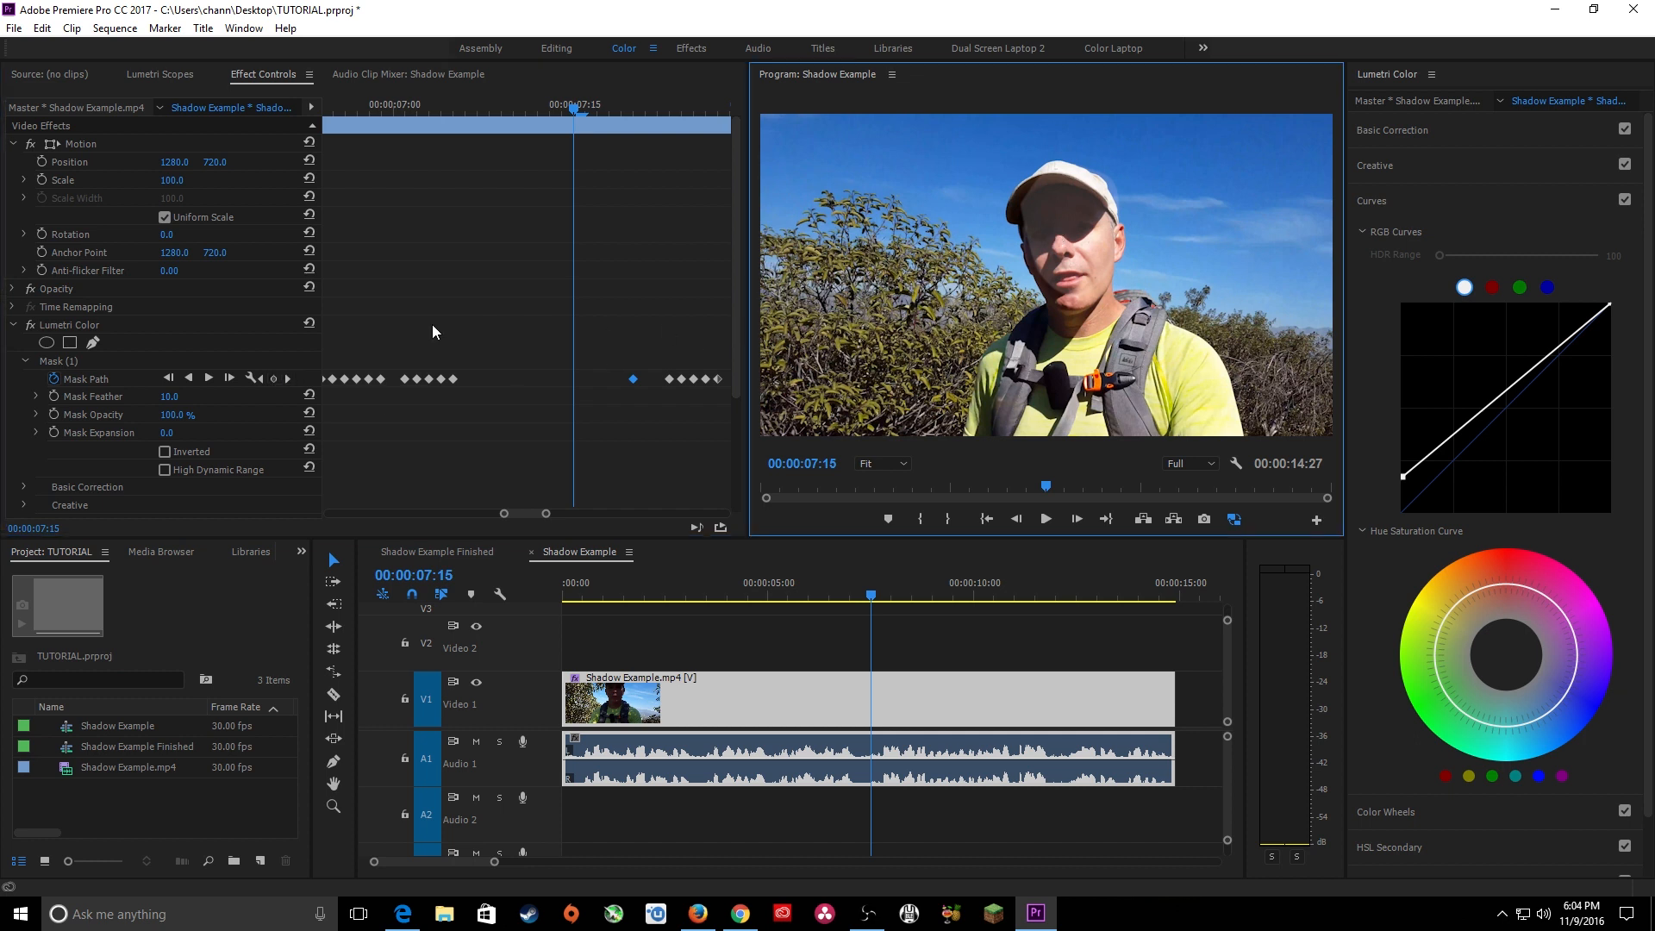
click(97, 360)
click(1060, 230)
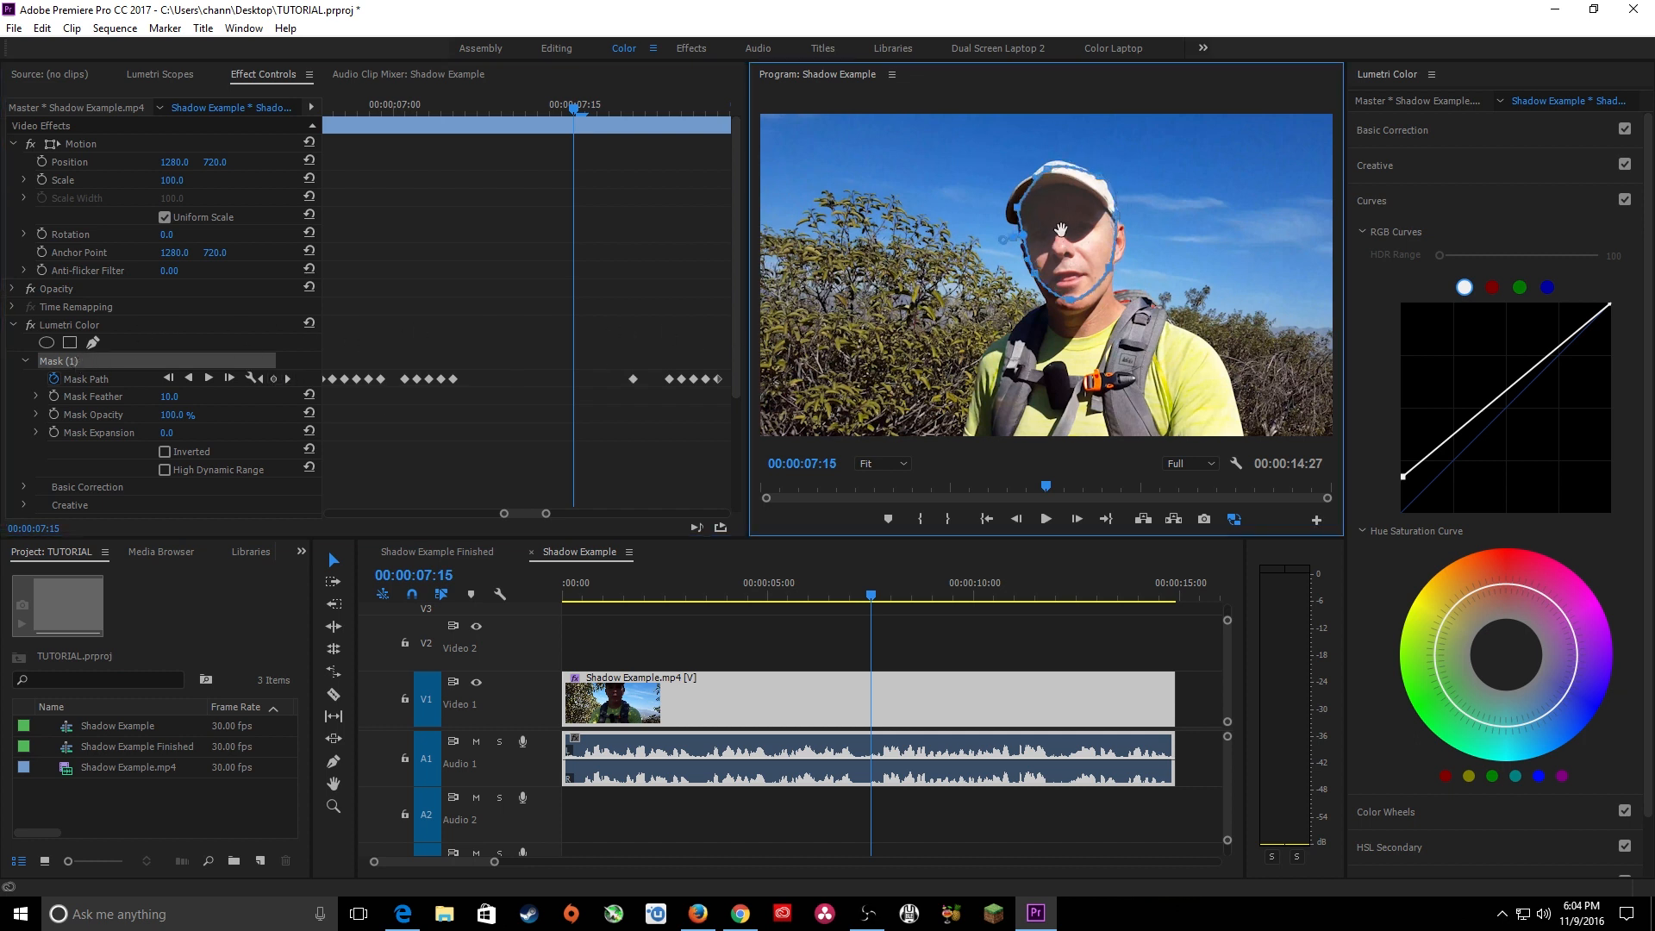
drag(1060, 231, 1058, 231)
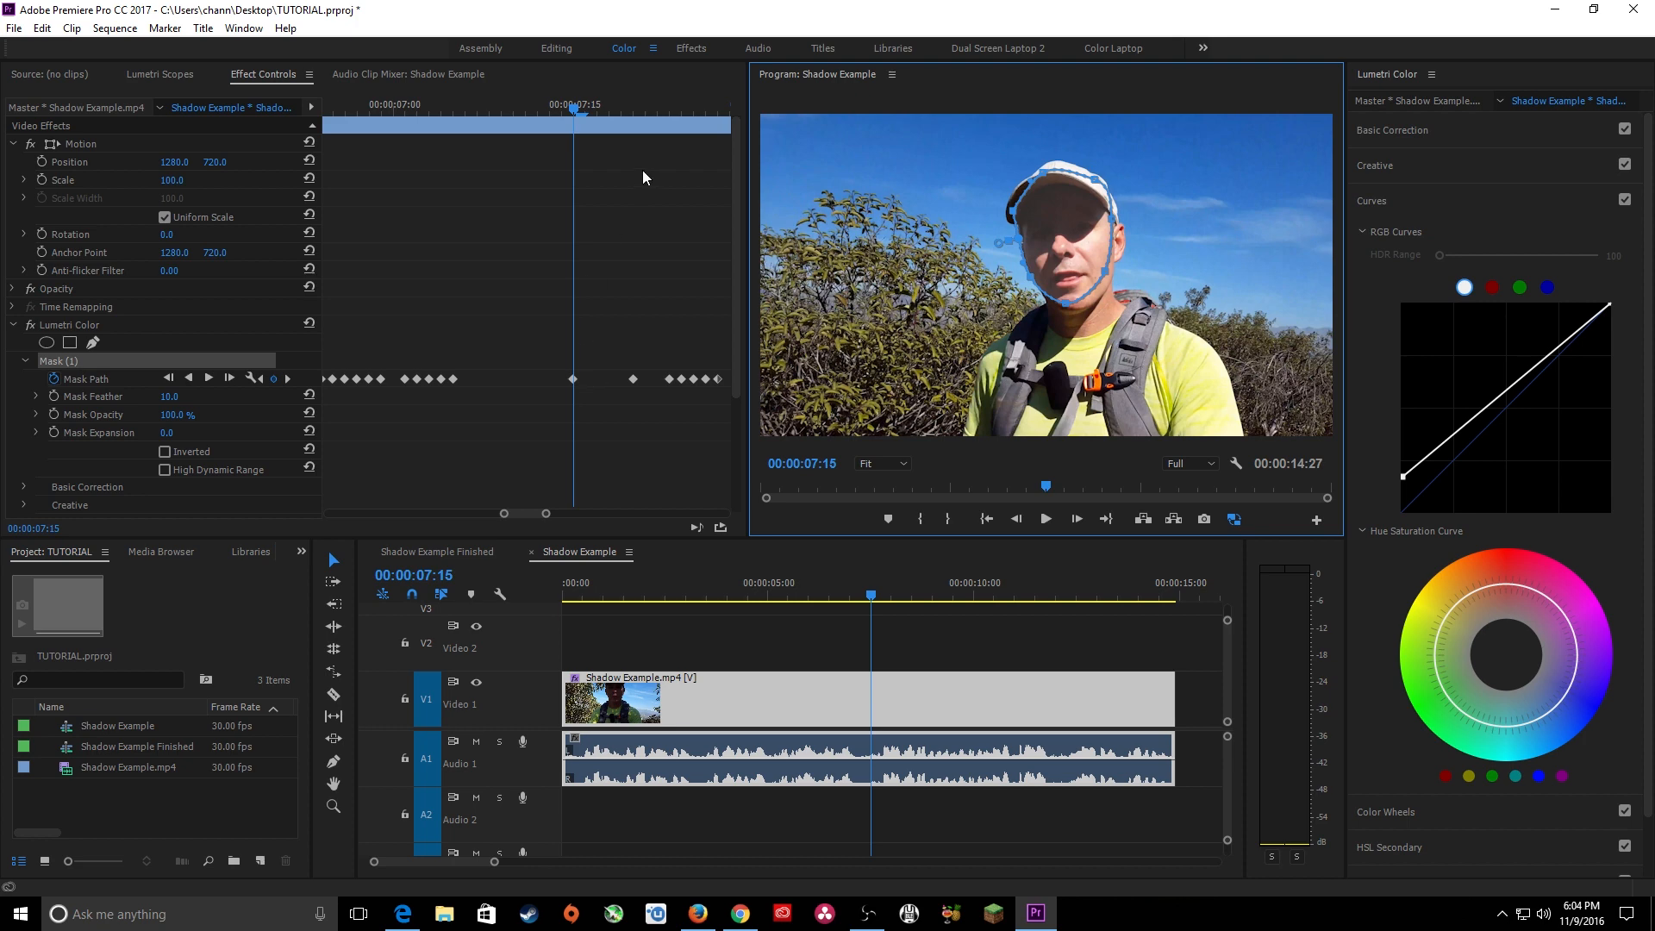
Play the corrected section from 00:00:07:08 to check how the mask follows the face, with the keyframe area widened.
drag(571, 101, 500, 116)
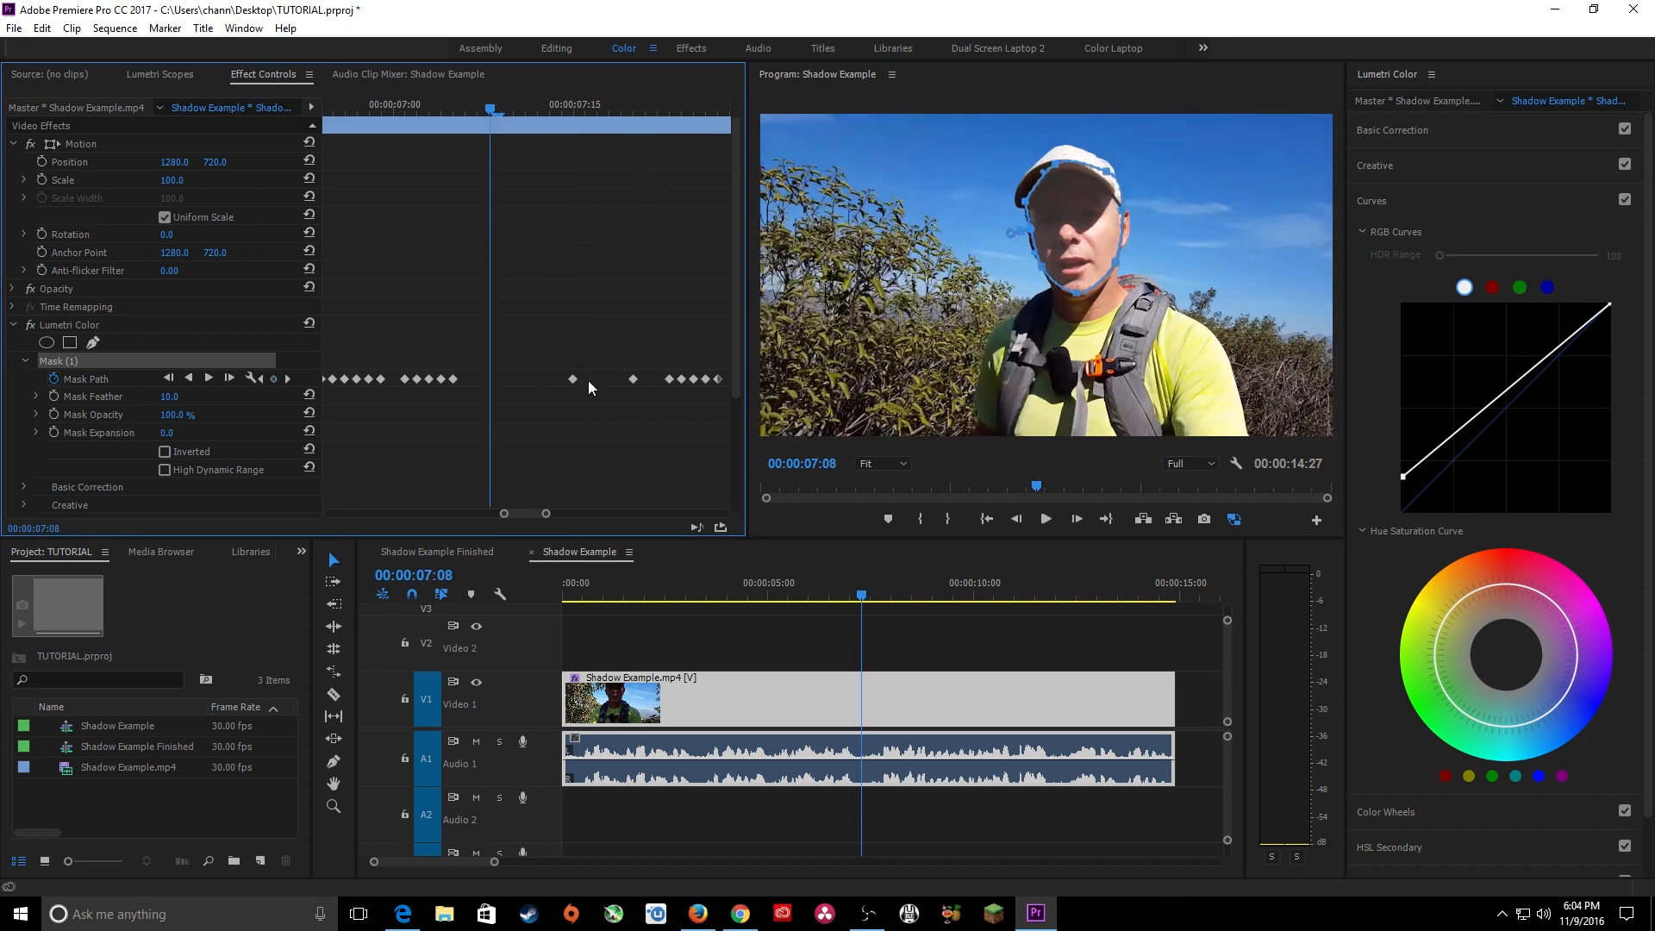
key(space)
key(space)
key(backslash)
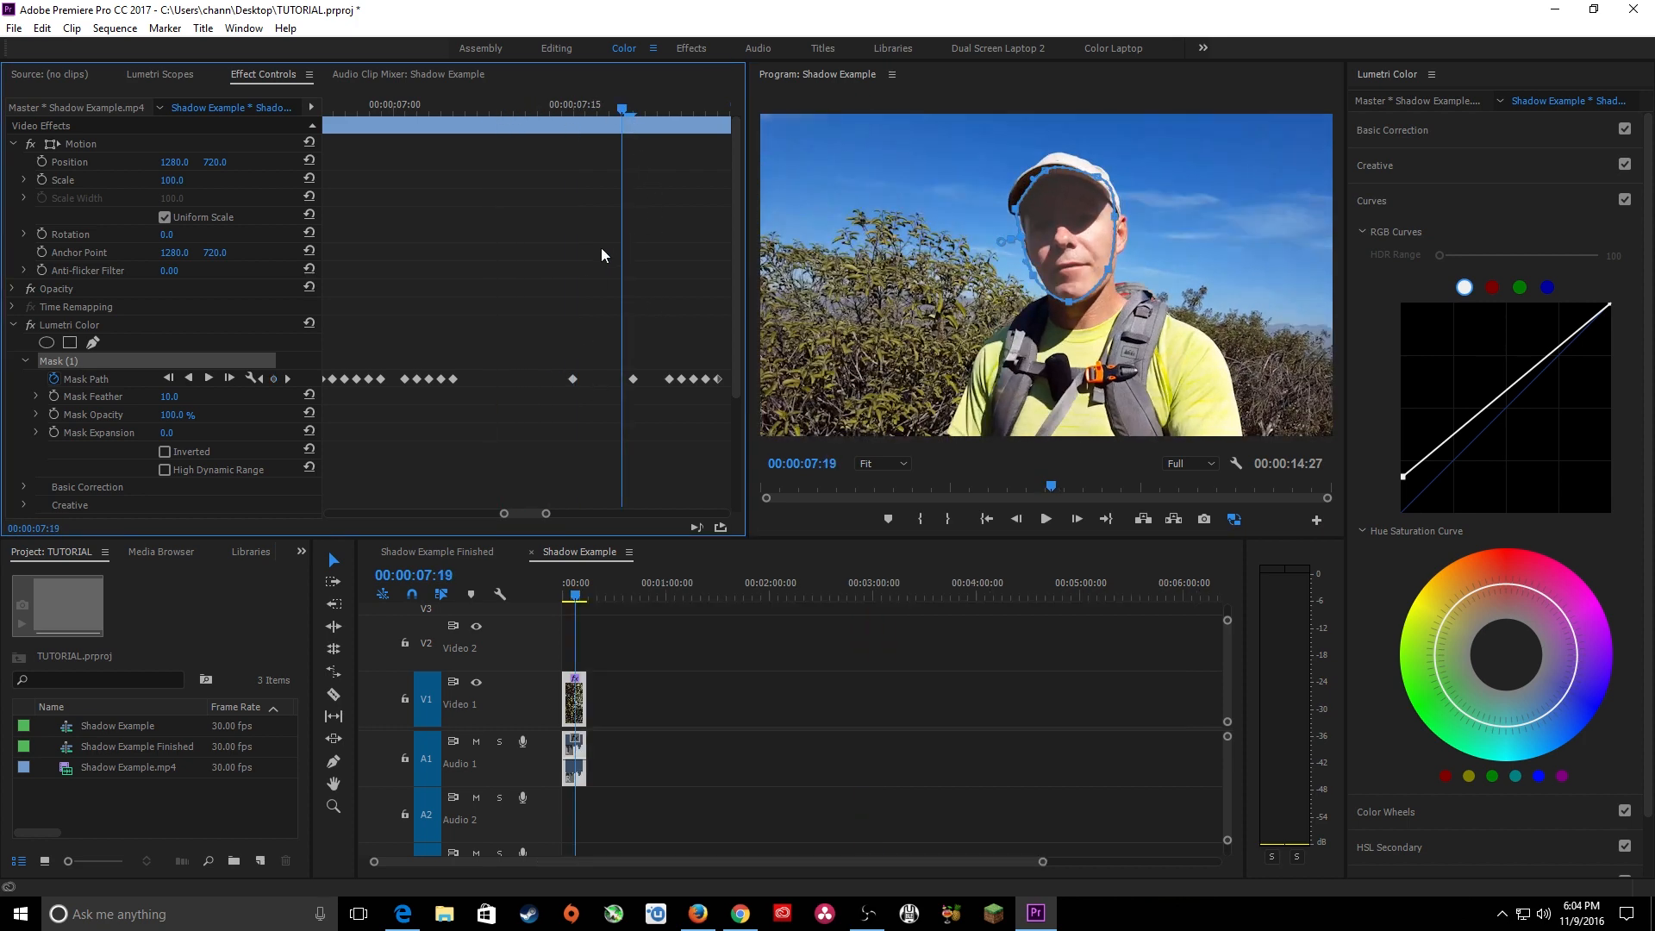
drag(550, 515, 662, 515)
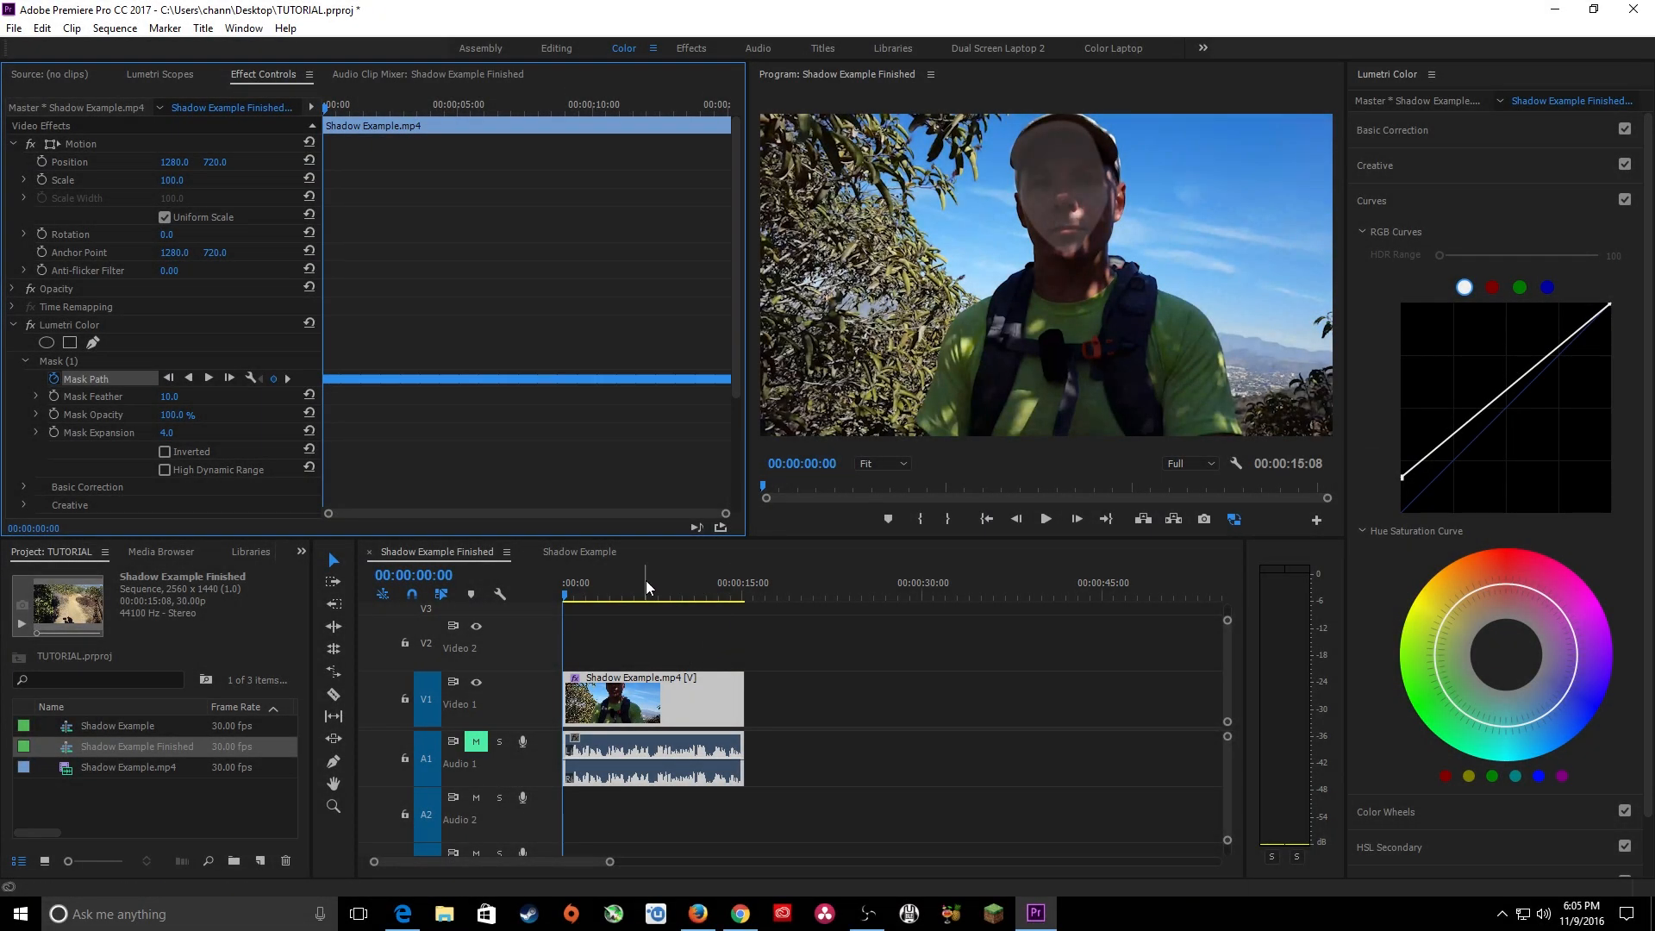
At 00:00:06:03 in the Shadow Example Finished sequence, set the face mask's feather to 73.0 and its expansion to 14.0.
drag(582, 591, 636, 594)
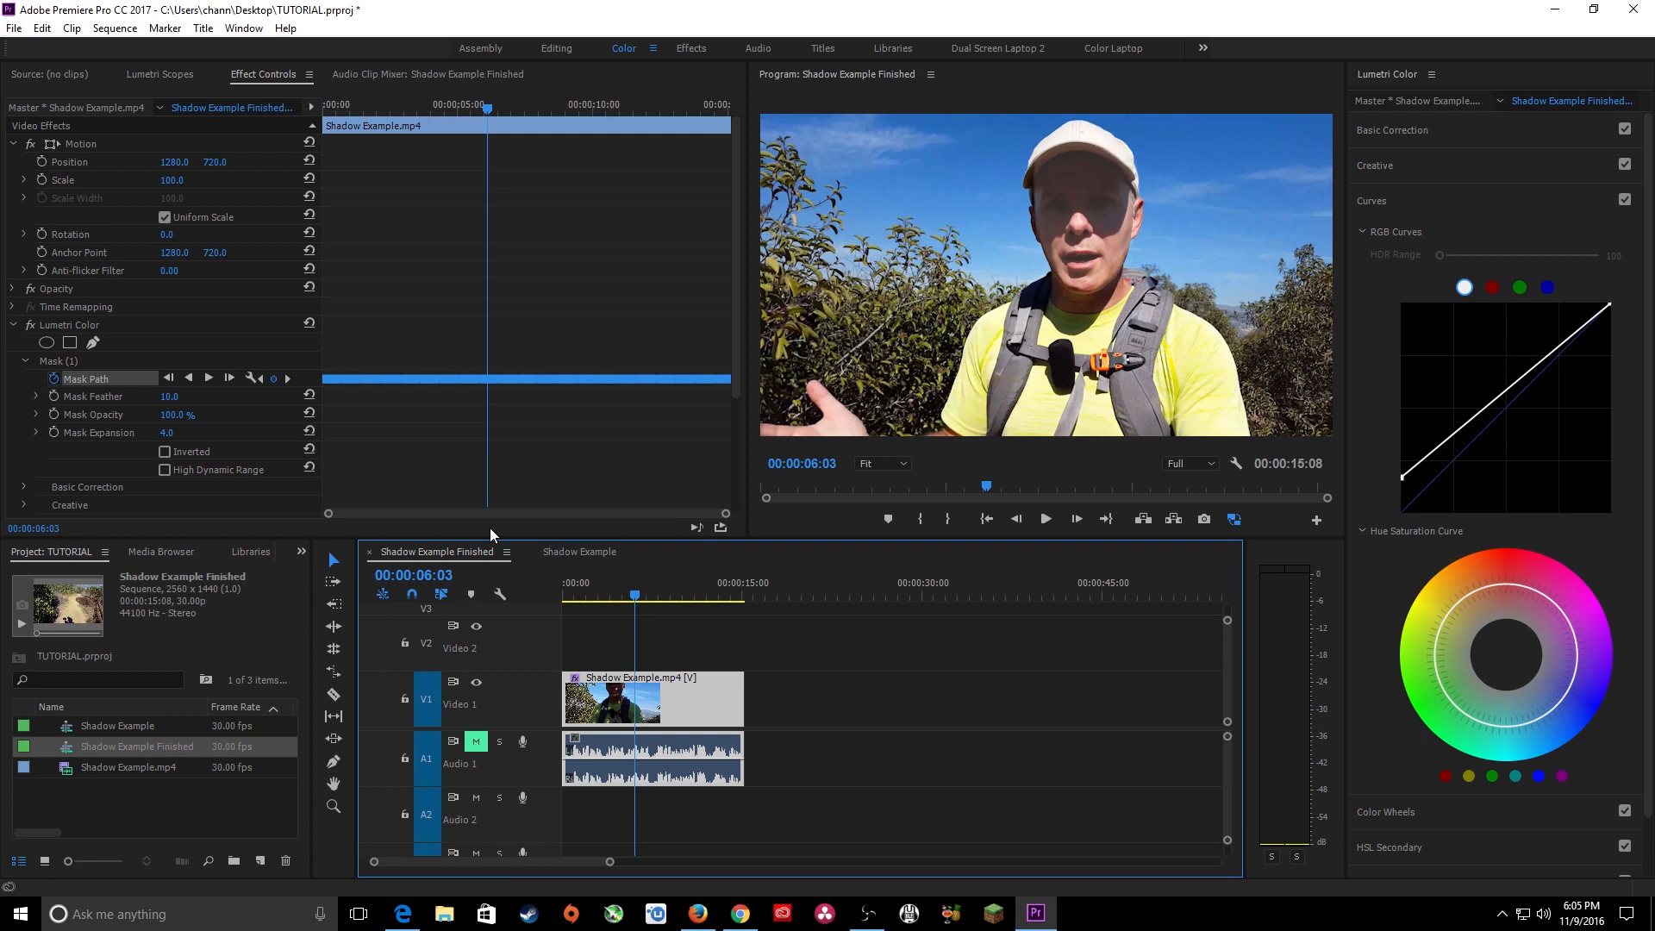
click(178, 399)
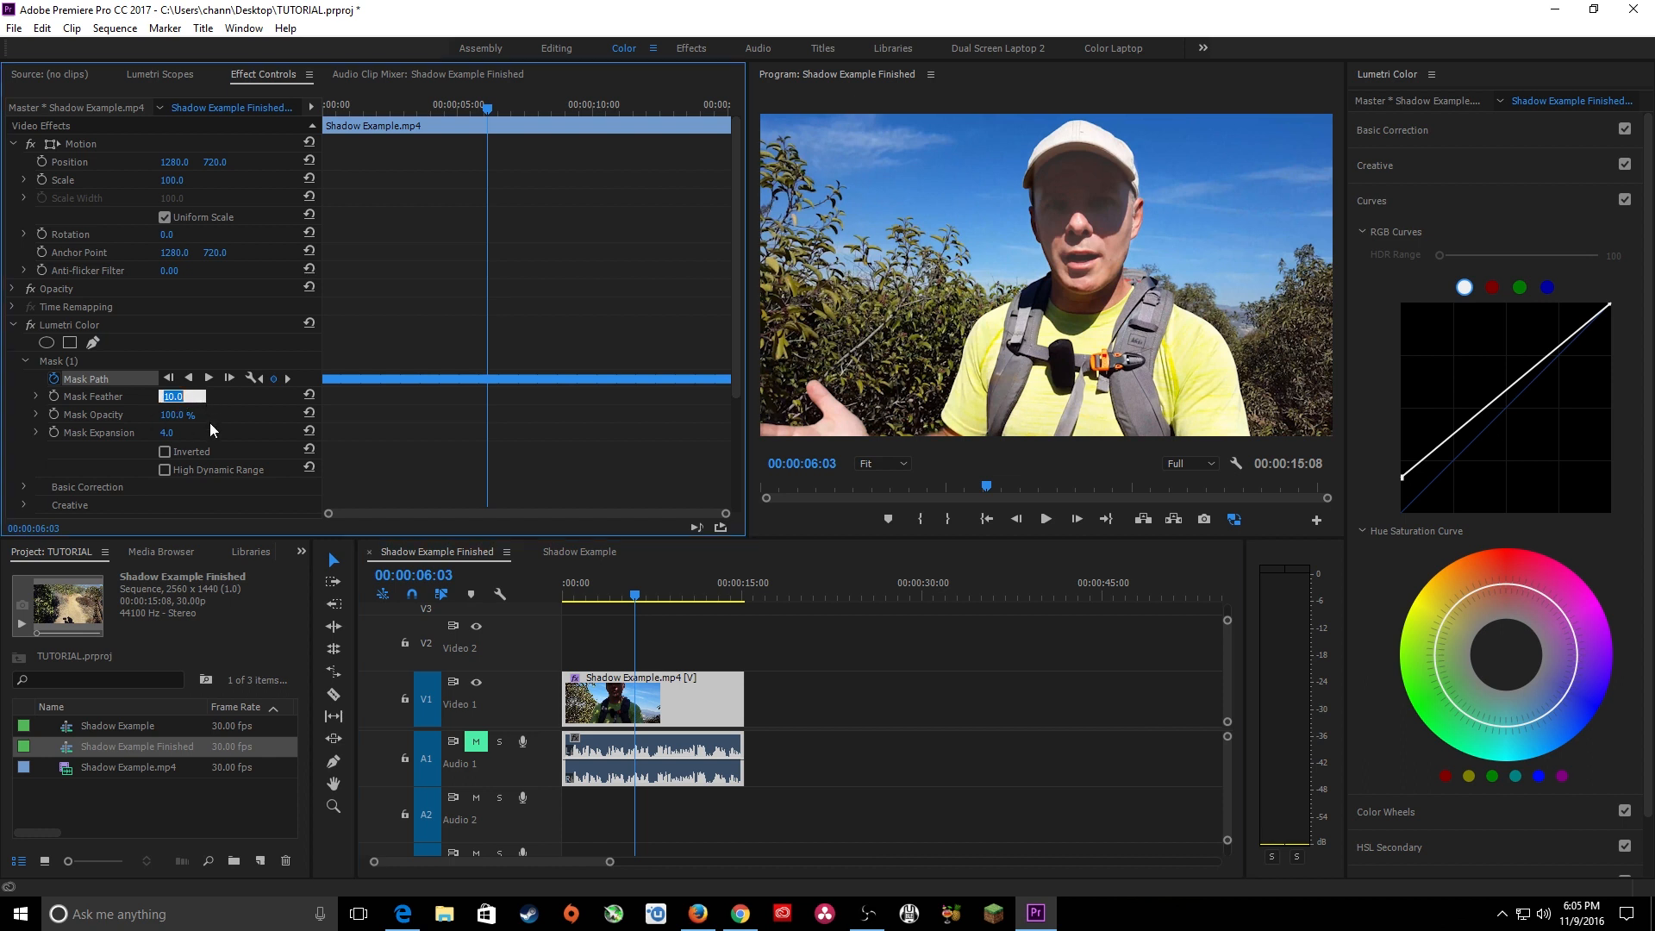
click(85, 364)
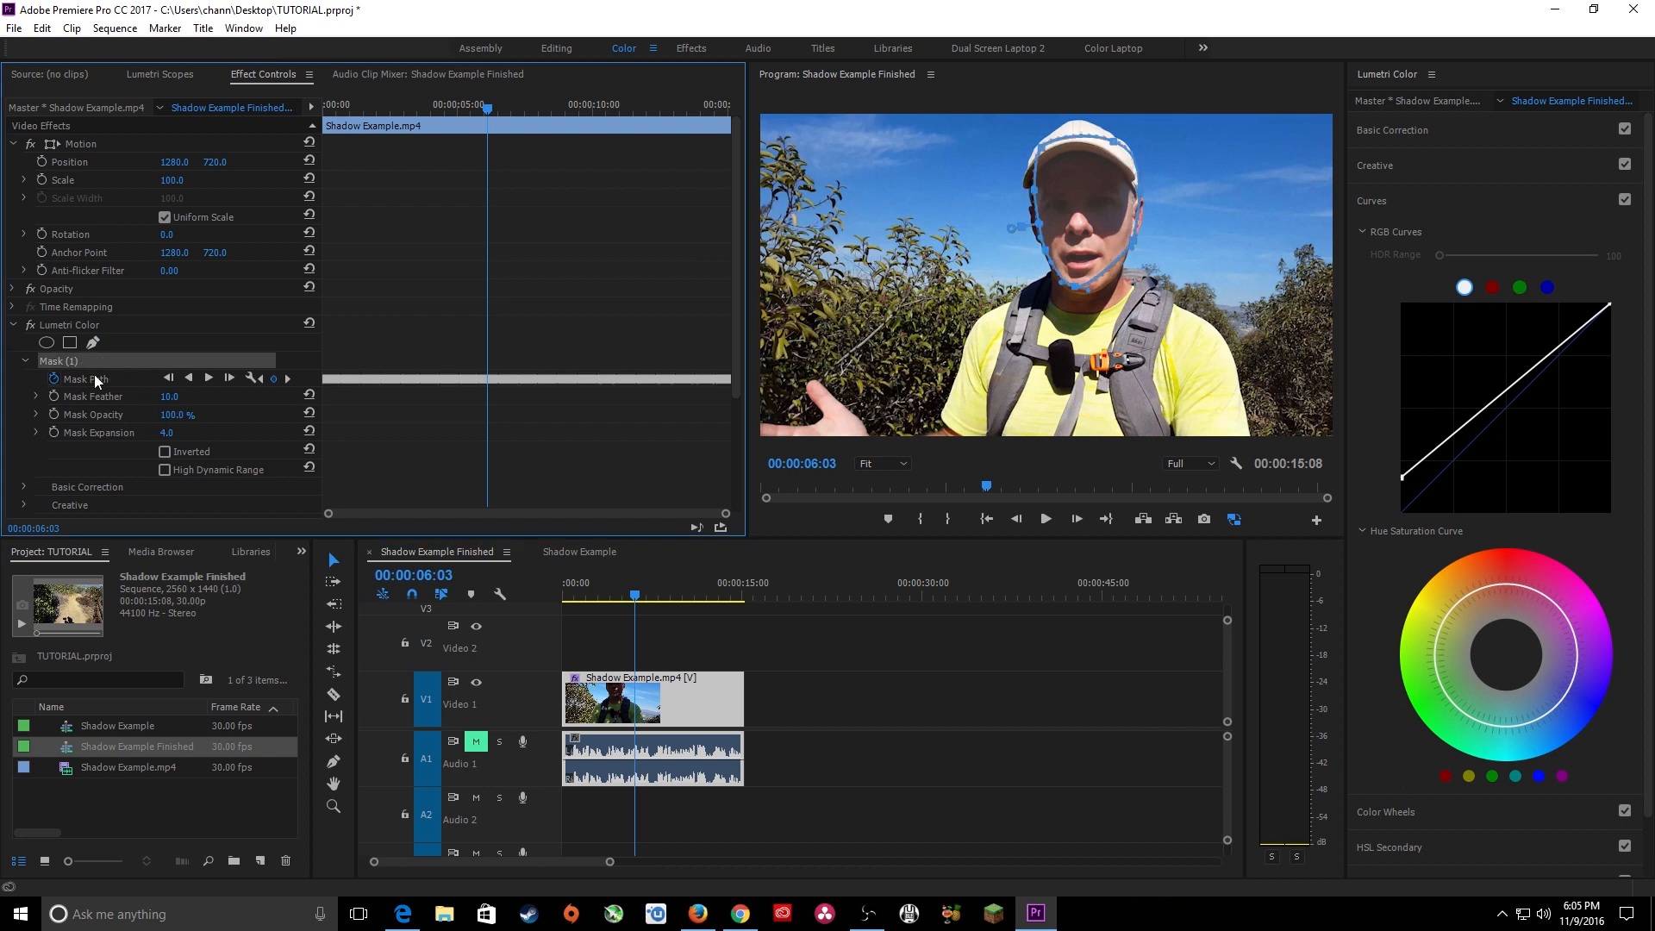
click(177, 398)
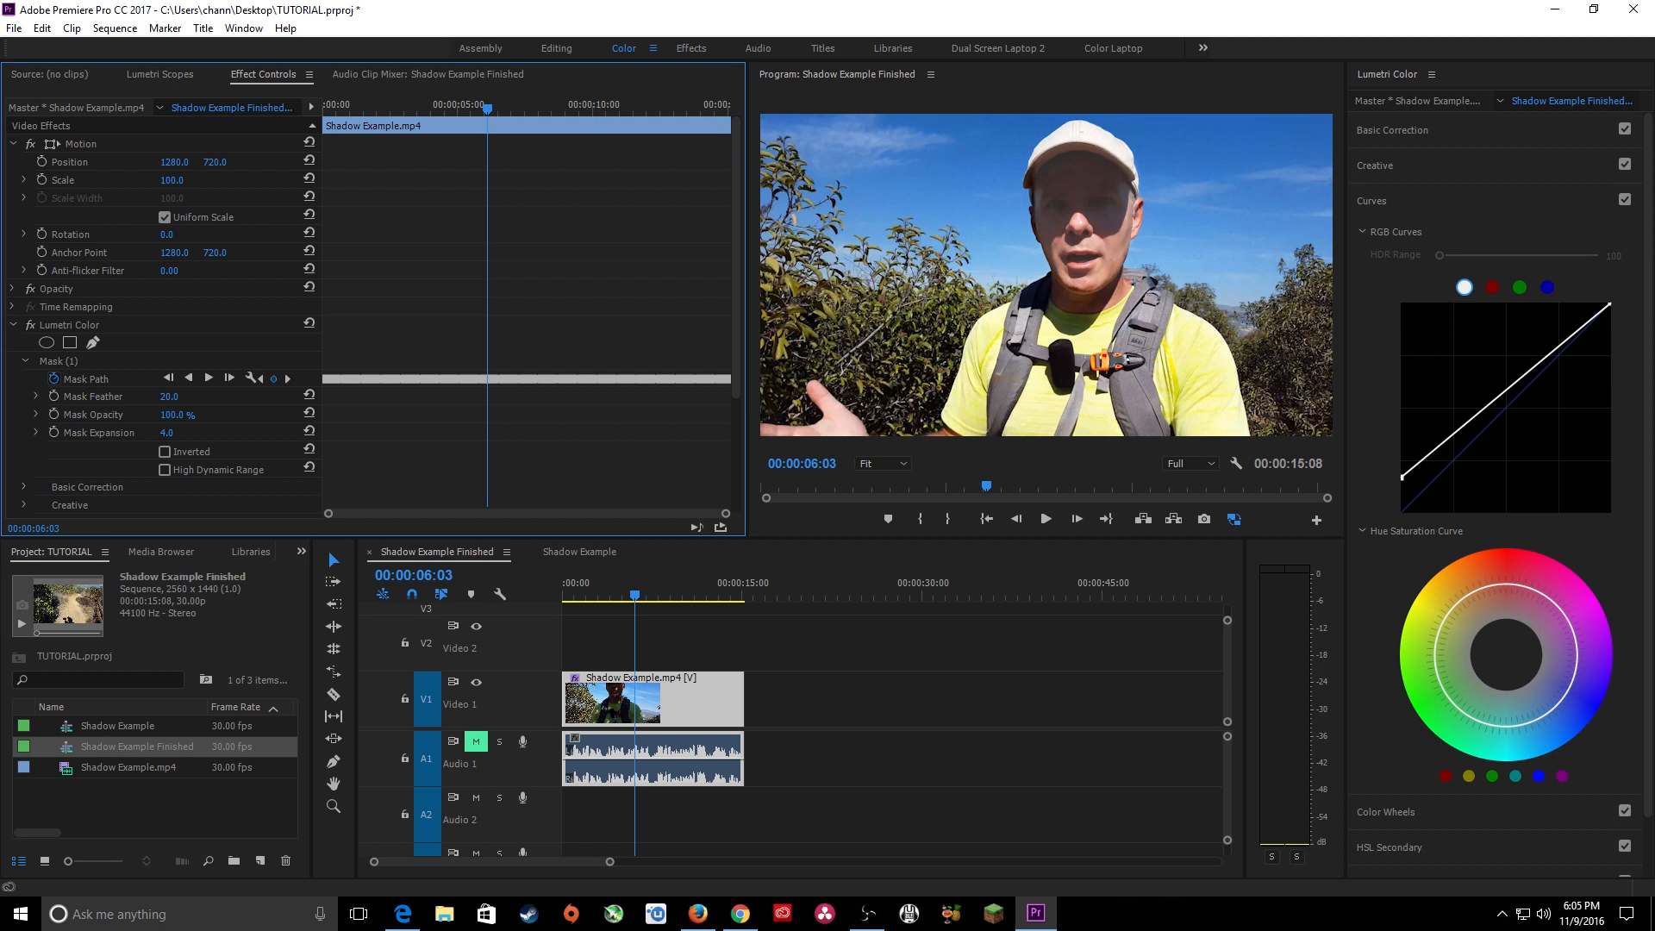
drag(169, 398, 172, 436)
click(80, 361)
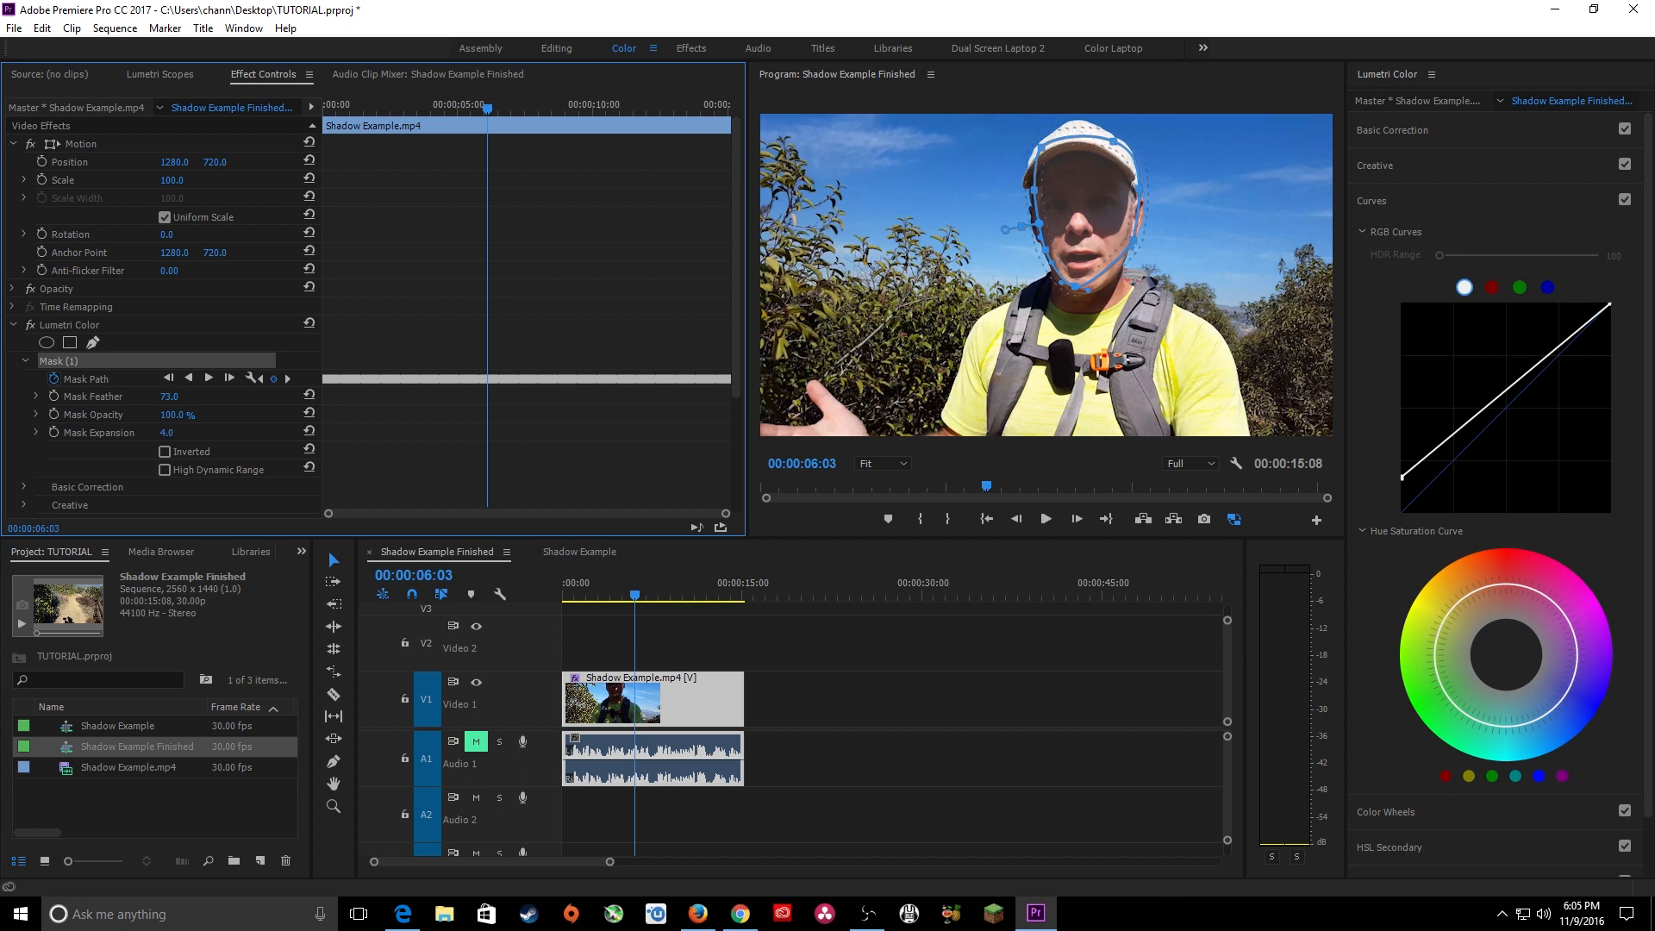
mouse_move(167, 433)
mouse_down()
mouse_move(198, 433)
mouse_move(152, 431)
mouse_up()
At 00:00:08:03, reshape the white RGB curve with a raised shadow point and a midtone point pulled down near the diagonal.
click(590, 595)
drag(617, 598, 691, 595)
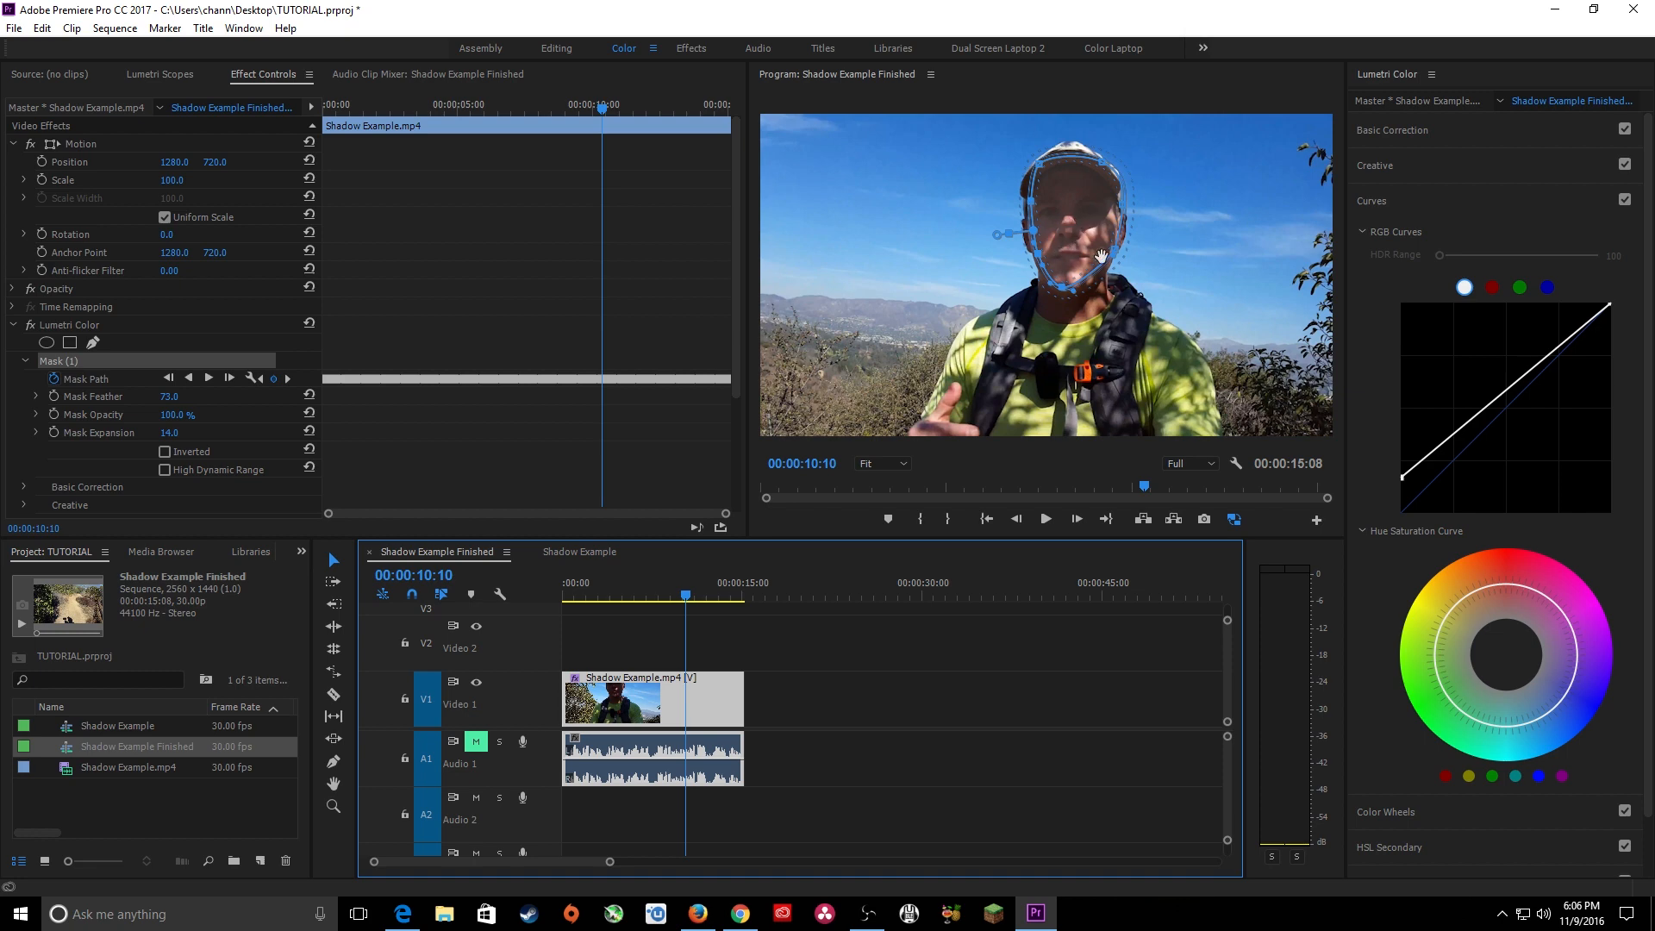
drag(700, 593, 660, 595)
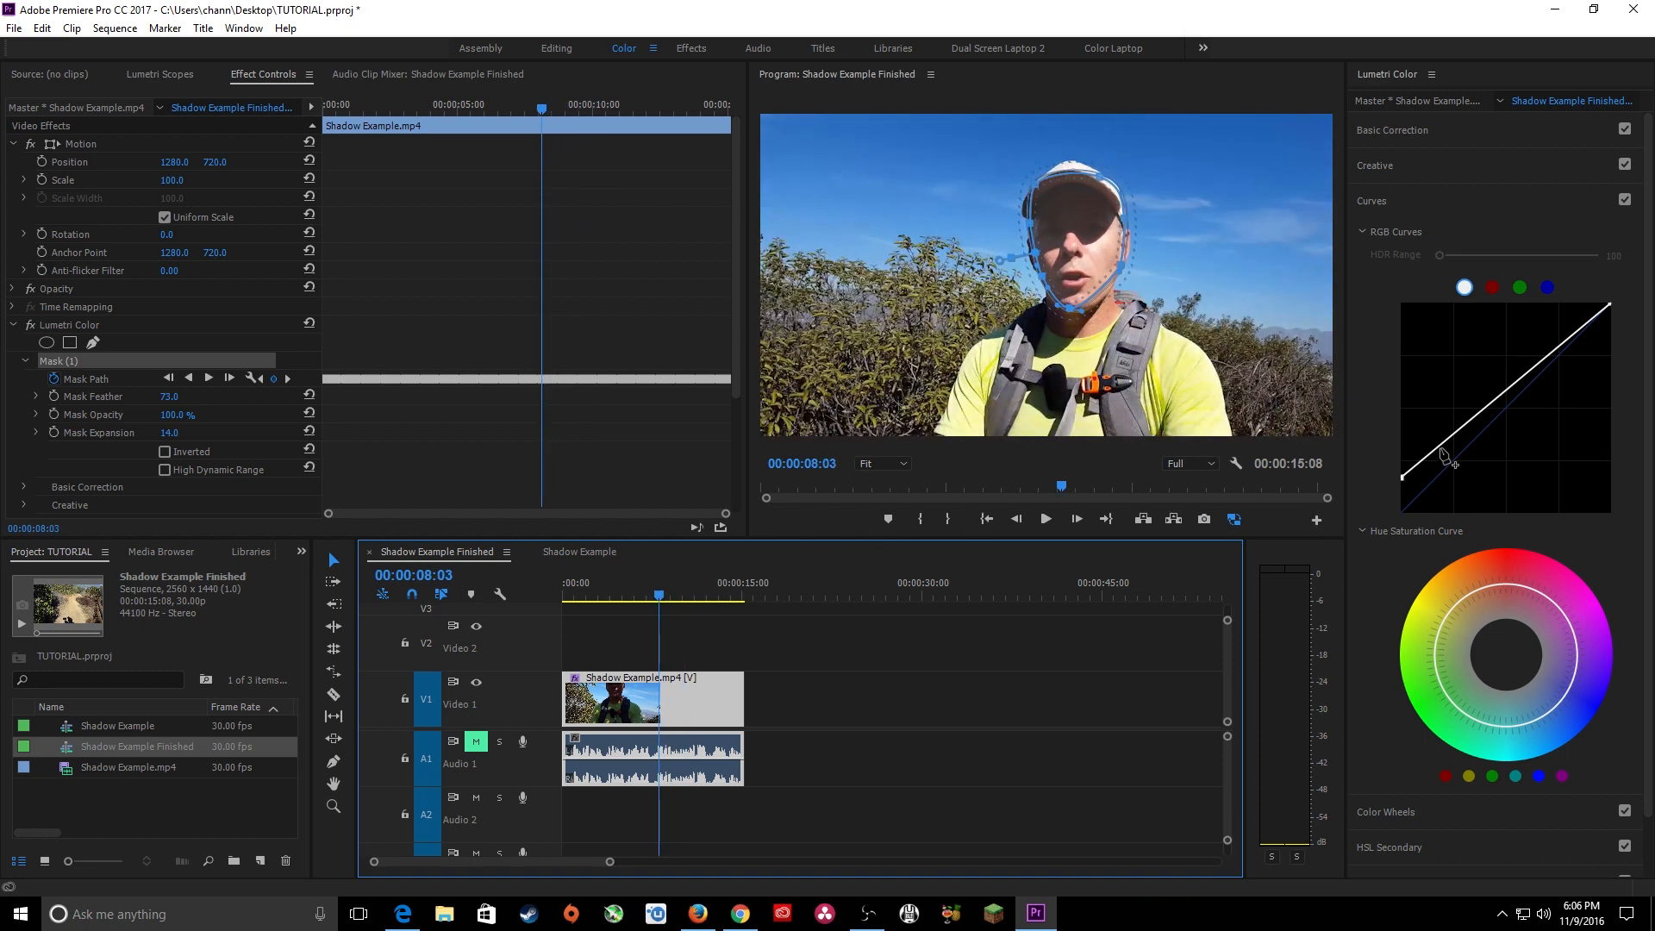
click(1403, 479)
drag(1403, 479, 1437, 432)
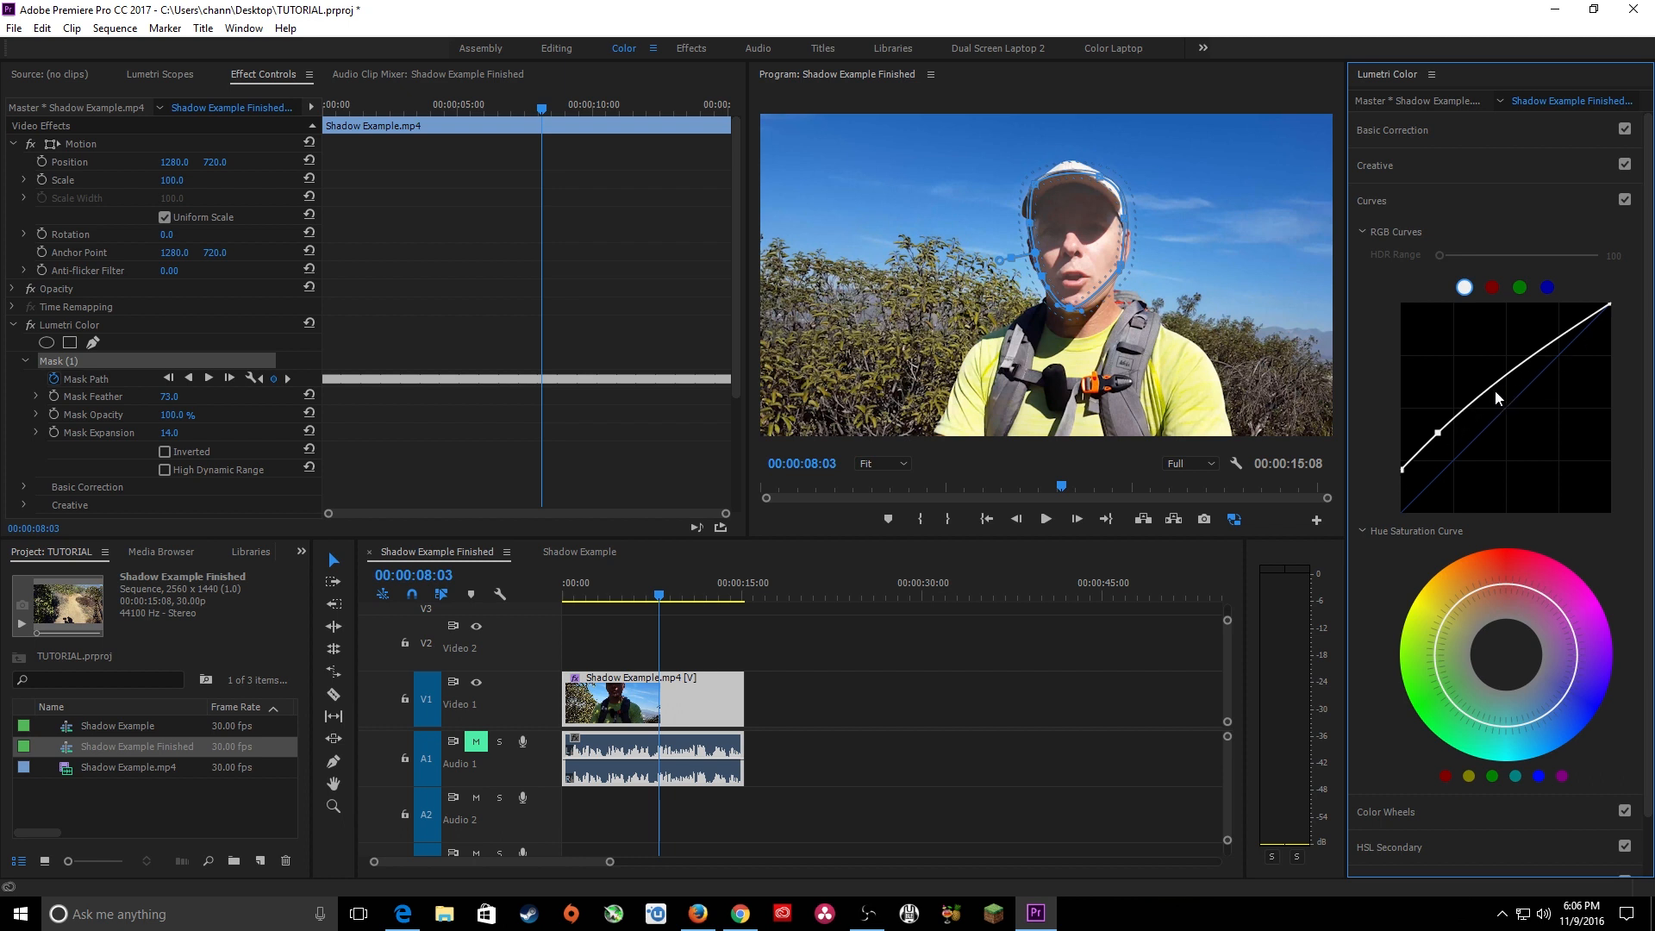
drag(1495, 386, 1496, 404)
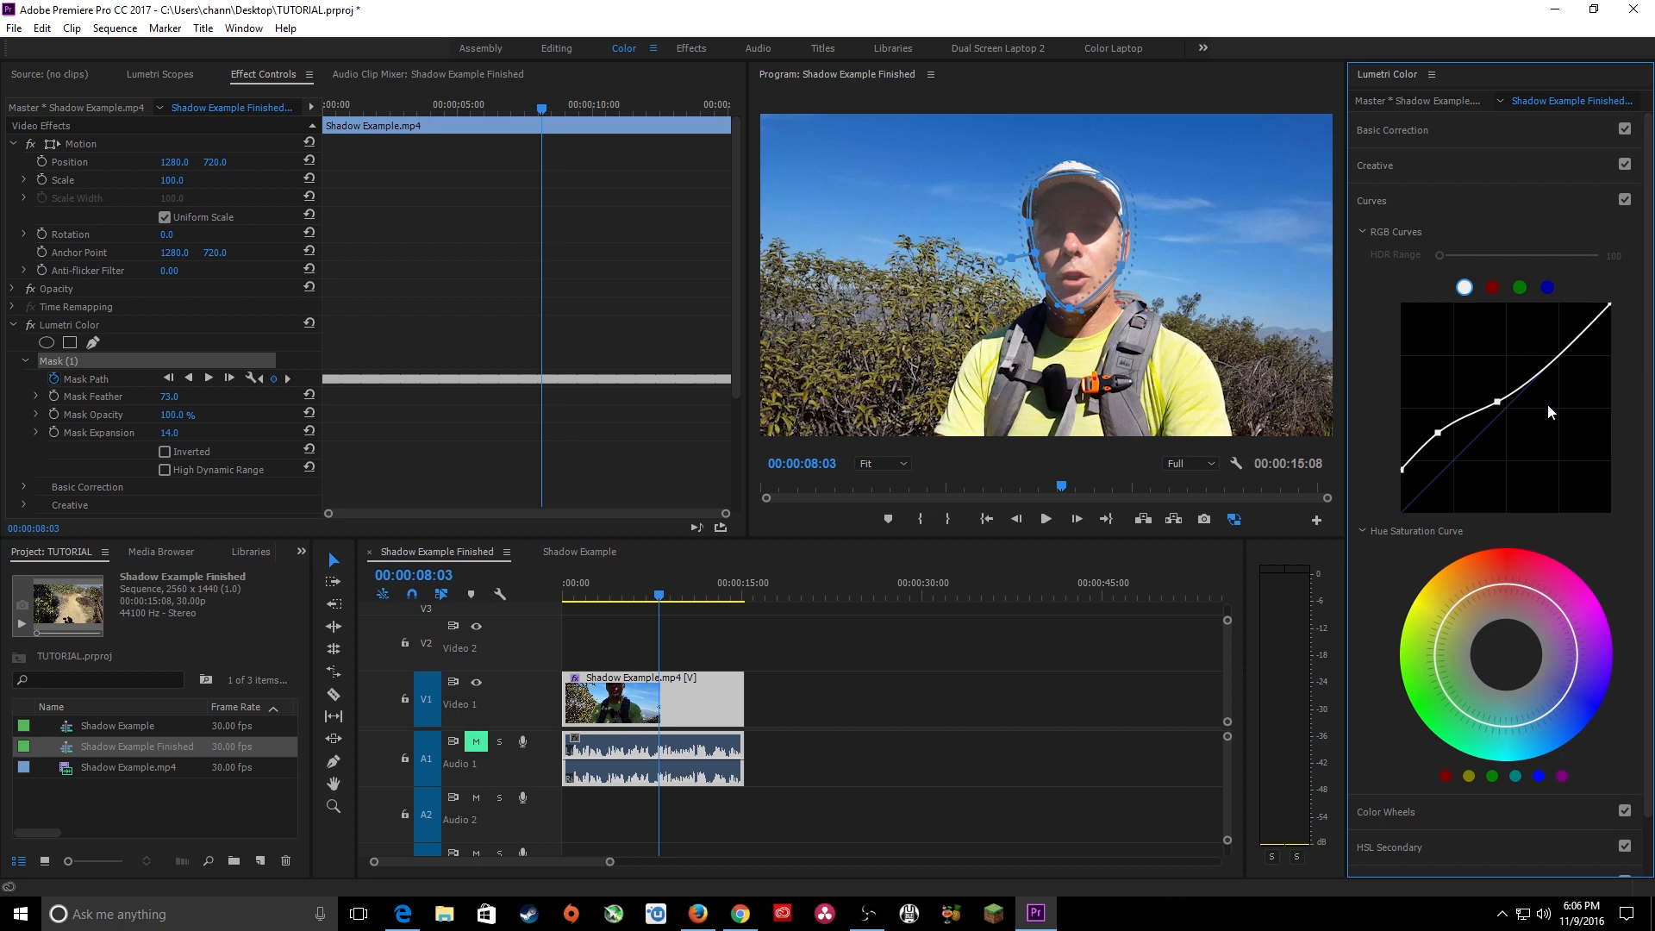
drag(1438, 433, 1501, 406)
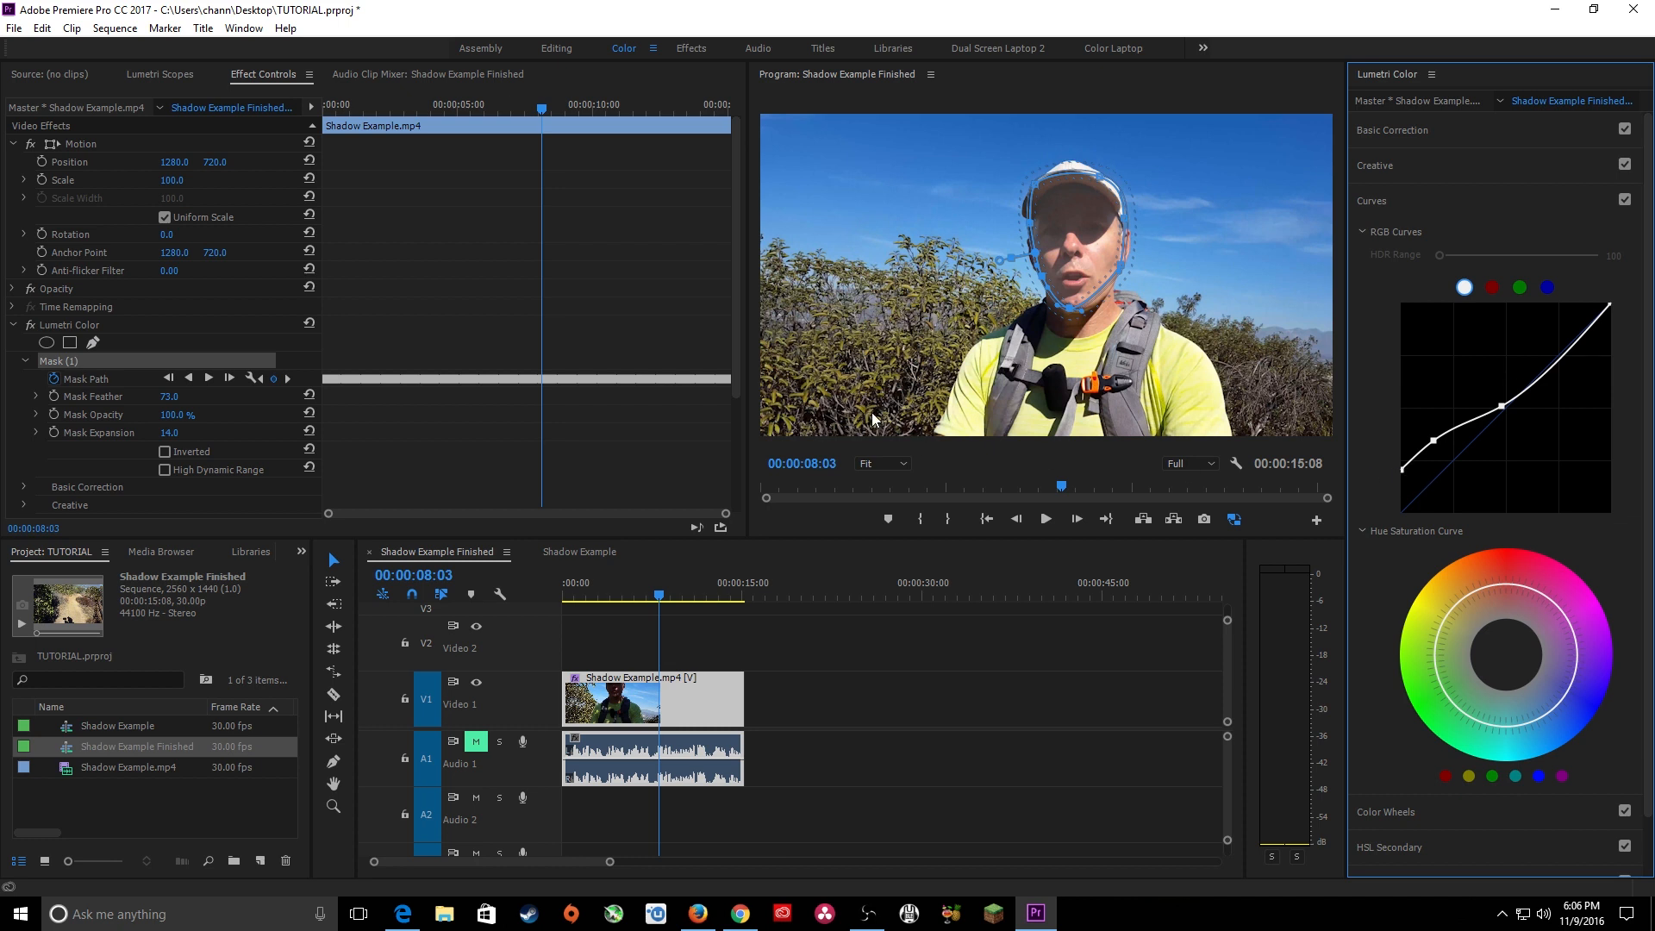
Compare the shot with Lumetri Color off and on, and set the face mask's opacity to 77.0 %.
click(31, 326)
click(31, 326)
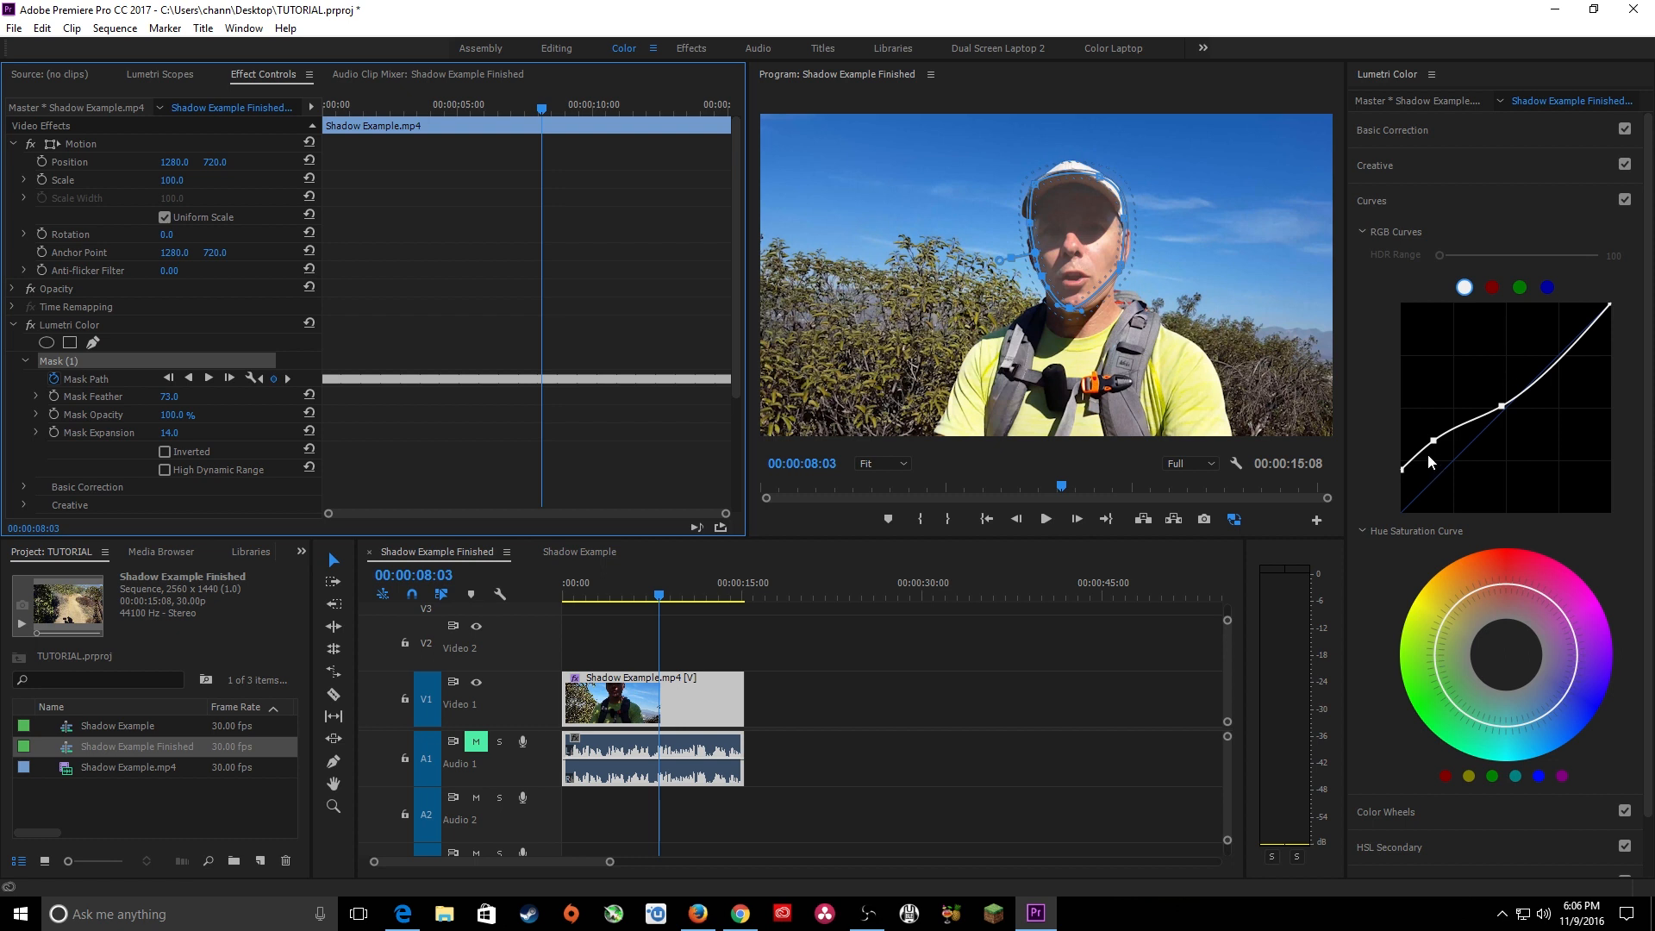
scroll(243, 380, down, 3)
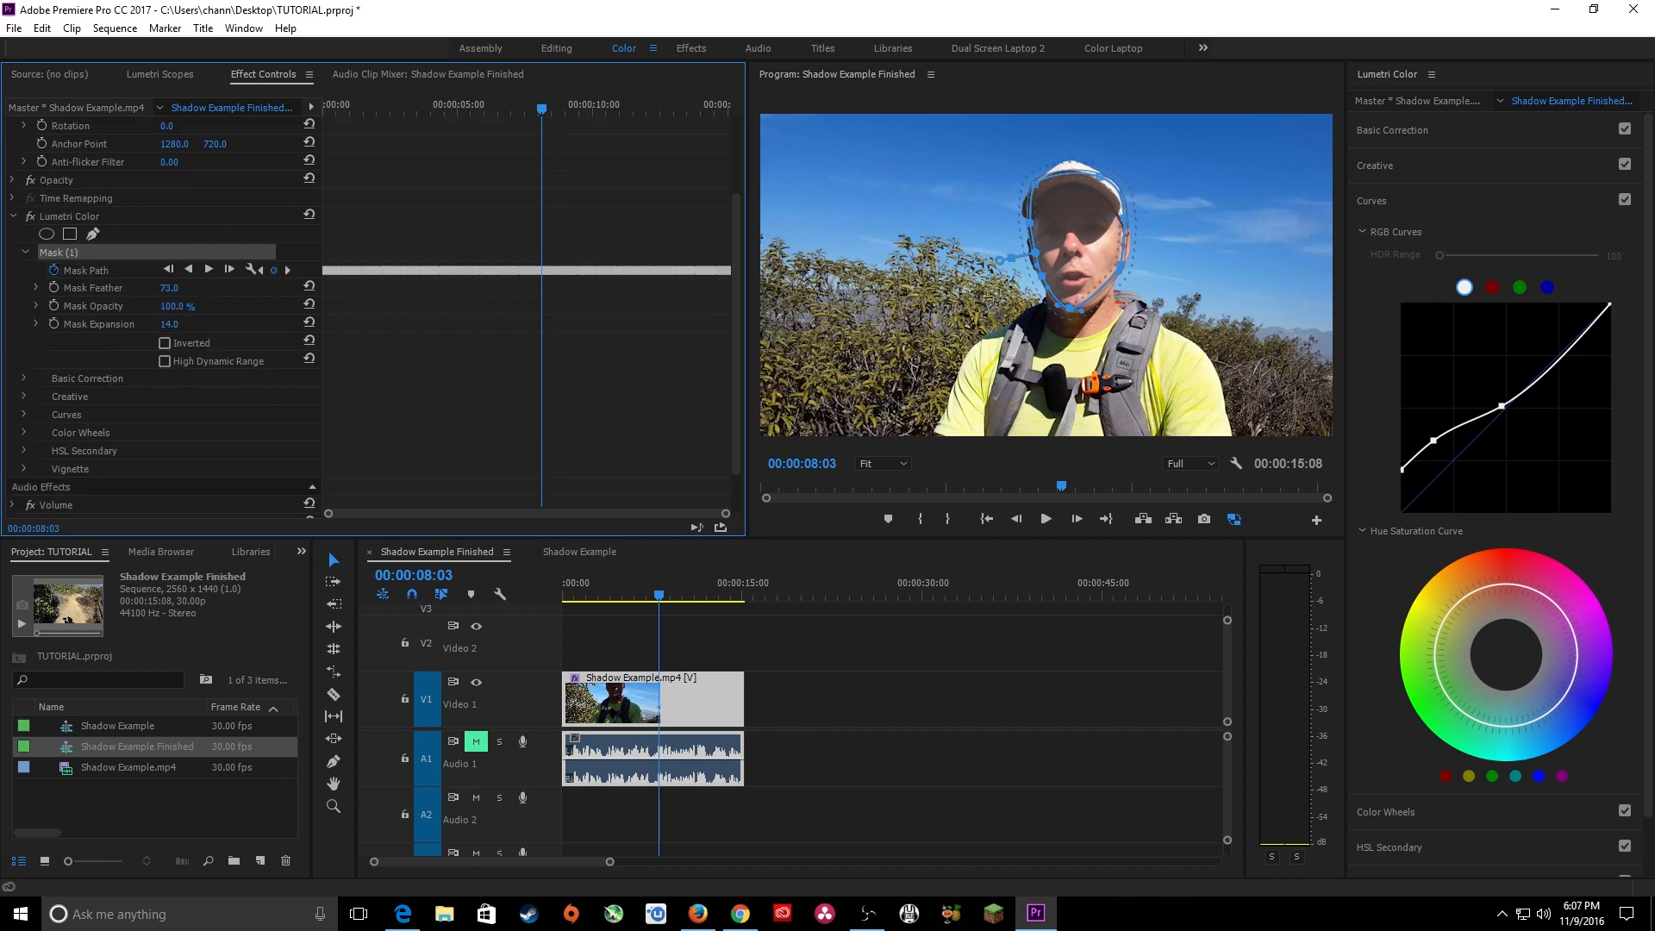
mouse_move(175, 307)
mouse_down()
mouse_move(126, 307)
mouse_move(171, 307)
mouse_up()
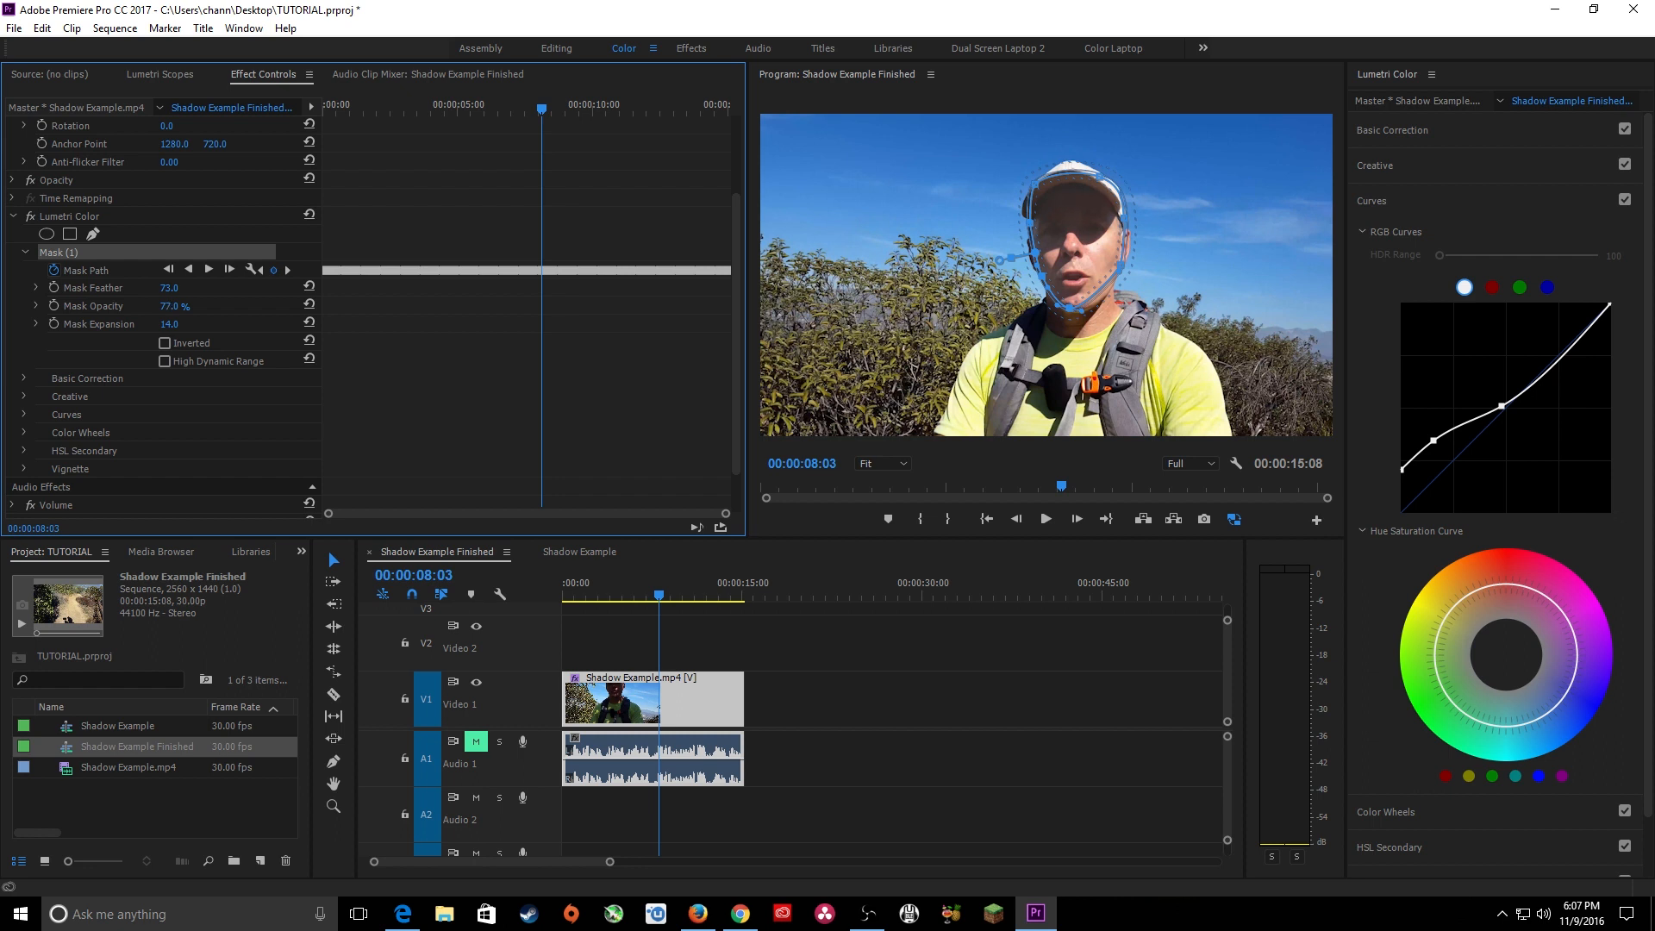
Lower the face mask's opacity to 67.0 %, checking the blend by playing the sequence from near its start.
drag(175, 307, 181, 307)
drag(665, 583, 566, 601)
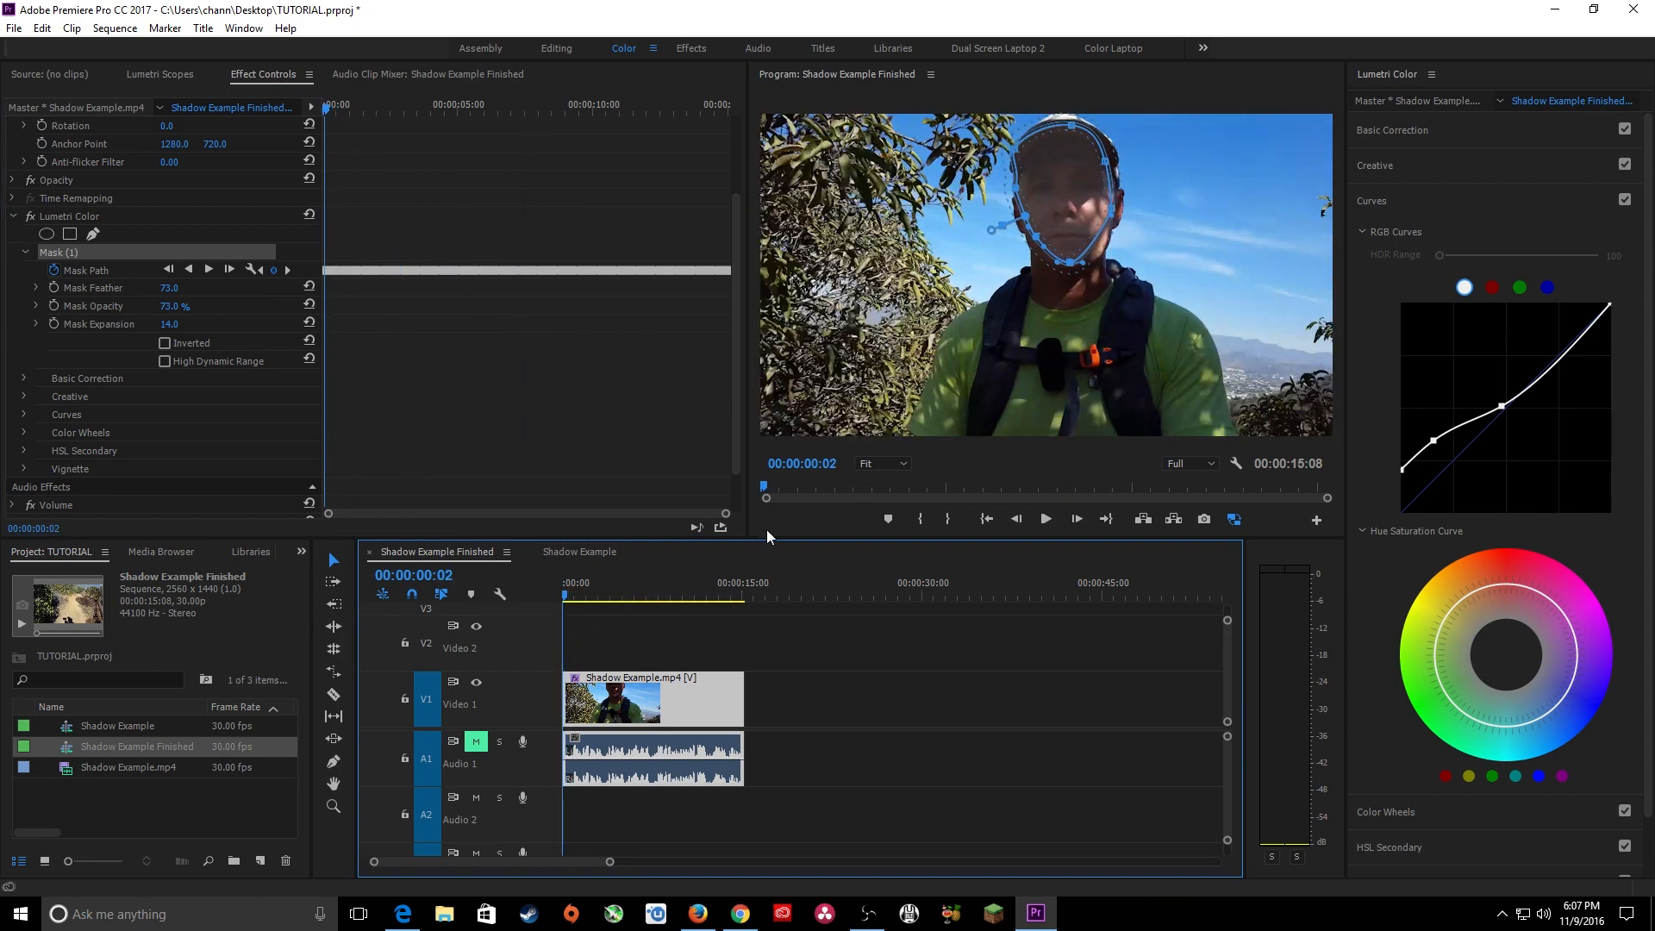
key(space)
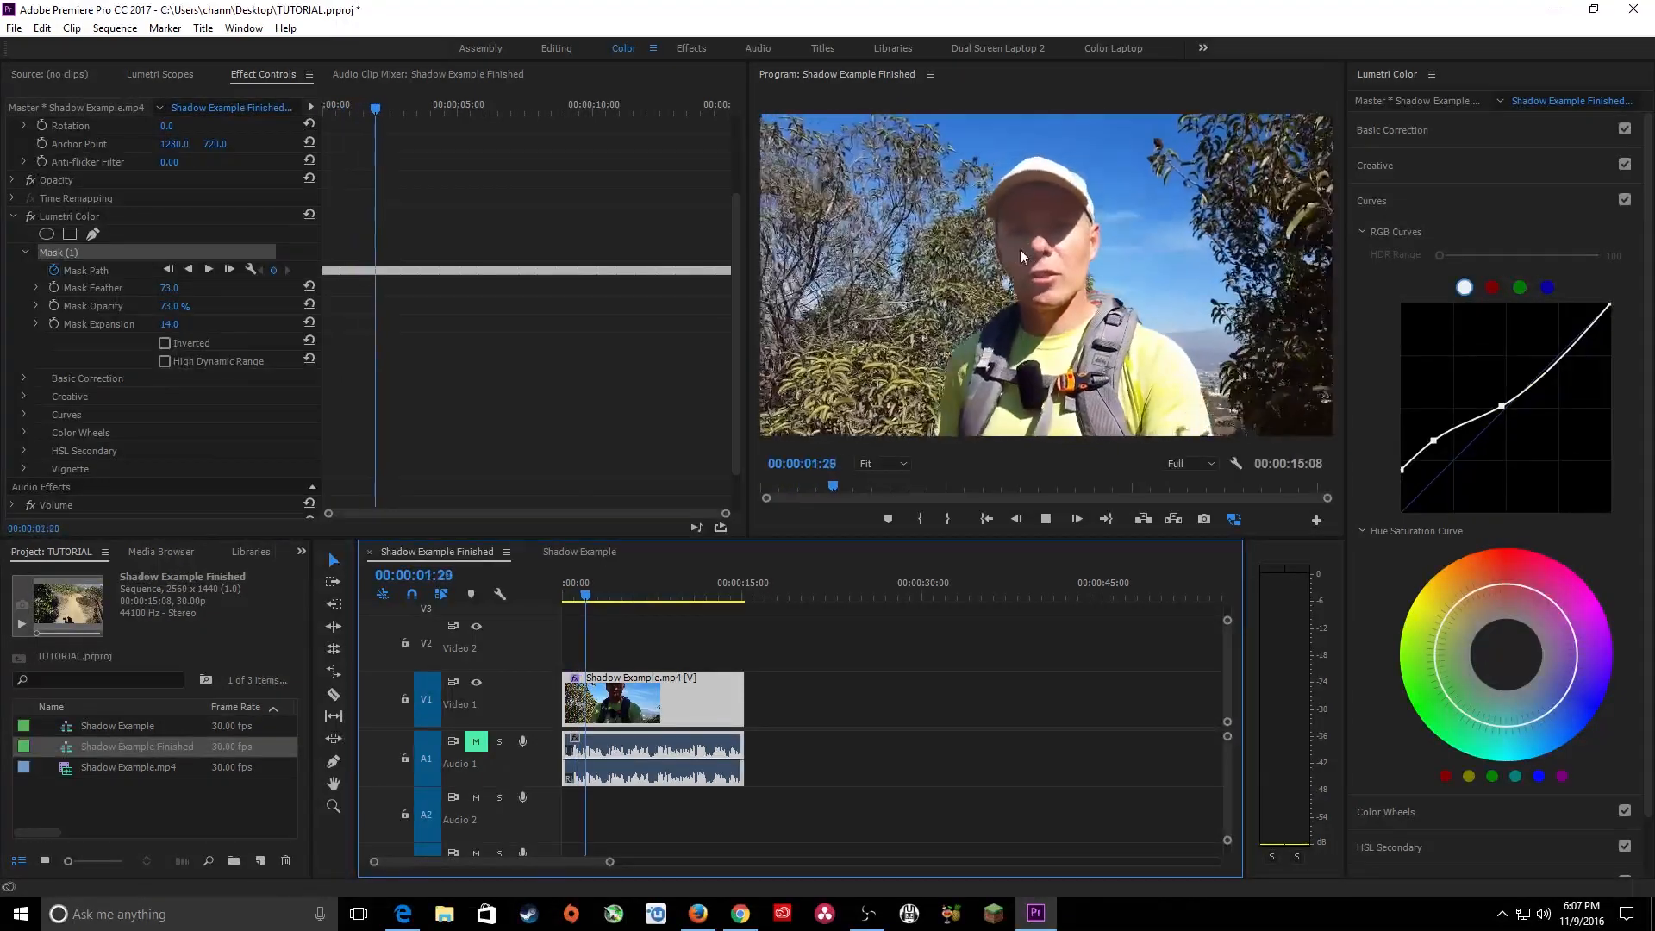
key(space)
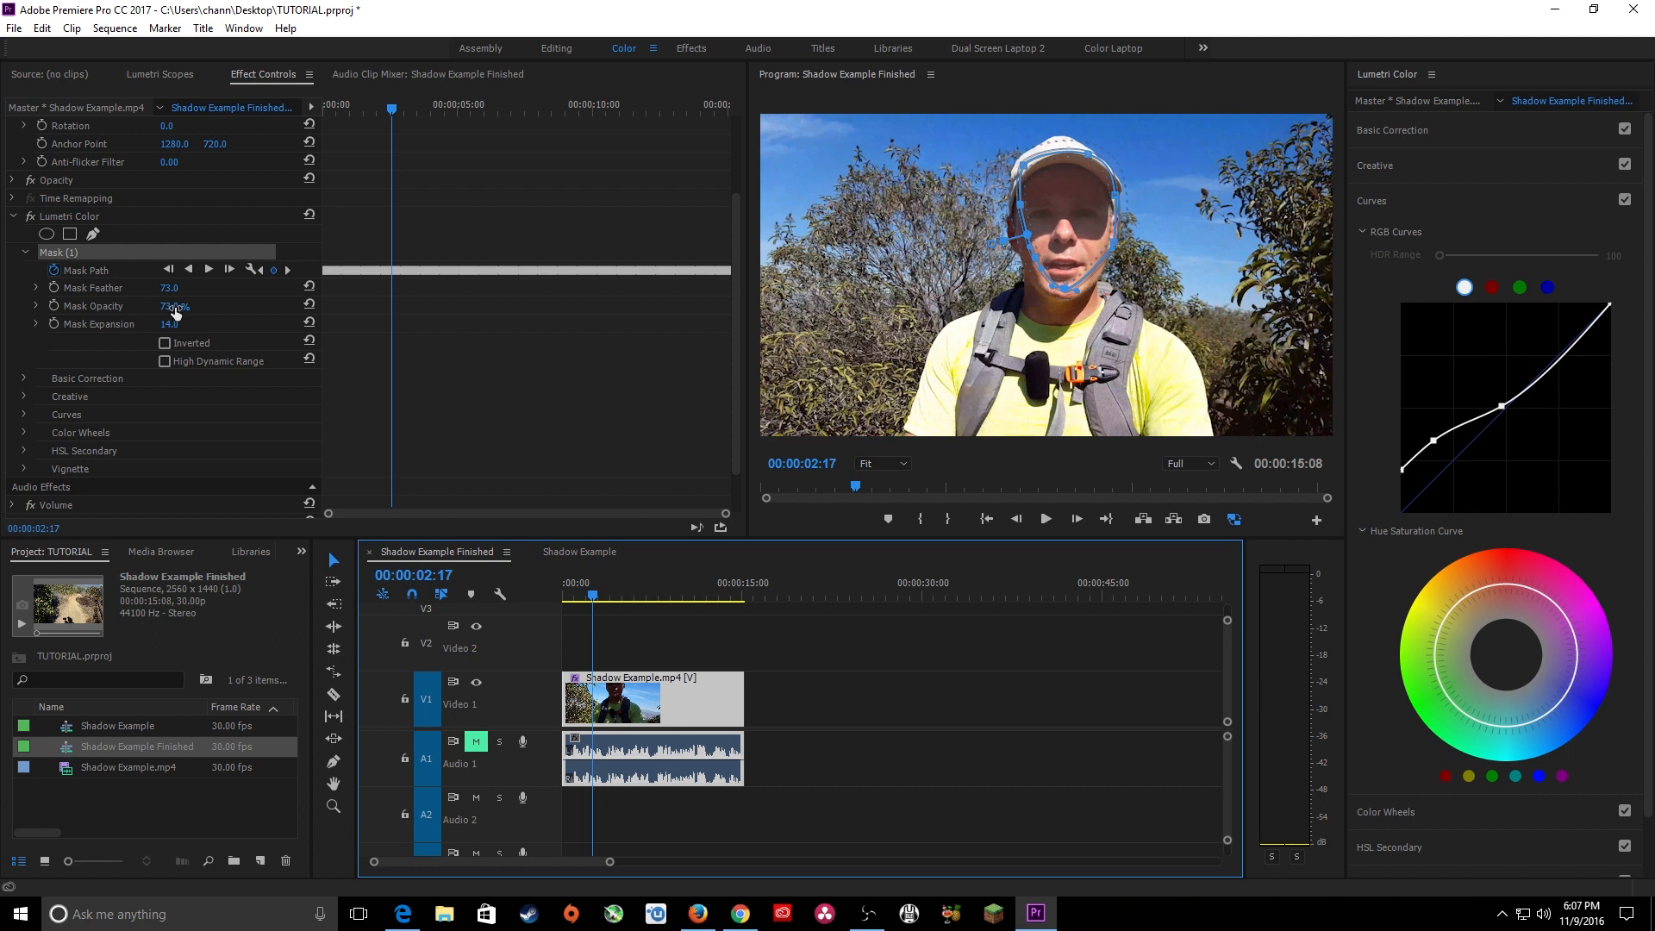
drag(175, 309, 184, 308)
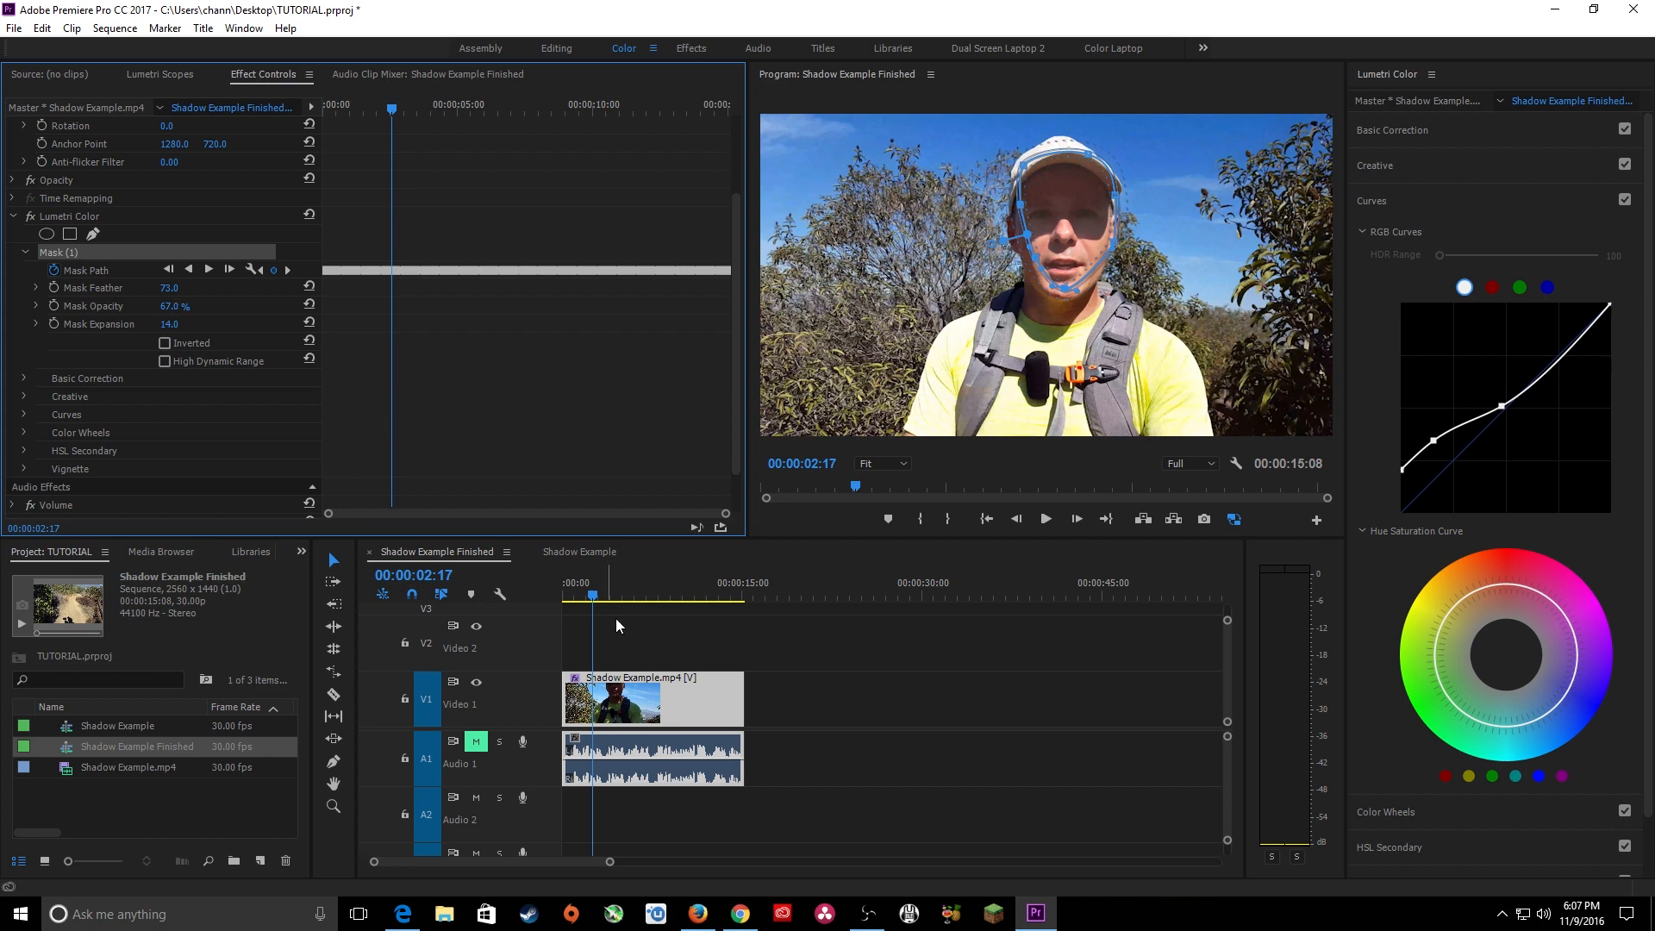
At the start of the sequence, set the face mask's feather to 85.0.
drag(592, 596, 561, 596)
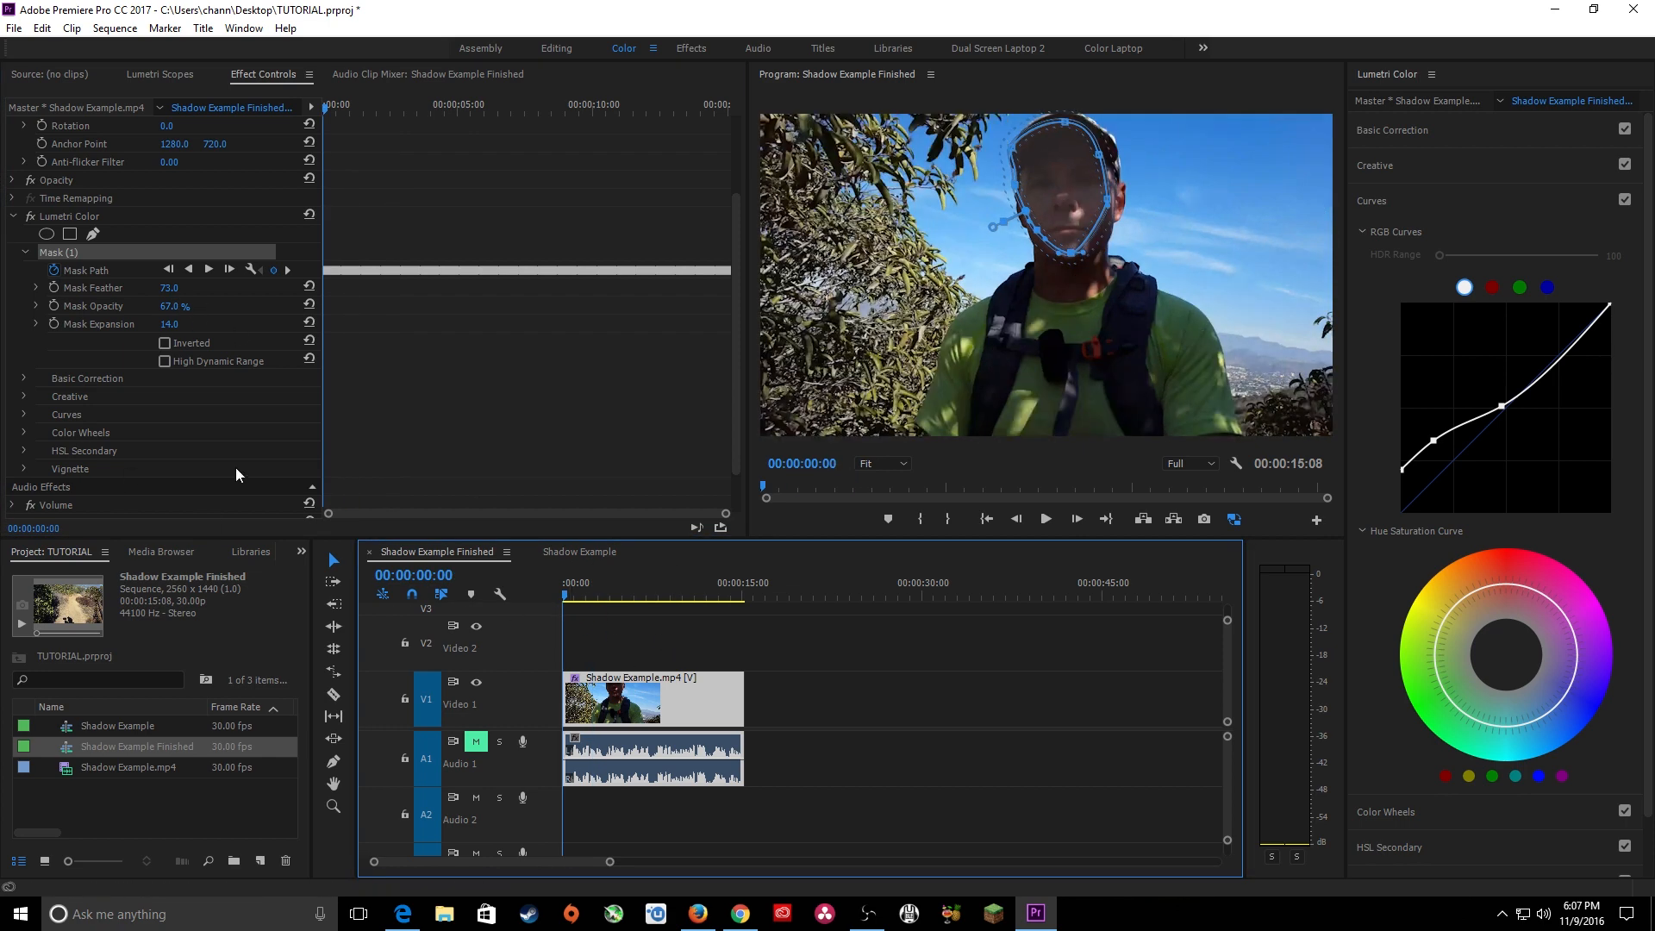
click(171, 289)
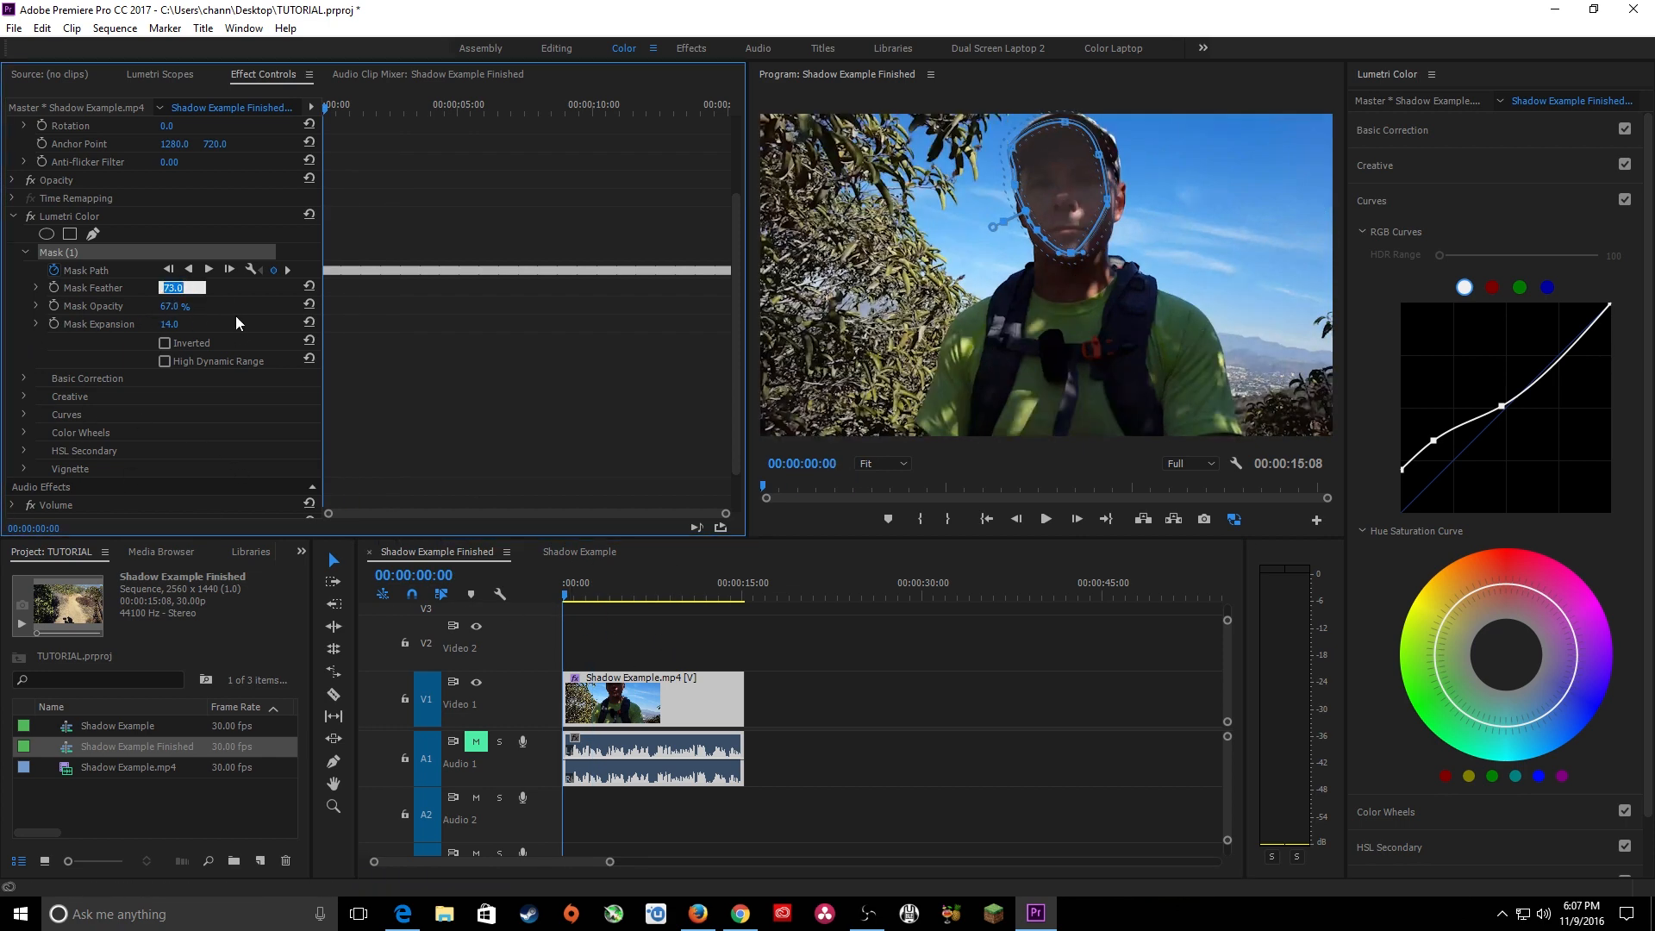
click(235, 315)
click(175, 288)
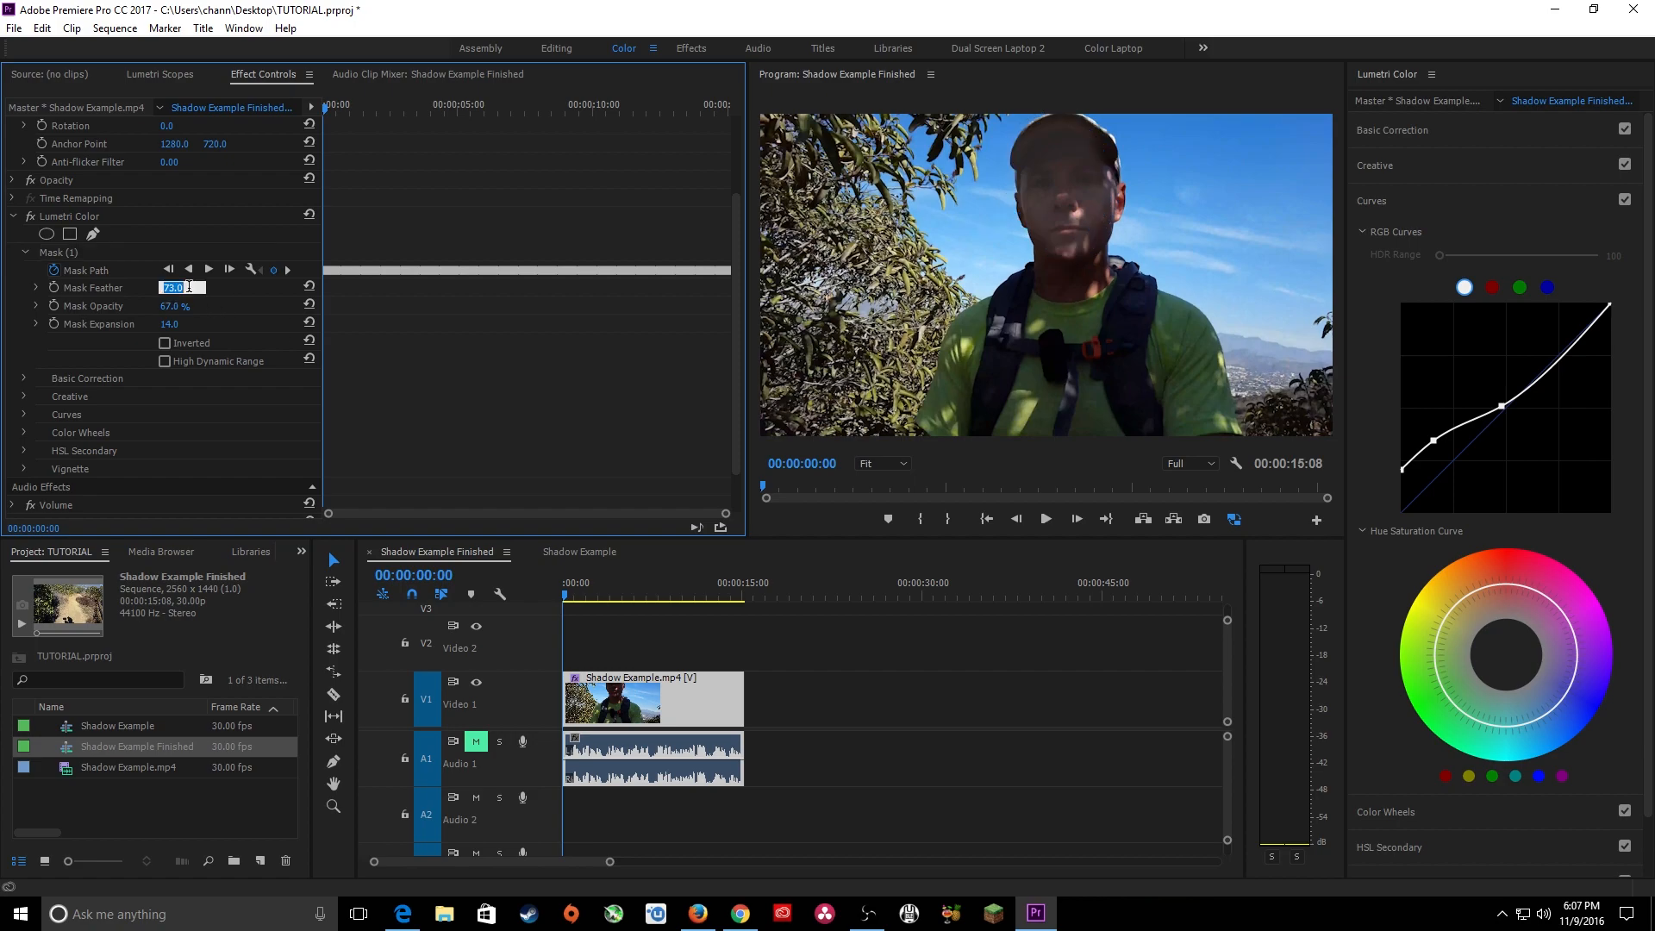
text(85)
key(Return)
Play the sequence to check the softer face mask, comparing the shot with Lumetri Color off and on at 00:00:06:10.
key(space)
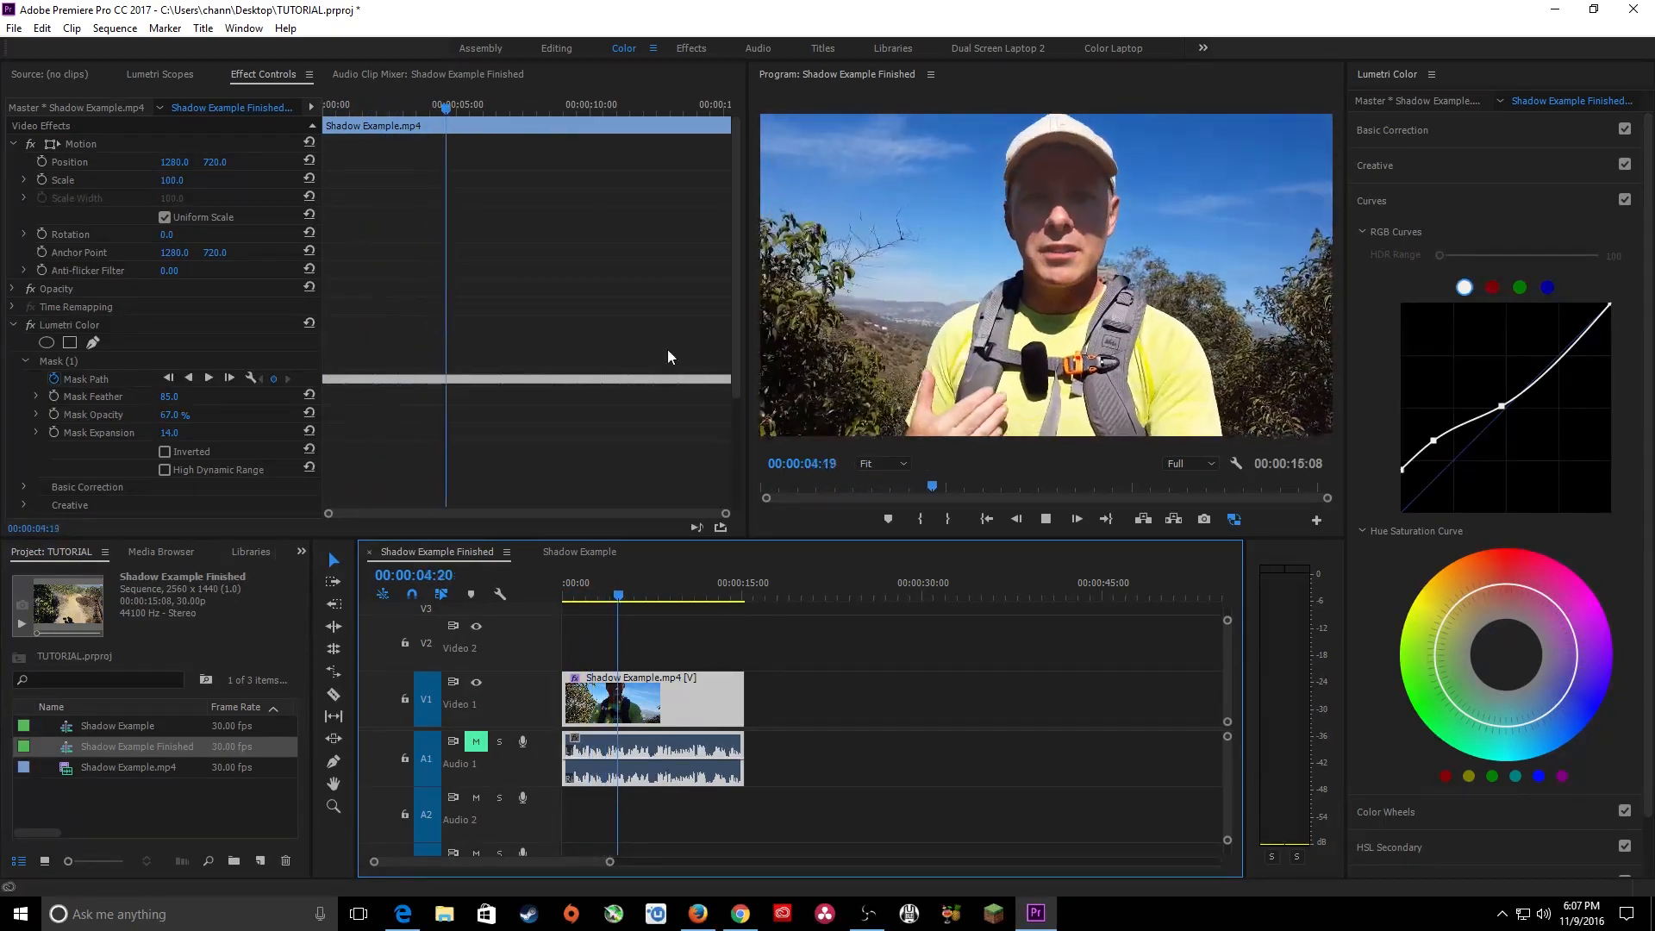
key(space)
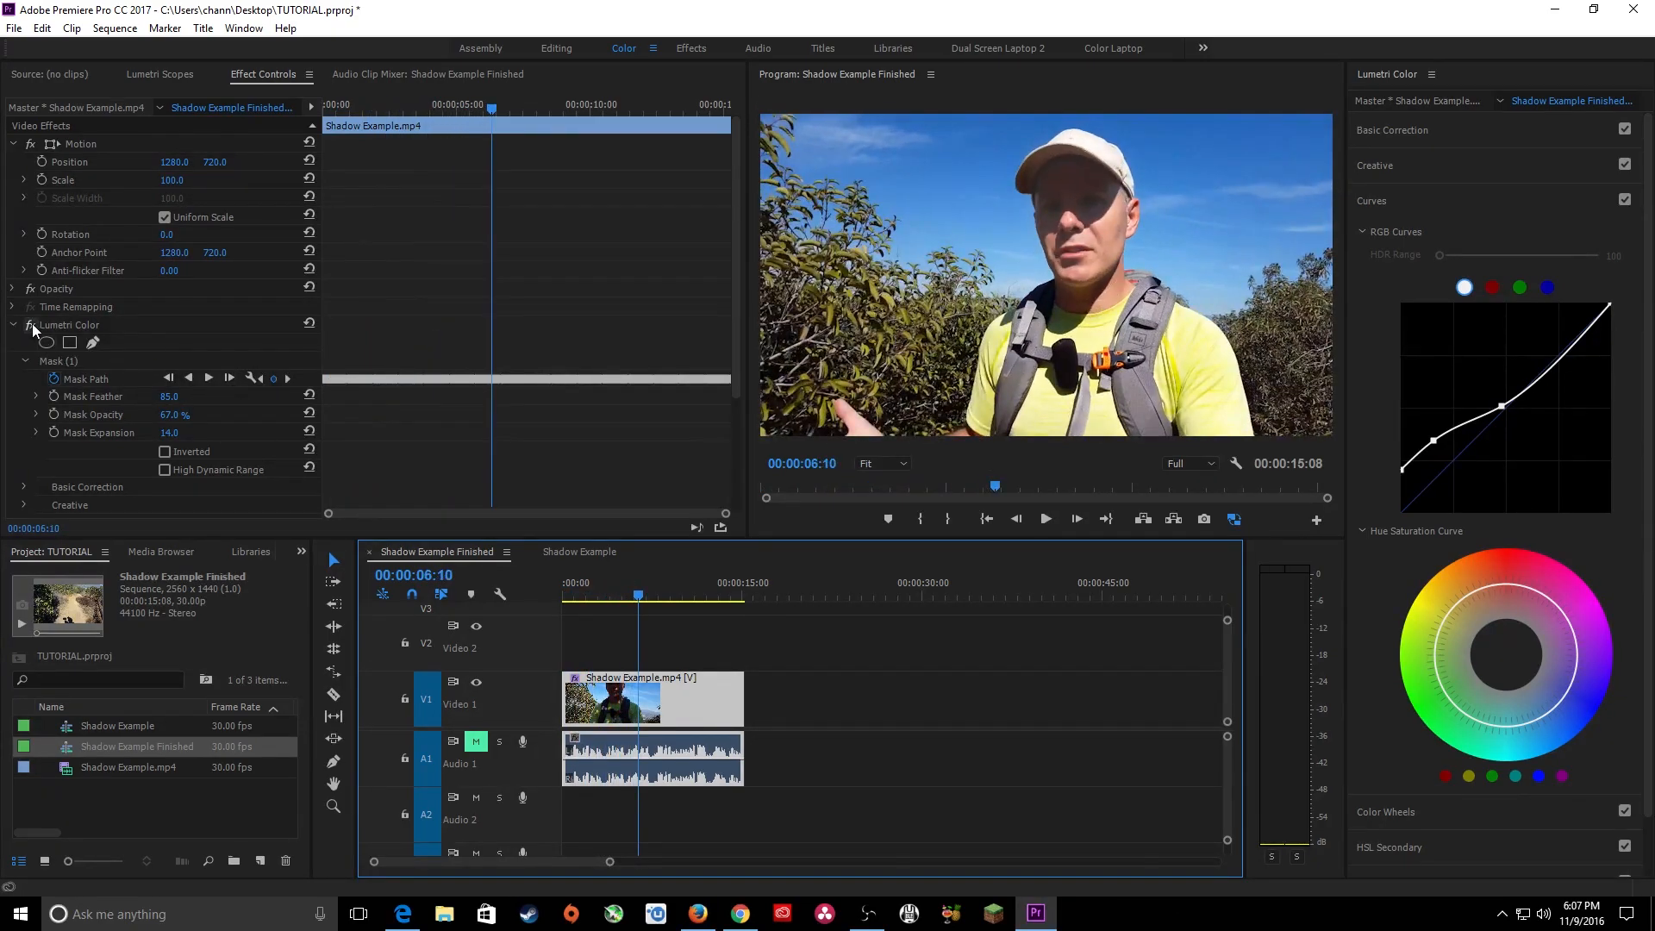
click(32, 325)
click(32, 324)
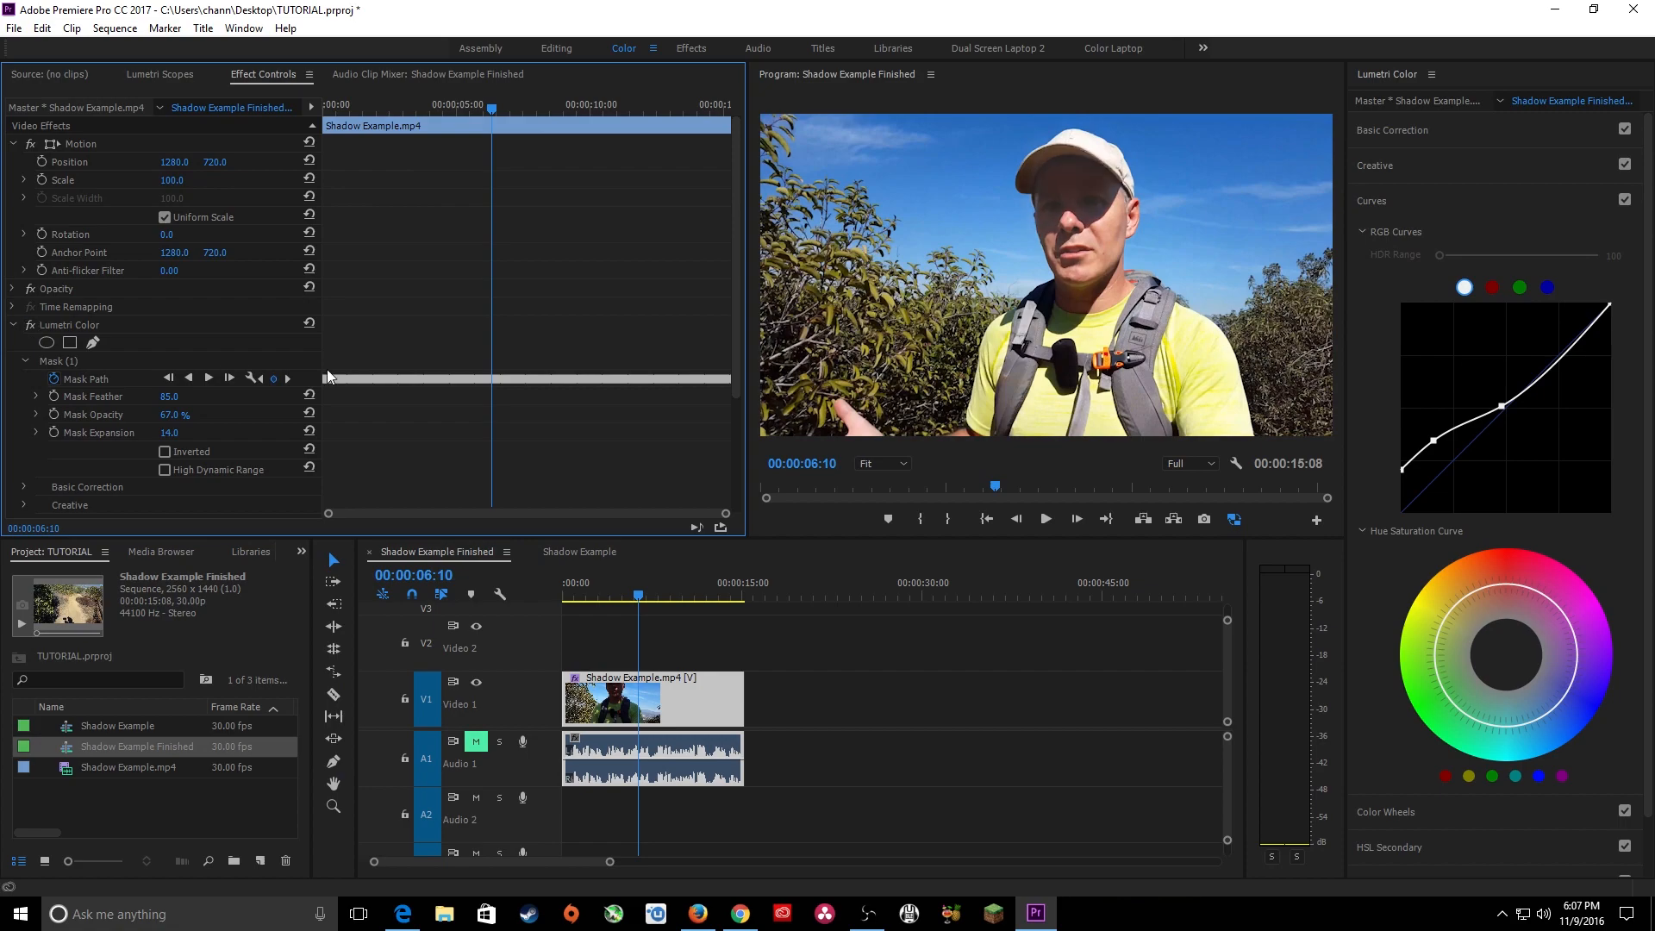
key(space)
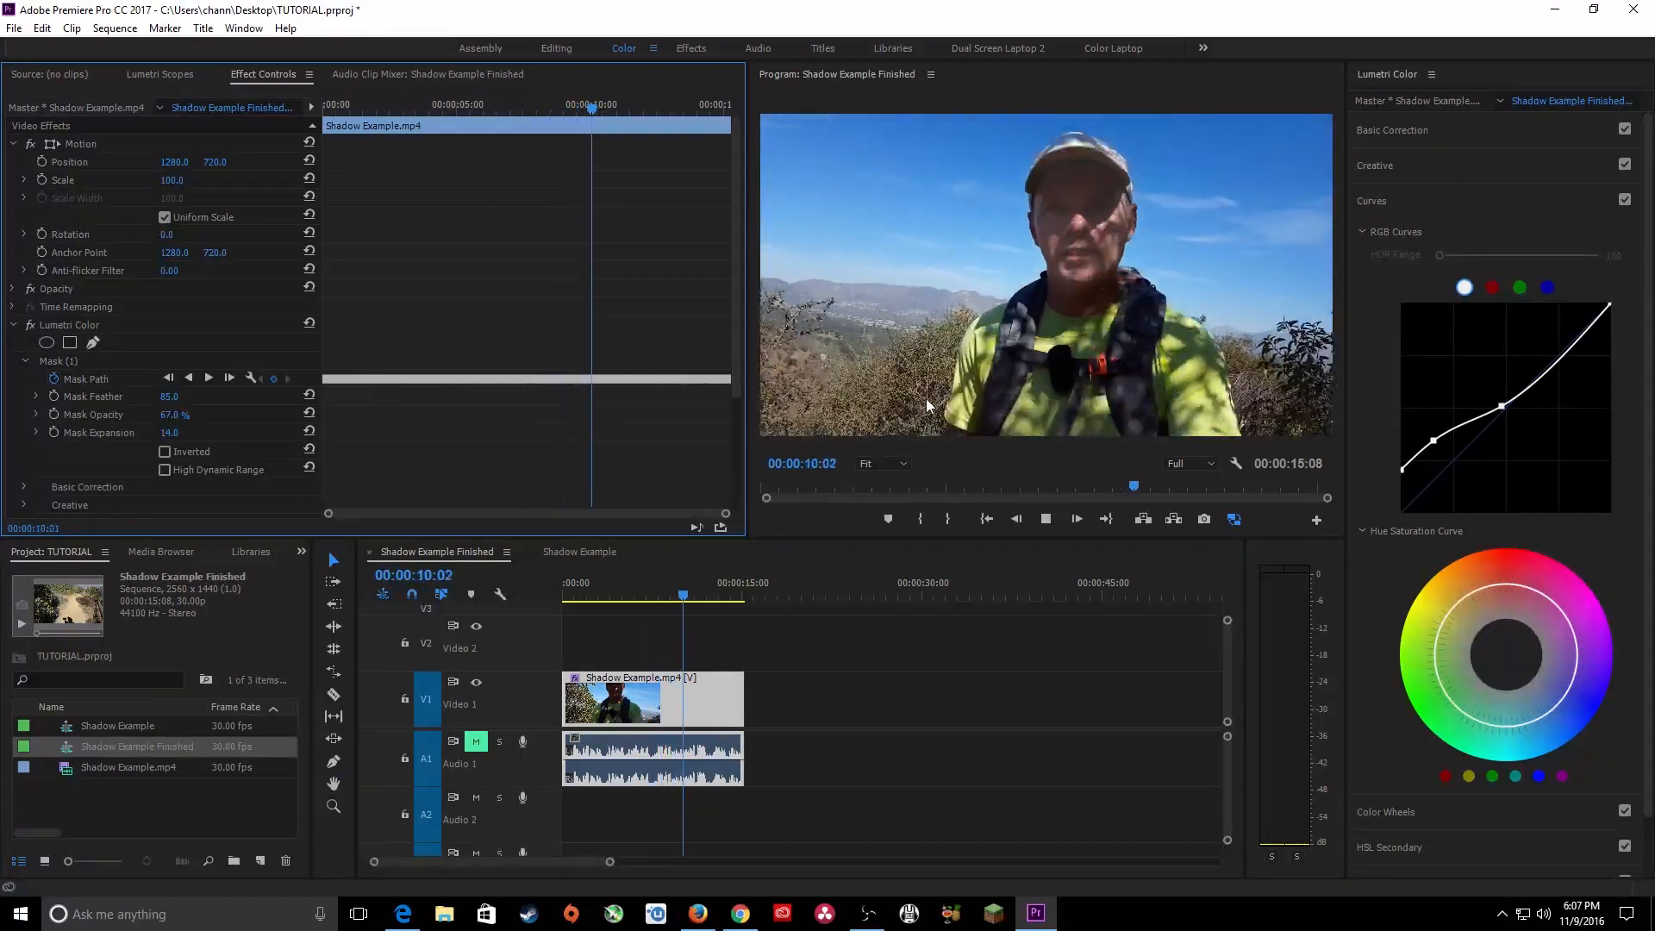
key(space)
Collapse the Lumetri Color effect holding the face mask and rename it FACE.
click(13, 325)
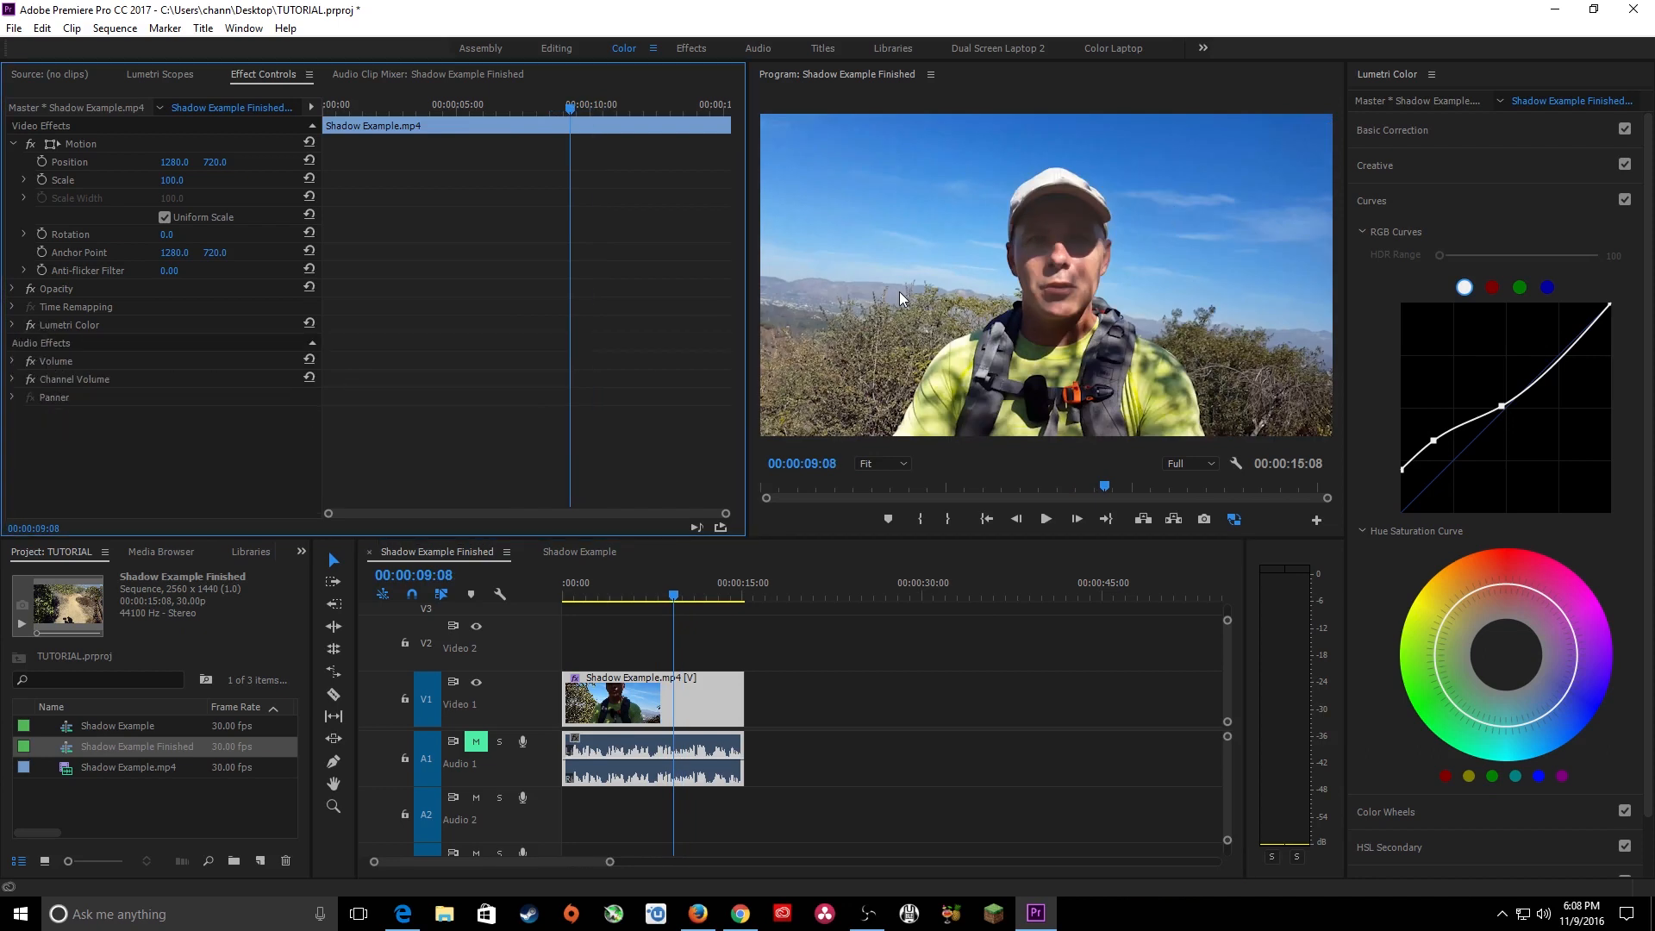
click(76, 322)
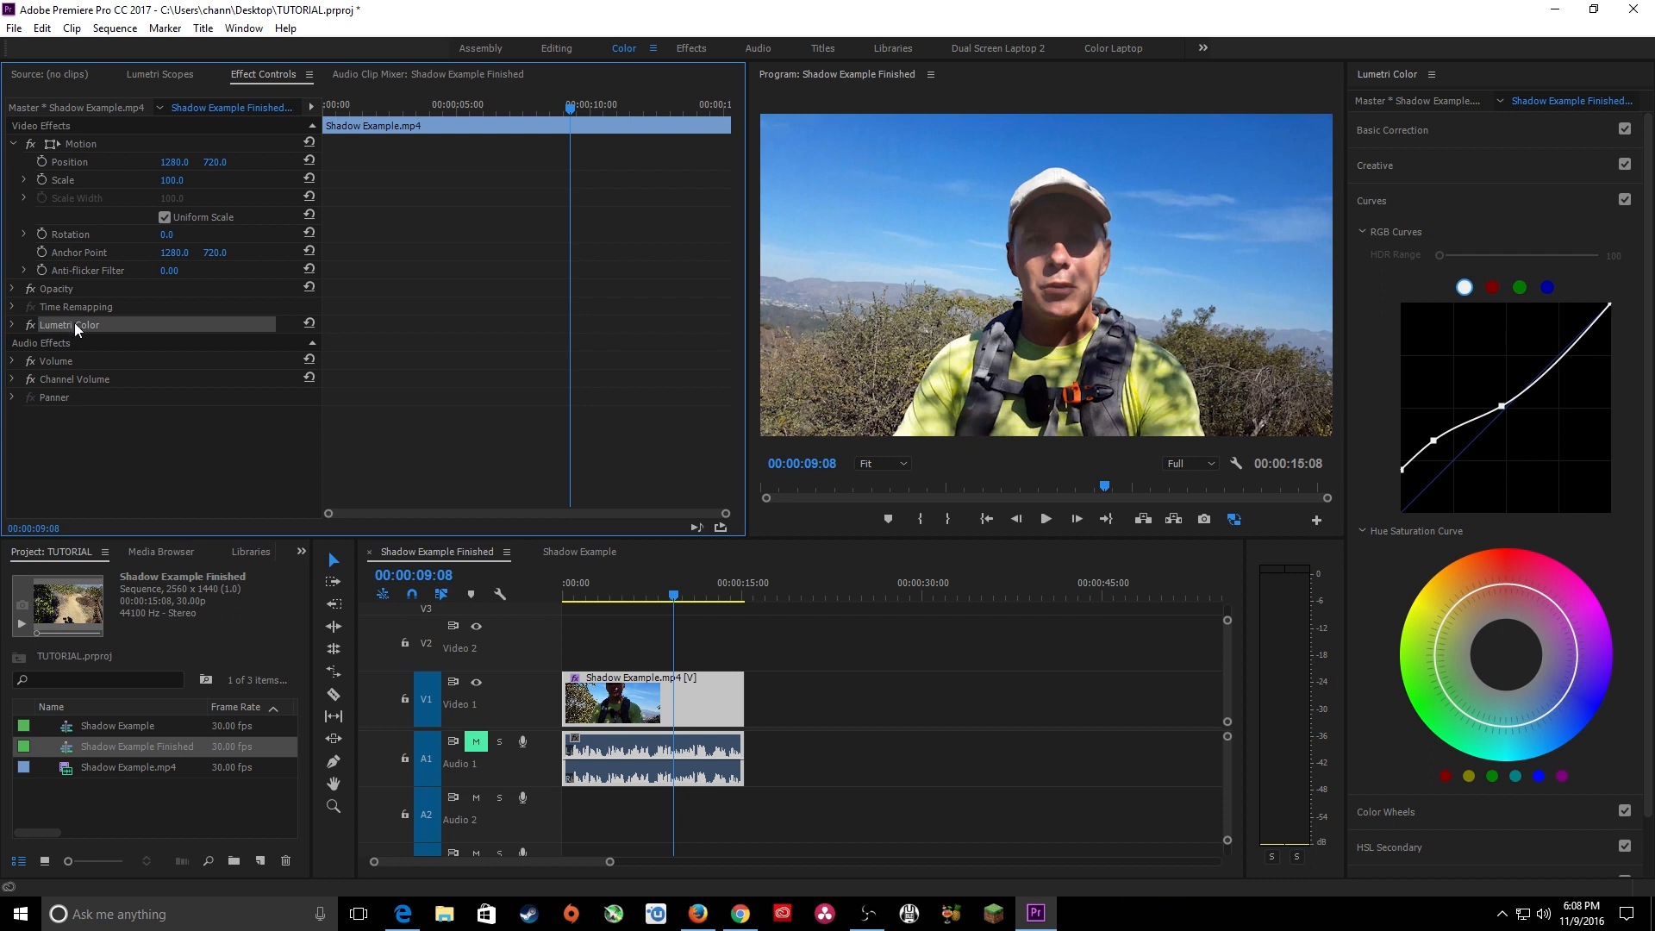
right_click(75, 321)
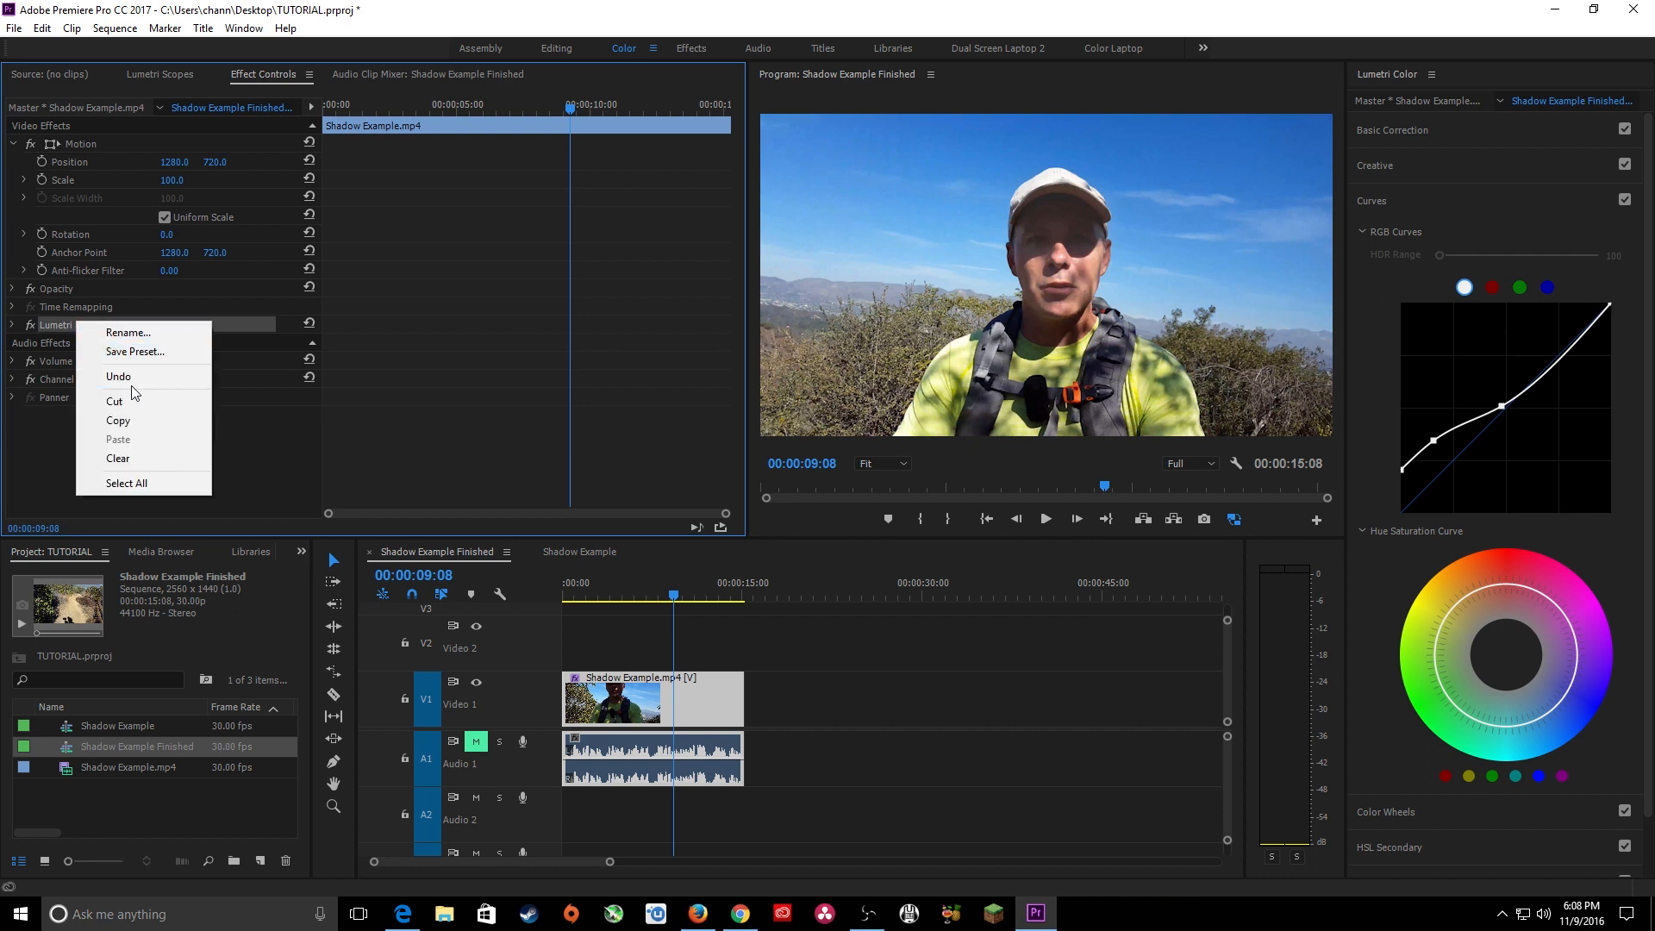
click(152, 335)
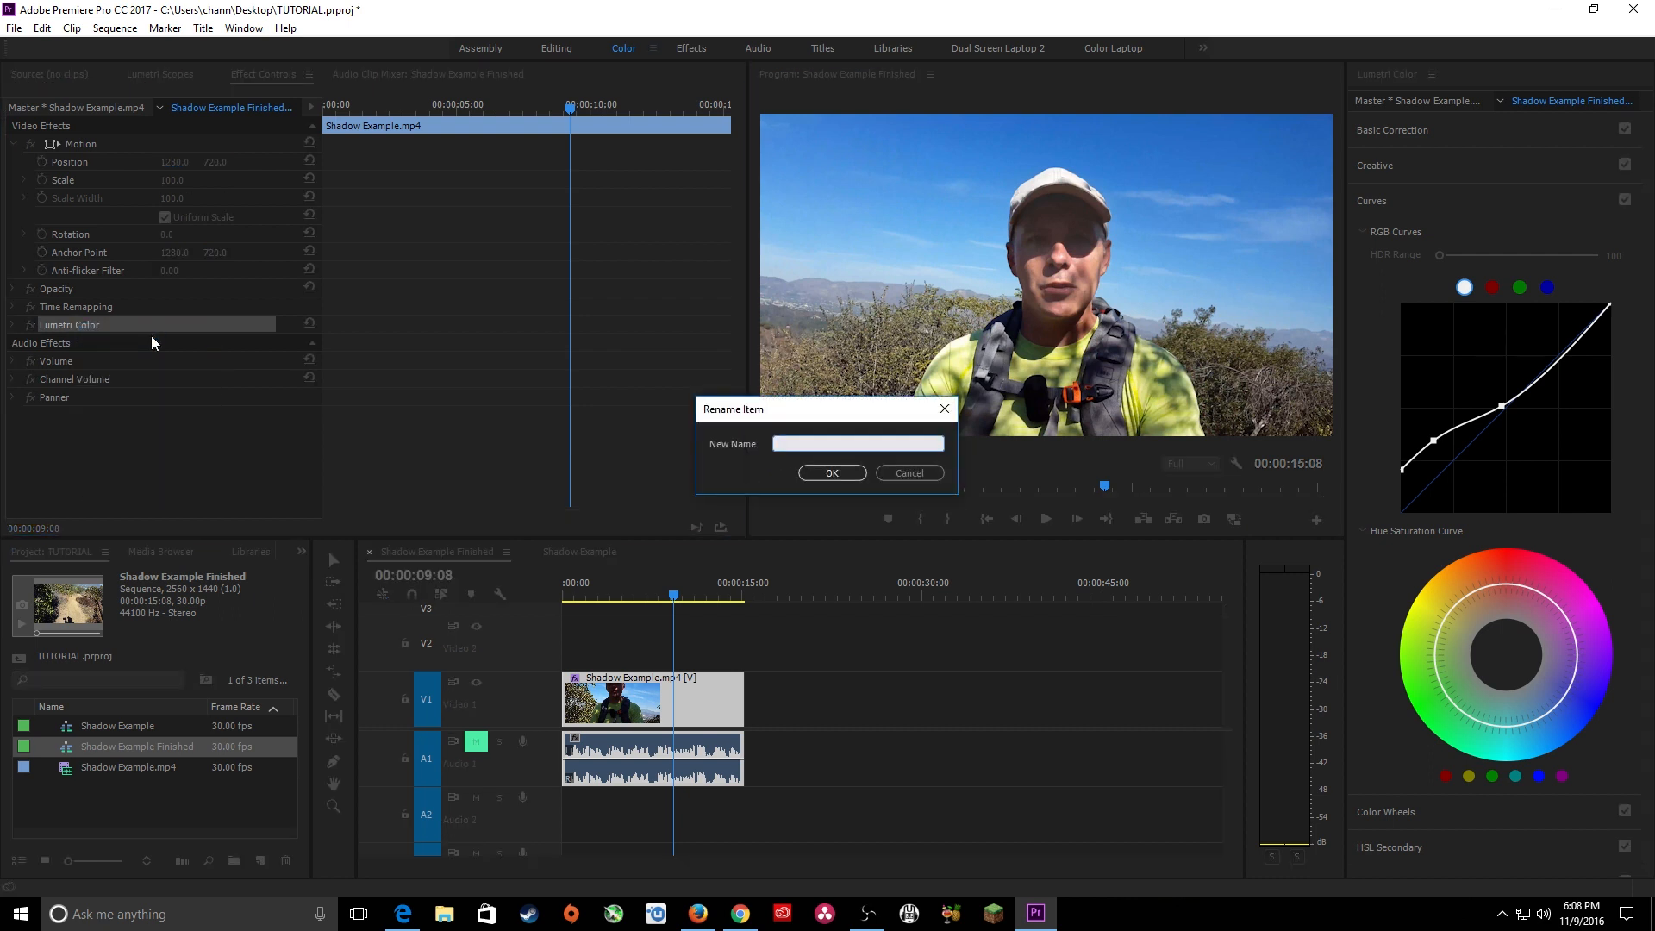
text(FACE)
key(Return)
Search the effects for "lumetri" and add a second Lumetri Color effect to the clip below the FACE one.
click(300, 552)
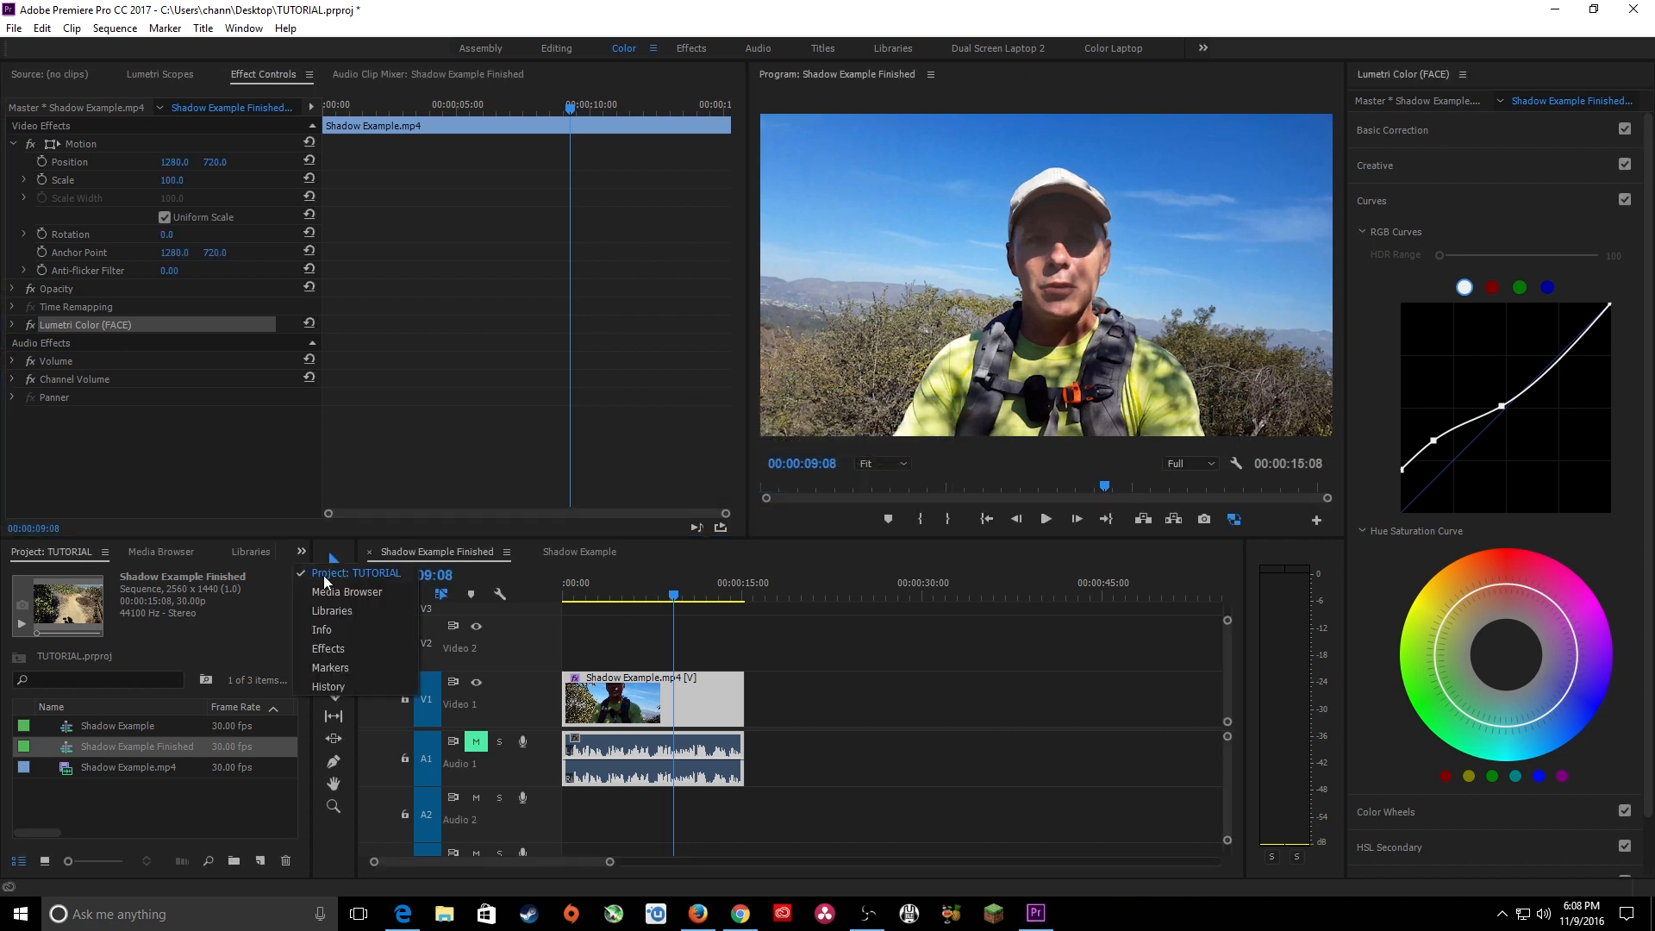
click(327, 648)
click(71, 576)
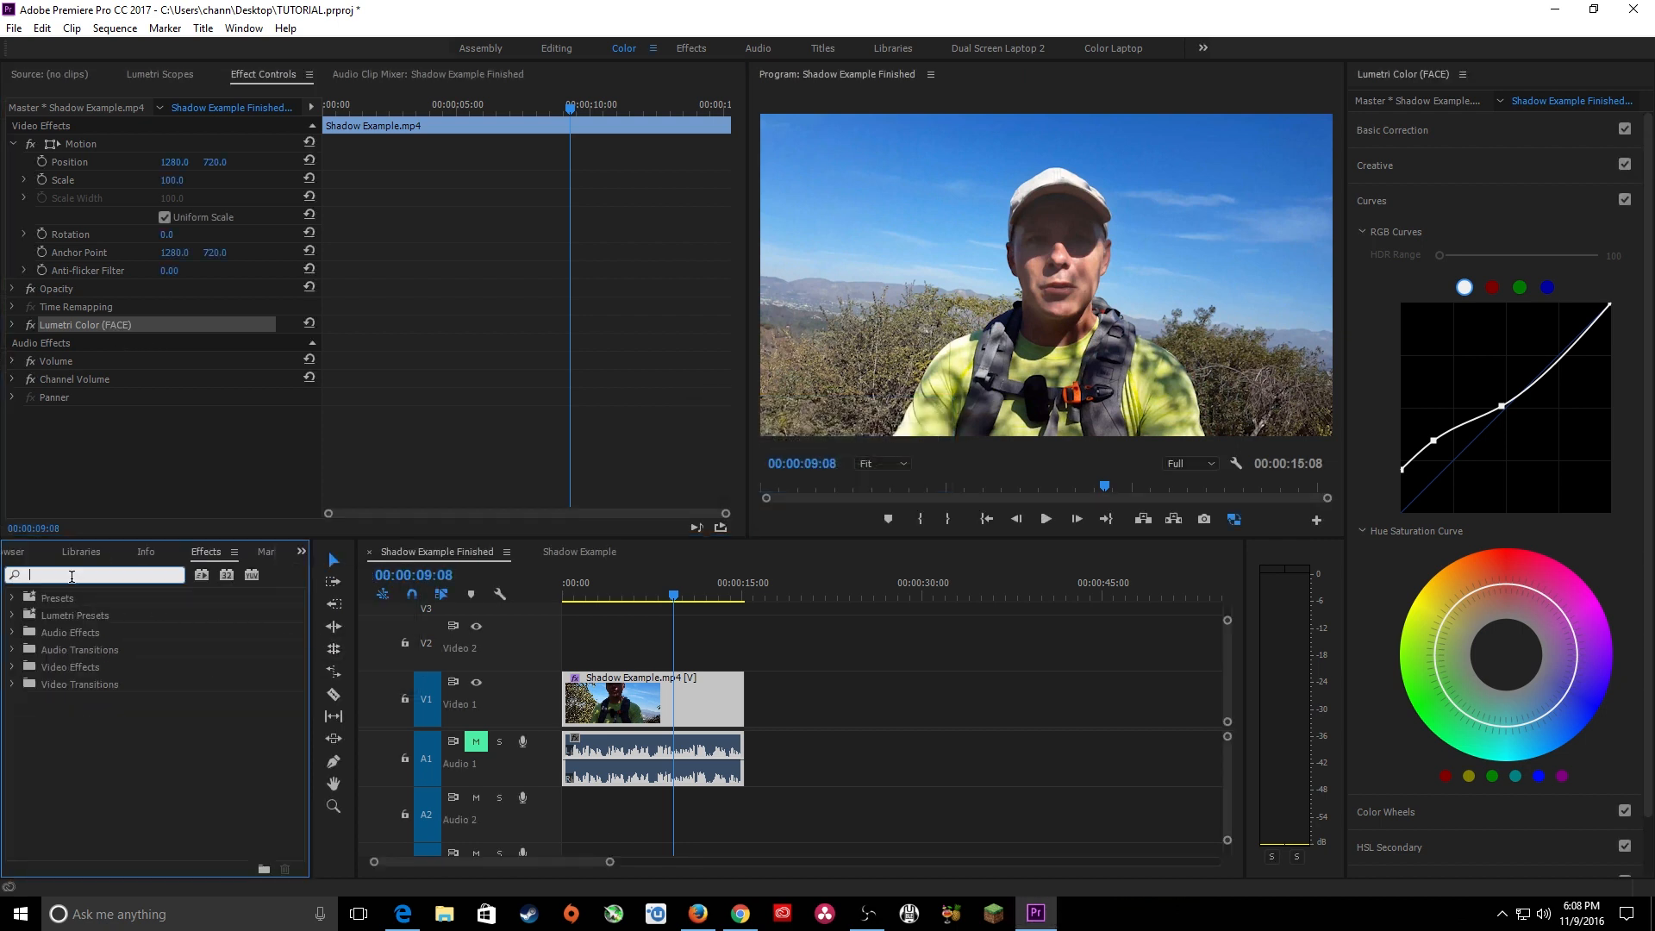
text(lumetri)
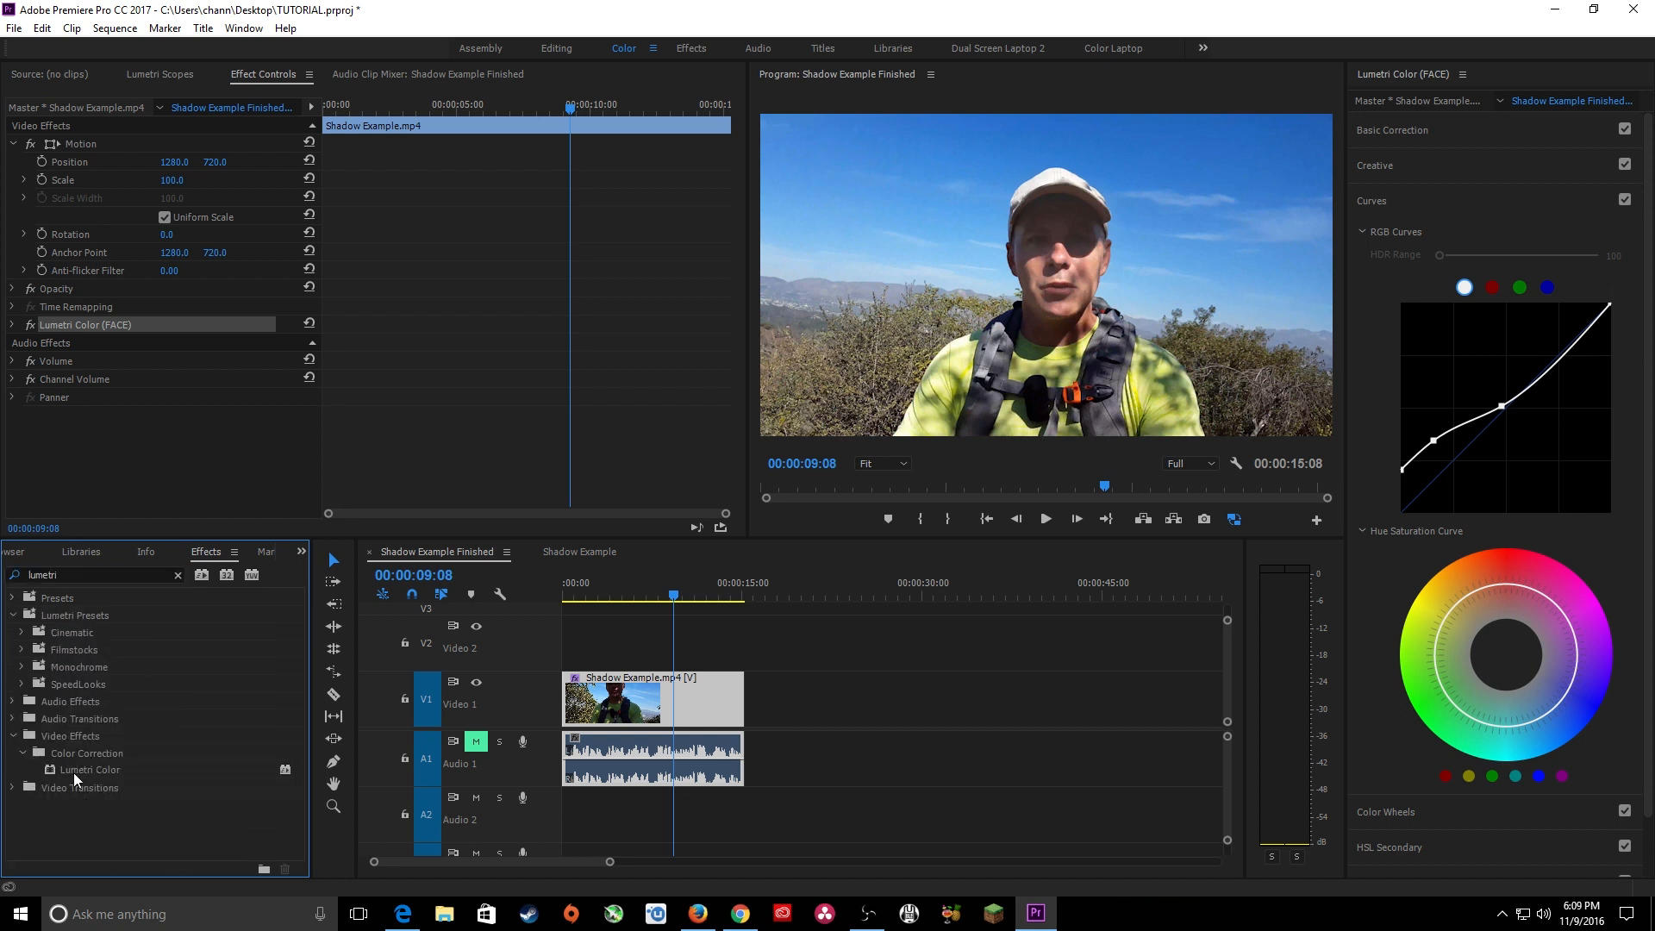
drag(74, 772, 72, 343)
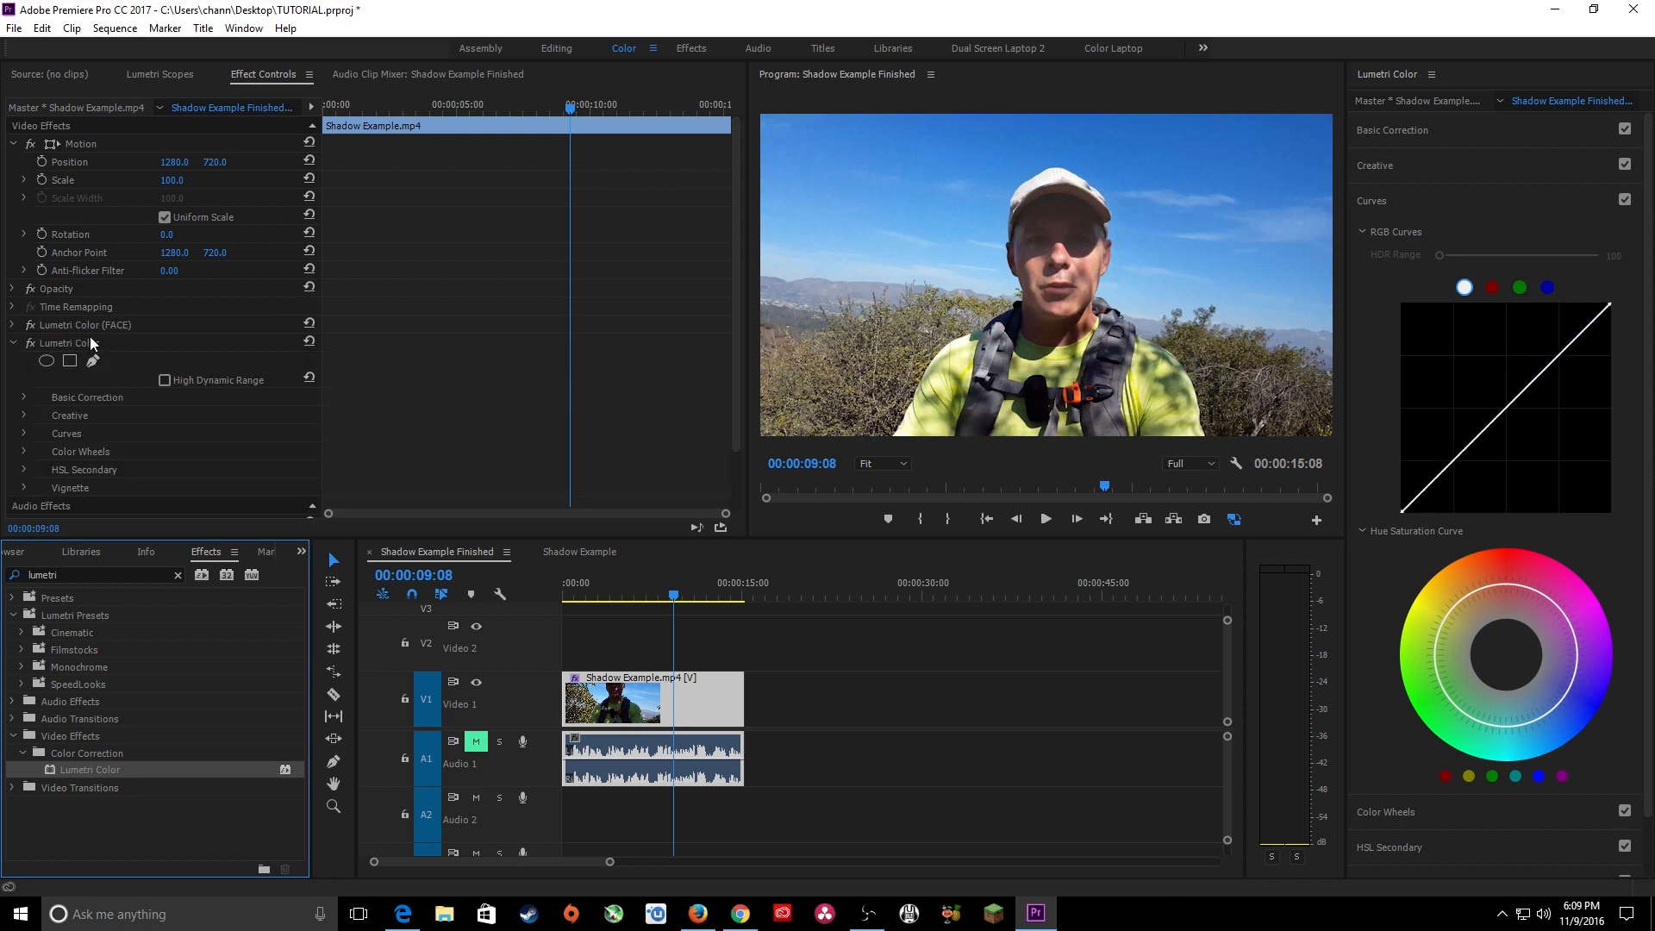
Enable High Dynamic Range for the new, unmasked Lumetri Color effect.
click(93, 344)
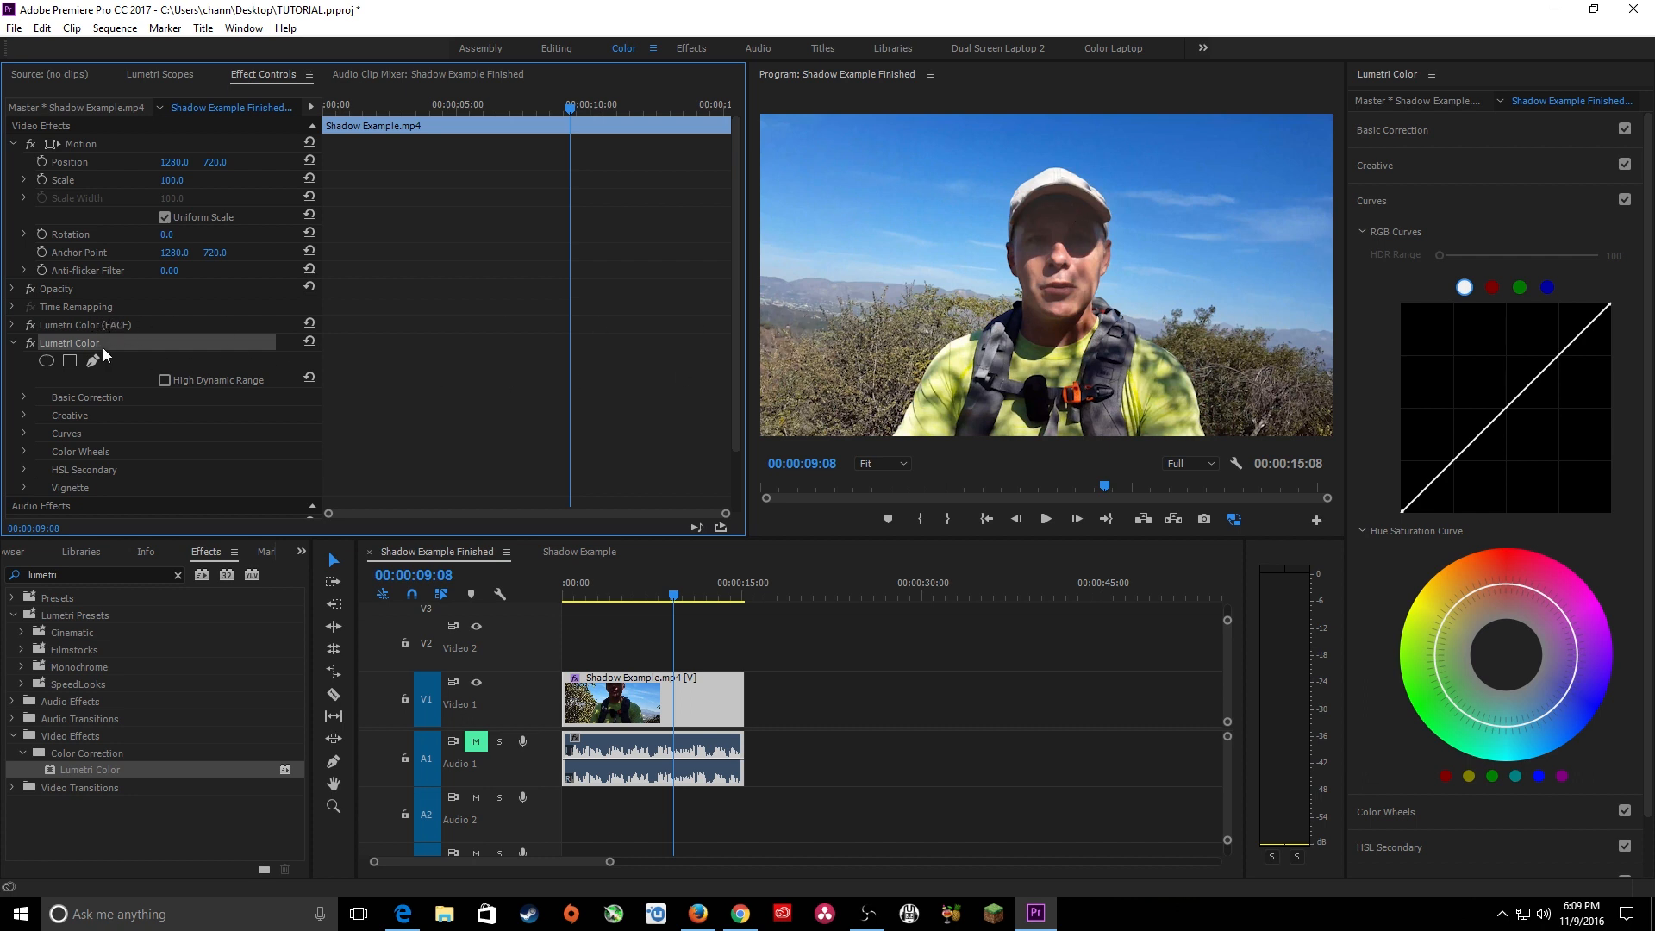
scroll(170, 400, down, 1)
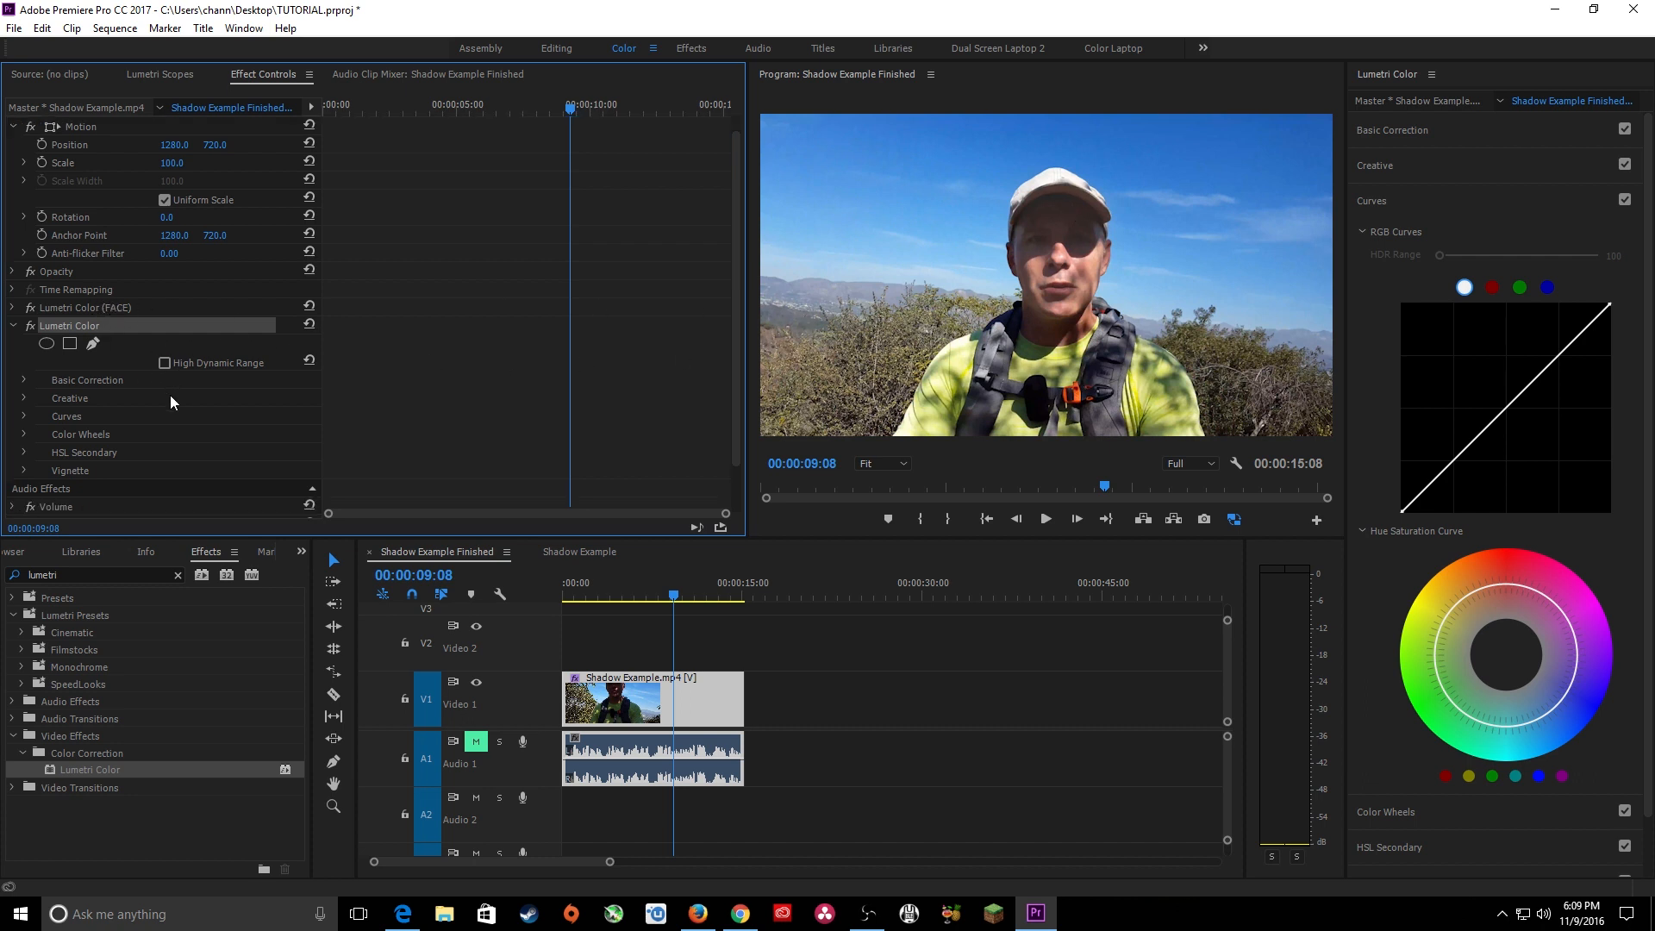
click(164, 364)
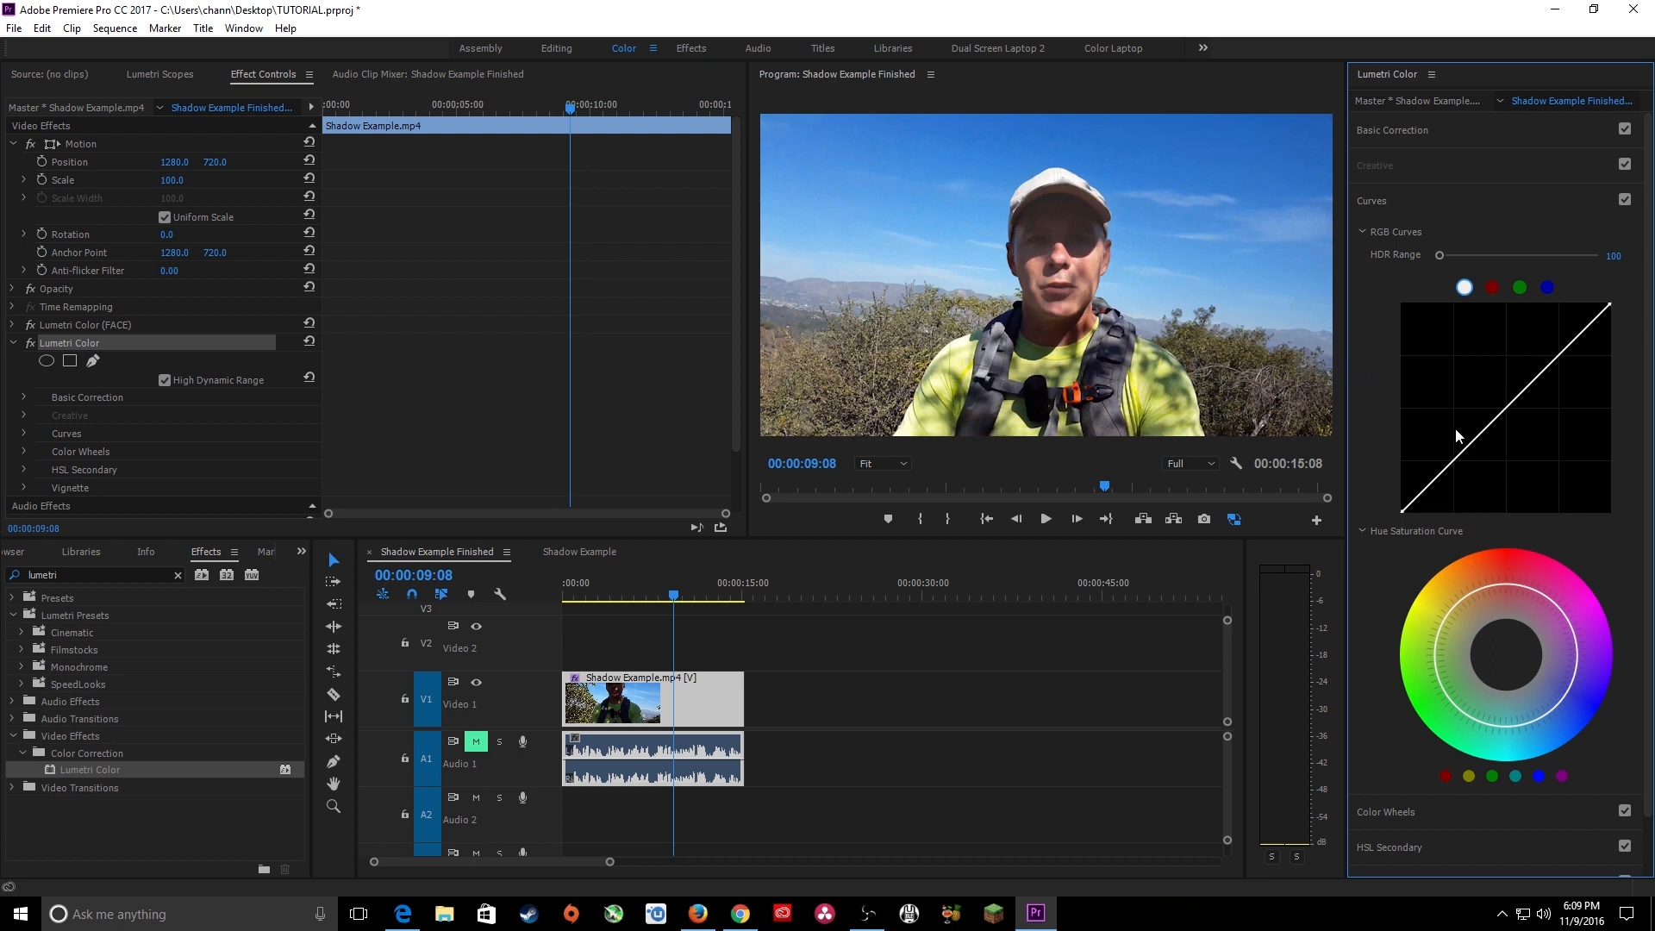
Shape the new effect's white RGB curve into a gentle S with slightly lowered shadows and raised highlights.
click(1444, 472)
drag(1522, 396, 1521, 381)
drag(1445, 473, 1448, 479)
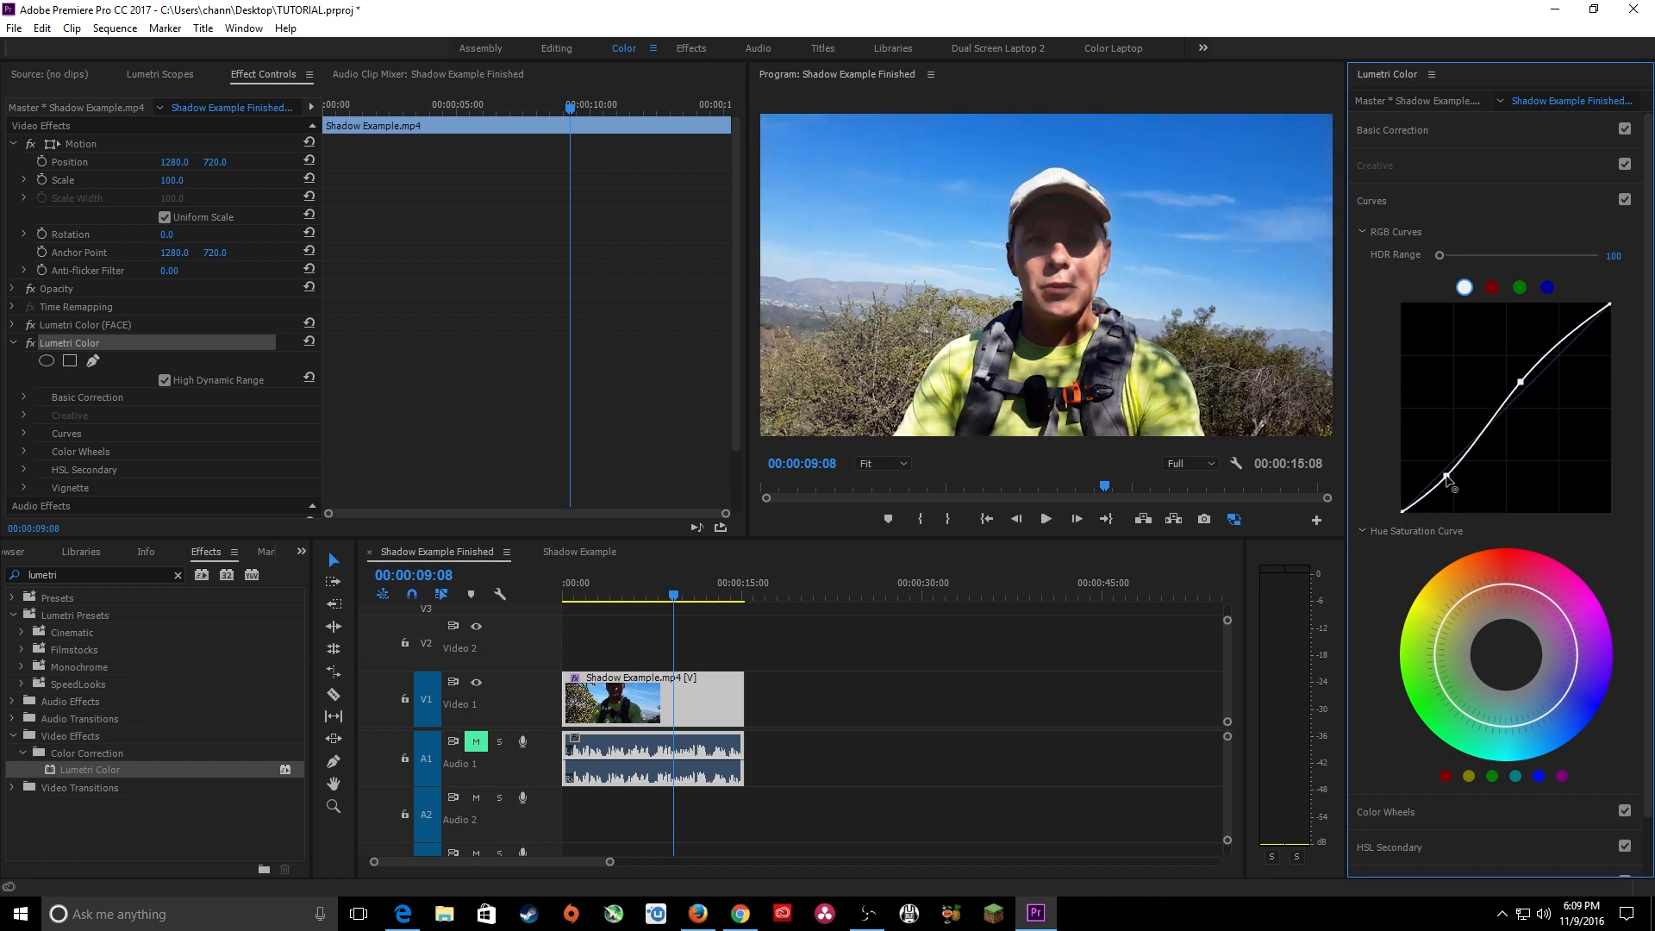
Set the basic correction's temperature to -1.1 and saturation to 115.2, and add a vignette with an amount of -1.4.
scroll(1535, 648, down, 2)
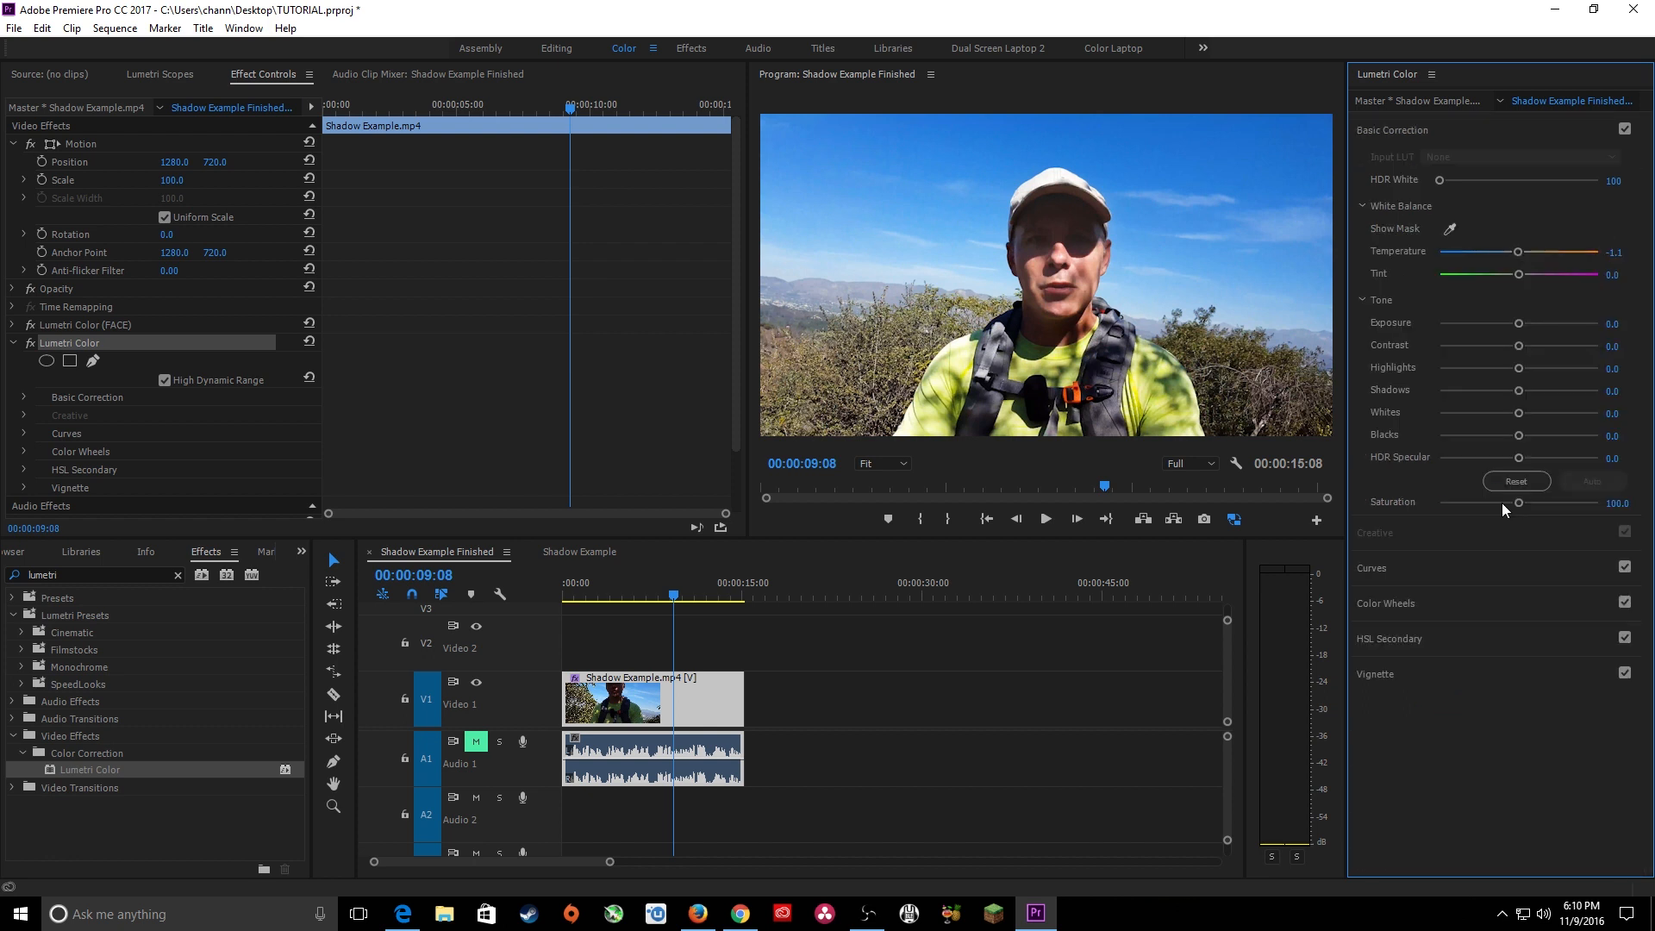
drag(1501, 503, 1531, 505)
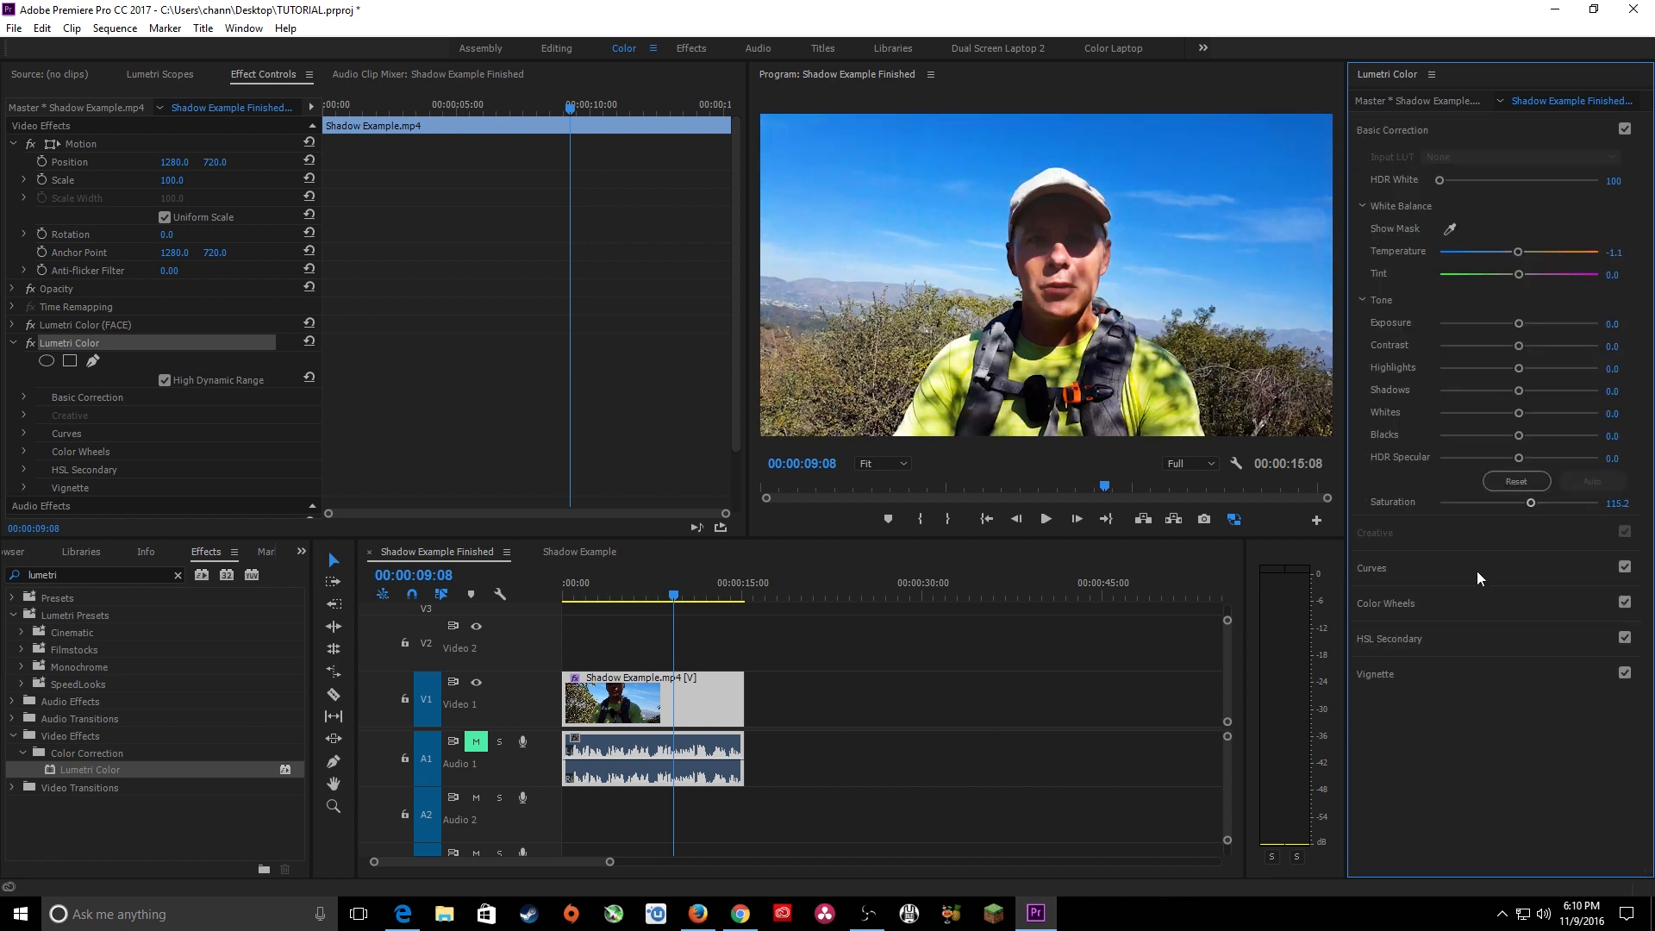
click(1423, 672)
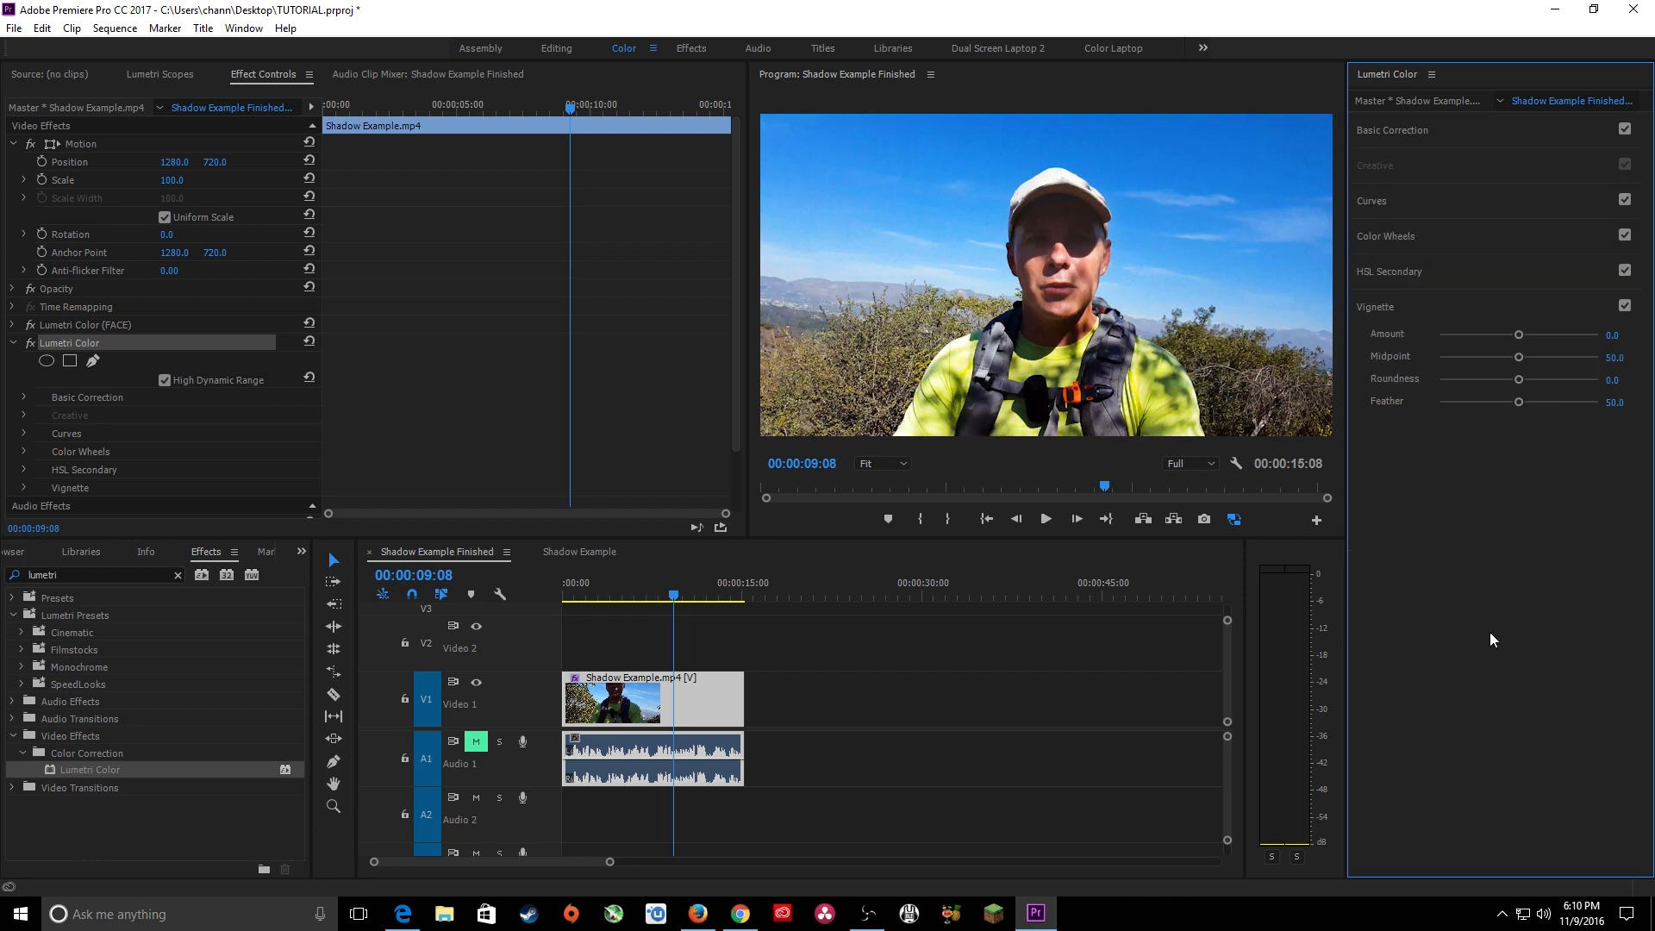
drag(1513, 333, 1482, 335)
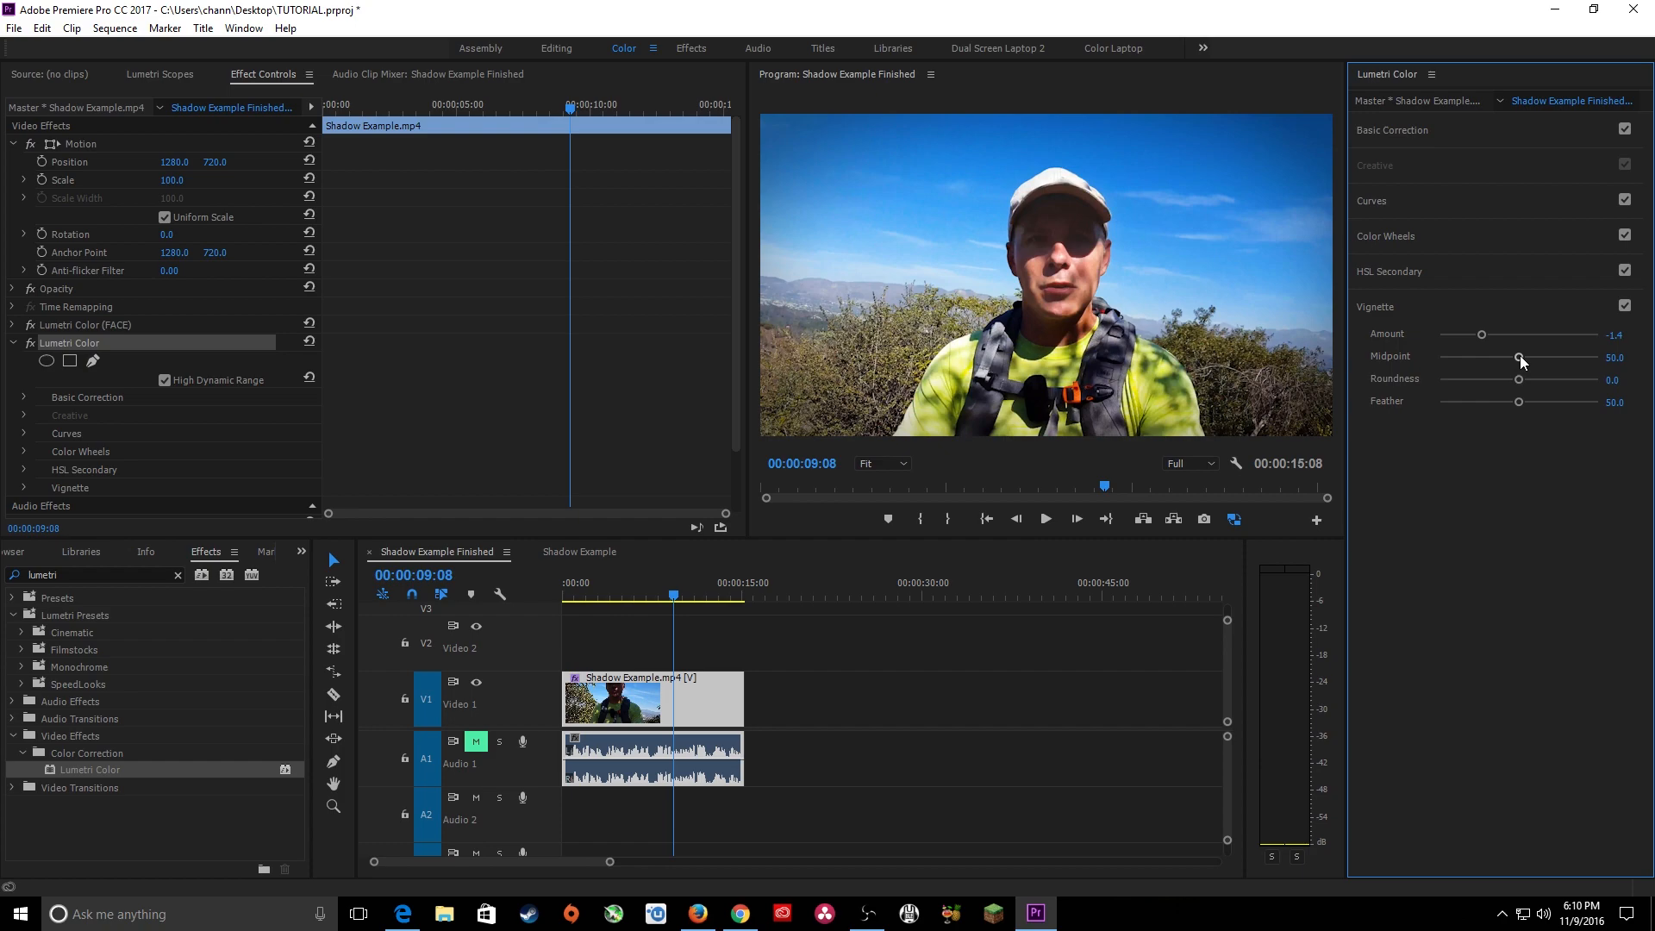
Play the graded sequence from shortly after 00:00:06:00 to check the overall look with the vignette.
click(648, 591)
key(space)
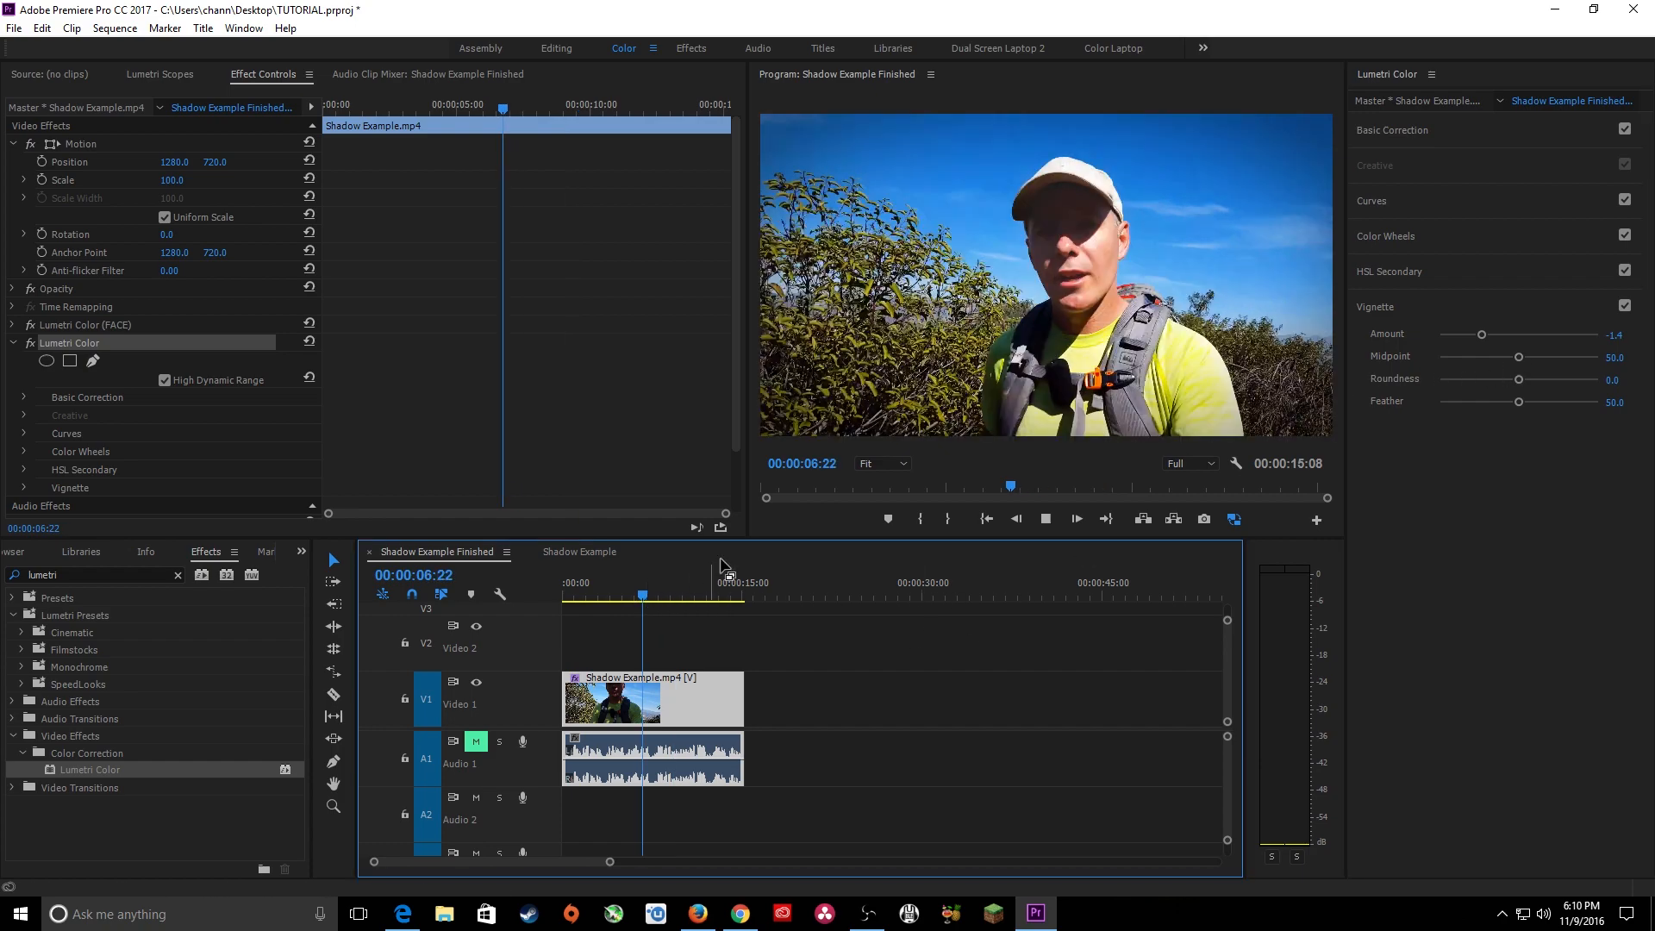